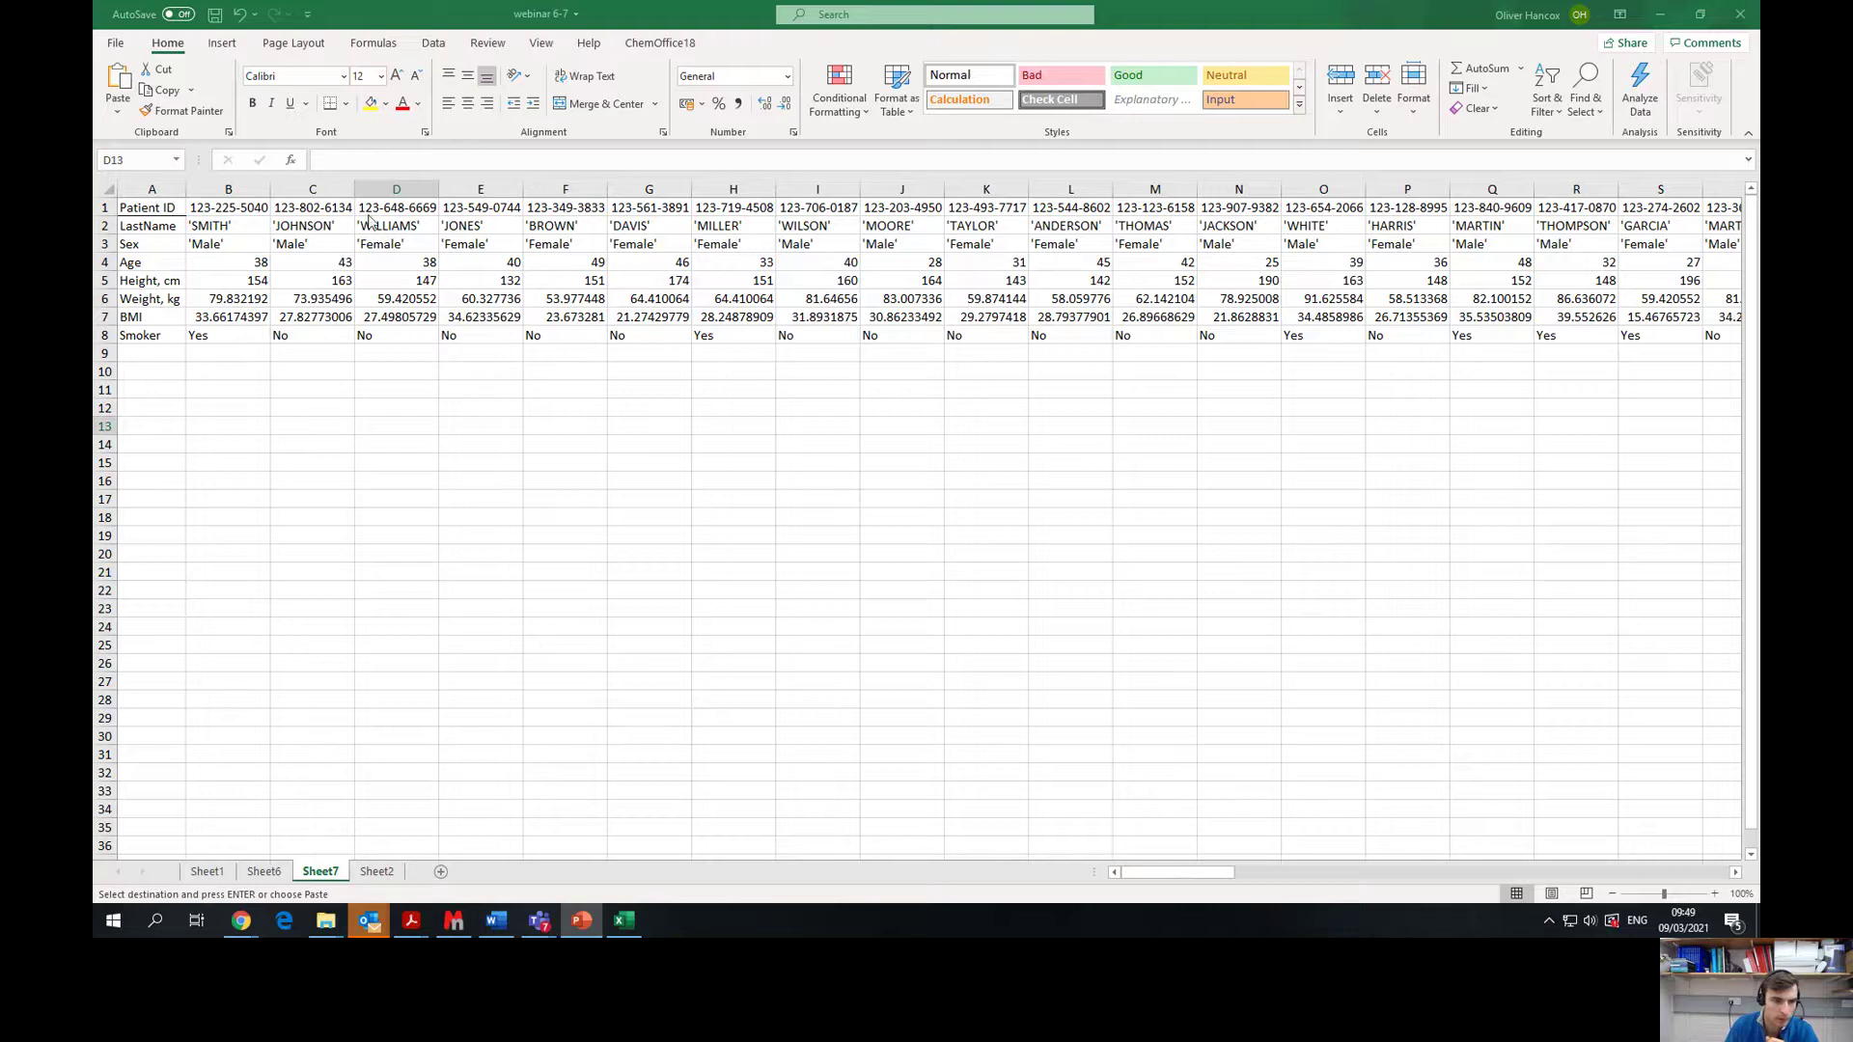
# Step: Switch to the Excel workbook and examine the patient records laid out in columns on Sheet7
pyautogui.hotkey('alt', 'Tab')
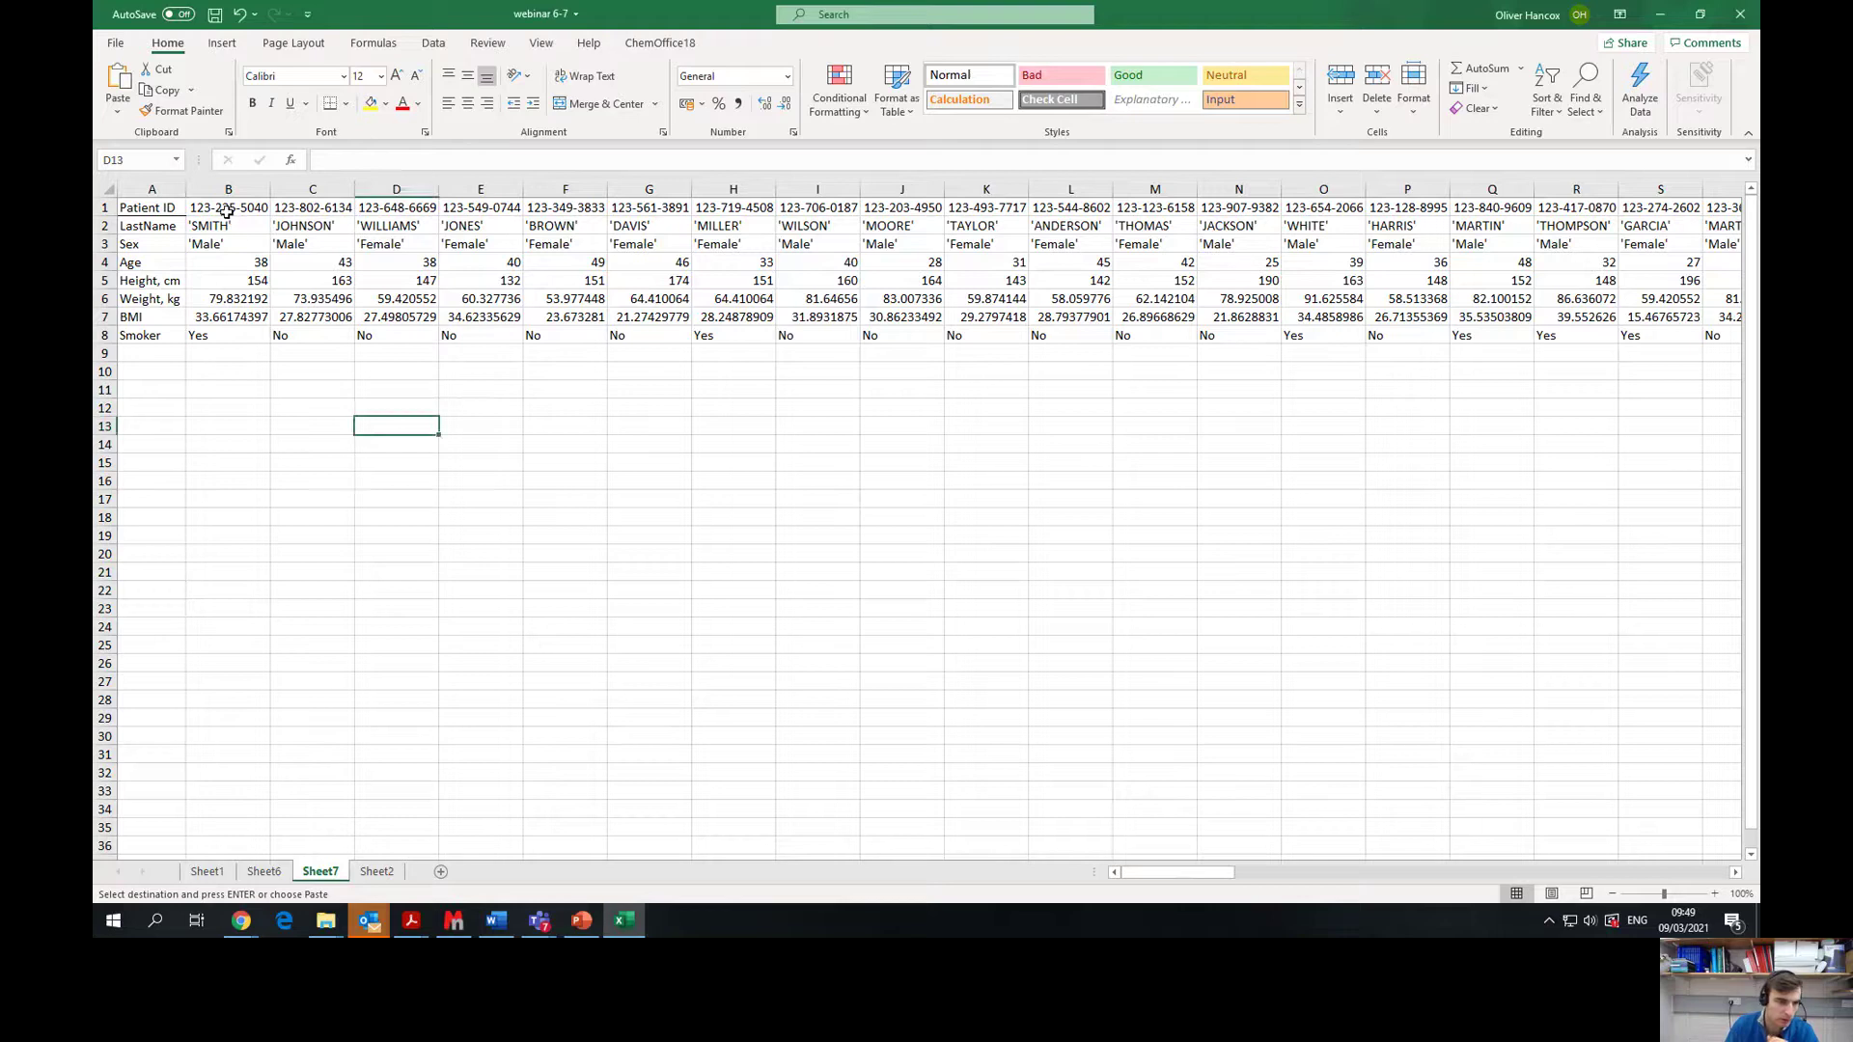
pyautogui.moveTo(226, 210); pyautogui.dragTo(232, 324)
pyautogui.hotkey('ctrl', 'v')
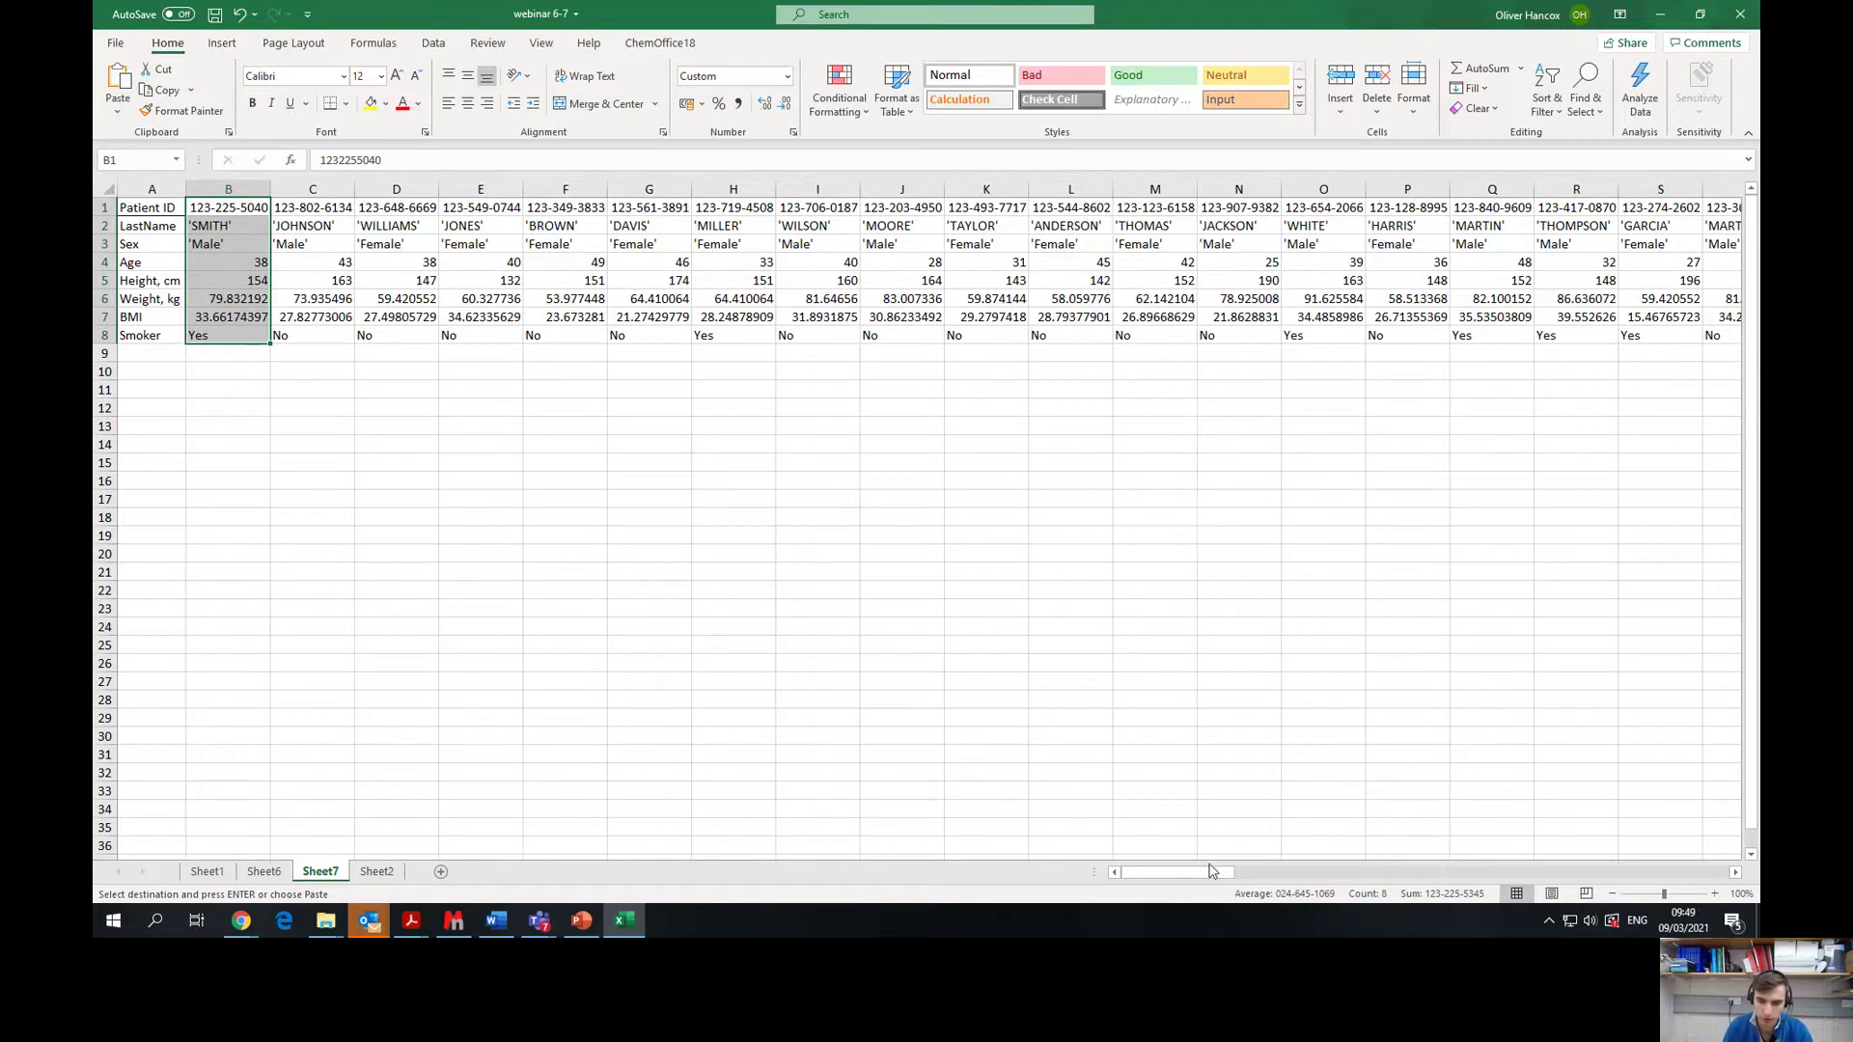
pyautogui.moveTo(1211, 871)
pyautogui.mouseDown()
pyautogui.moveTo(1302, 880)
pyautogui.moveTo(1236, 872)
pyautogui.mouseUp()
pyautogui.click(597, 431)
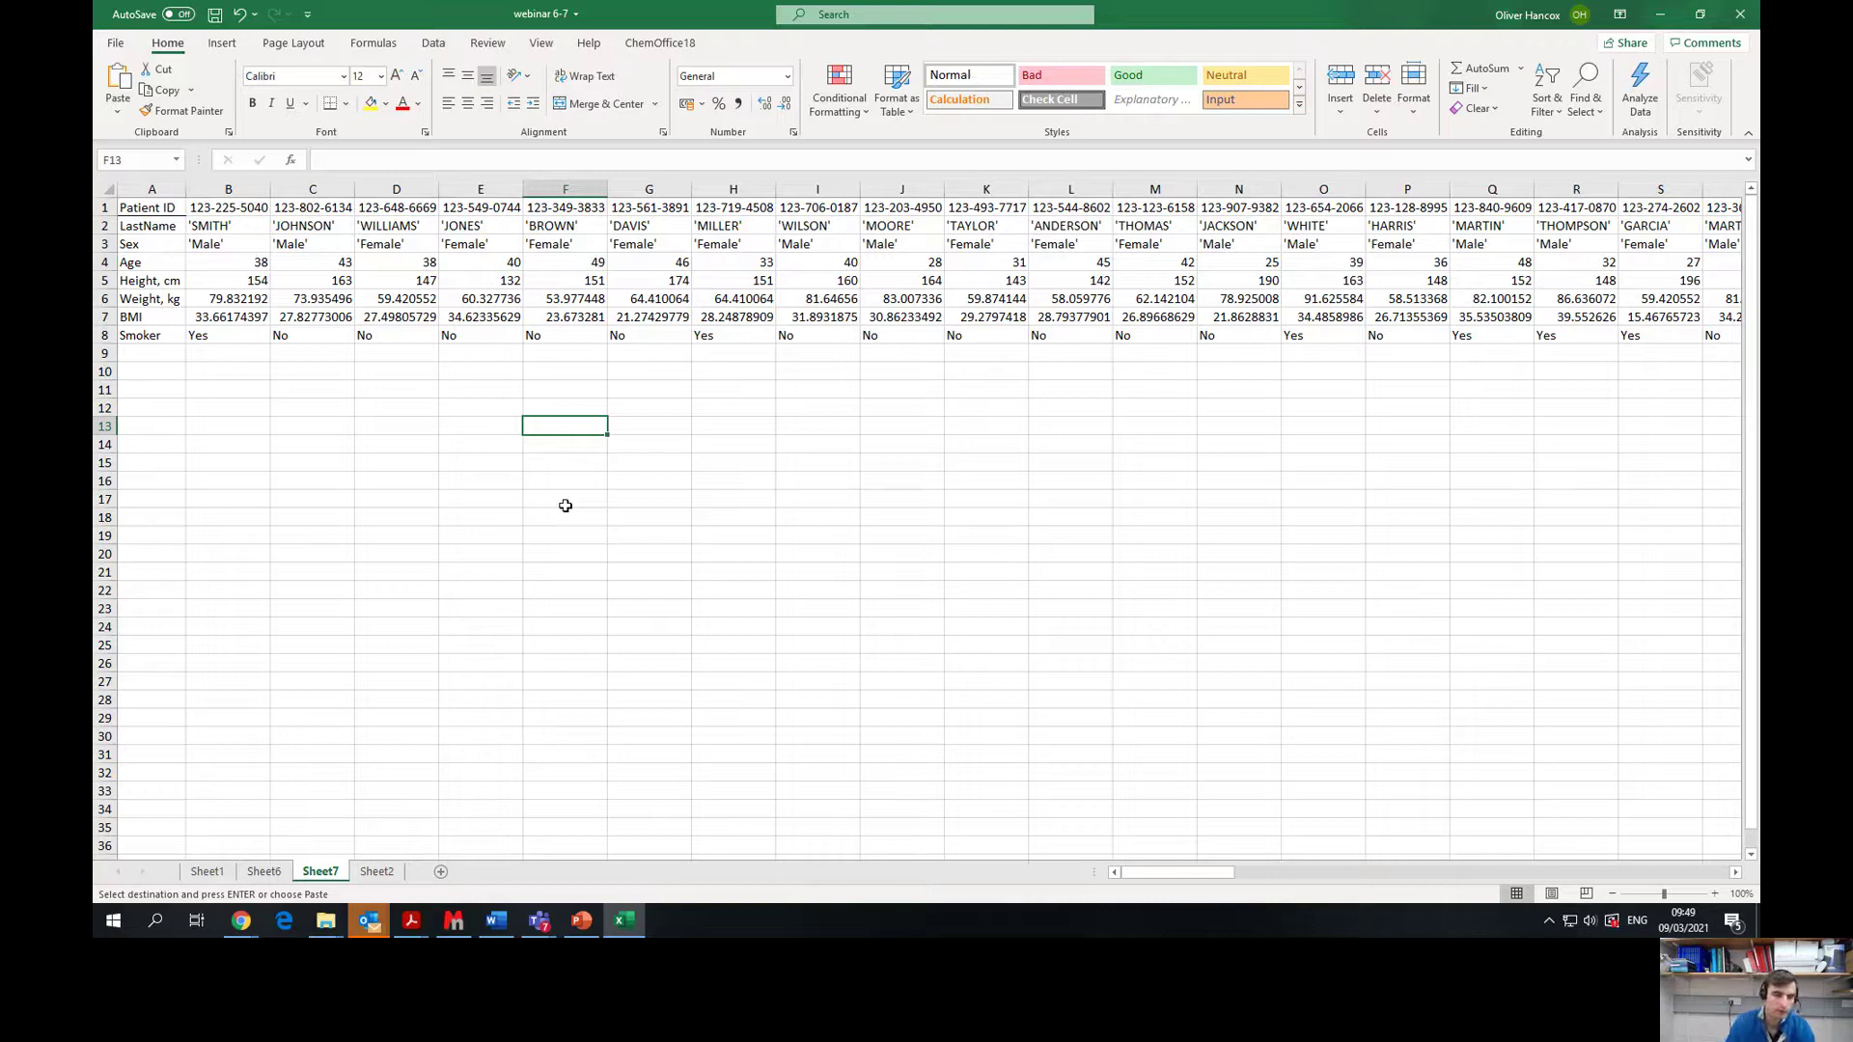
pyautogui.click(202, 402)
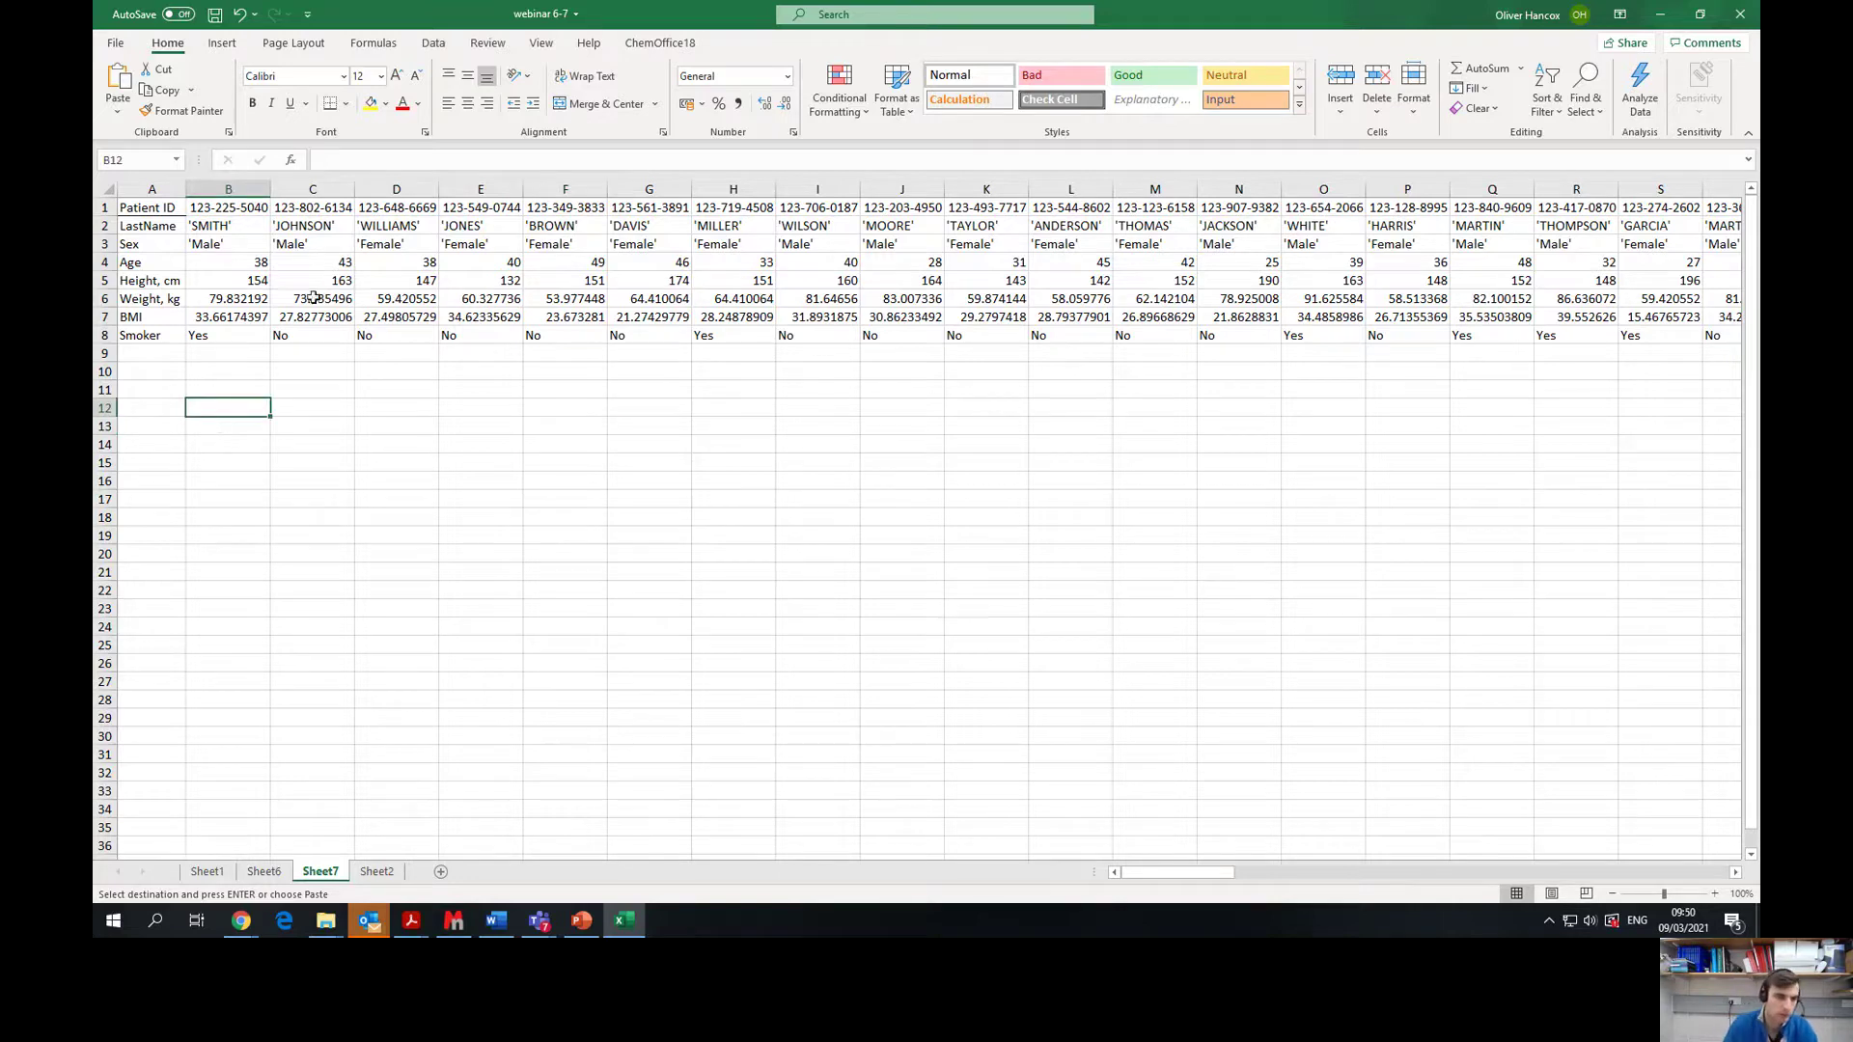
# Step: Copy the whole patient table A1:CW8 on Sheet7 and add a new blank worksheet
pyautogui.click(153, 207)
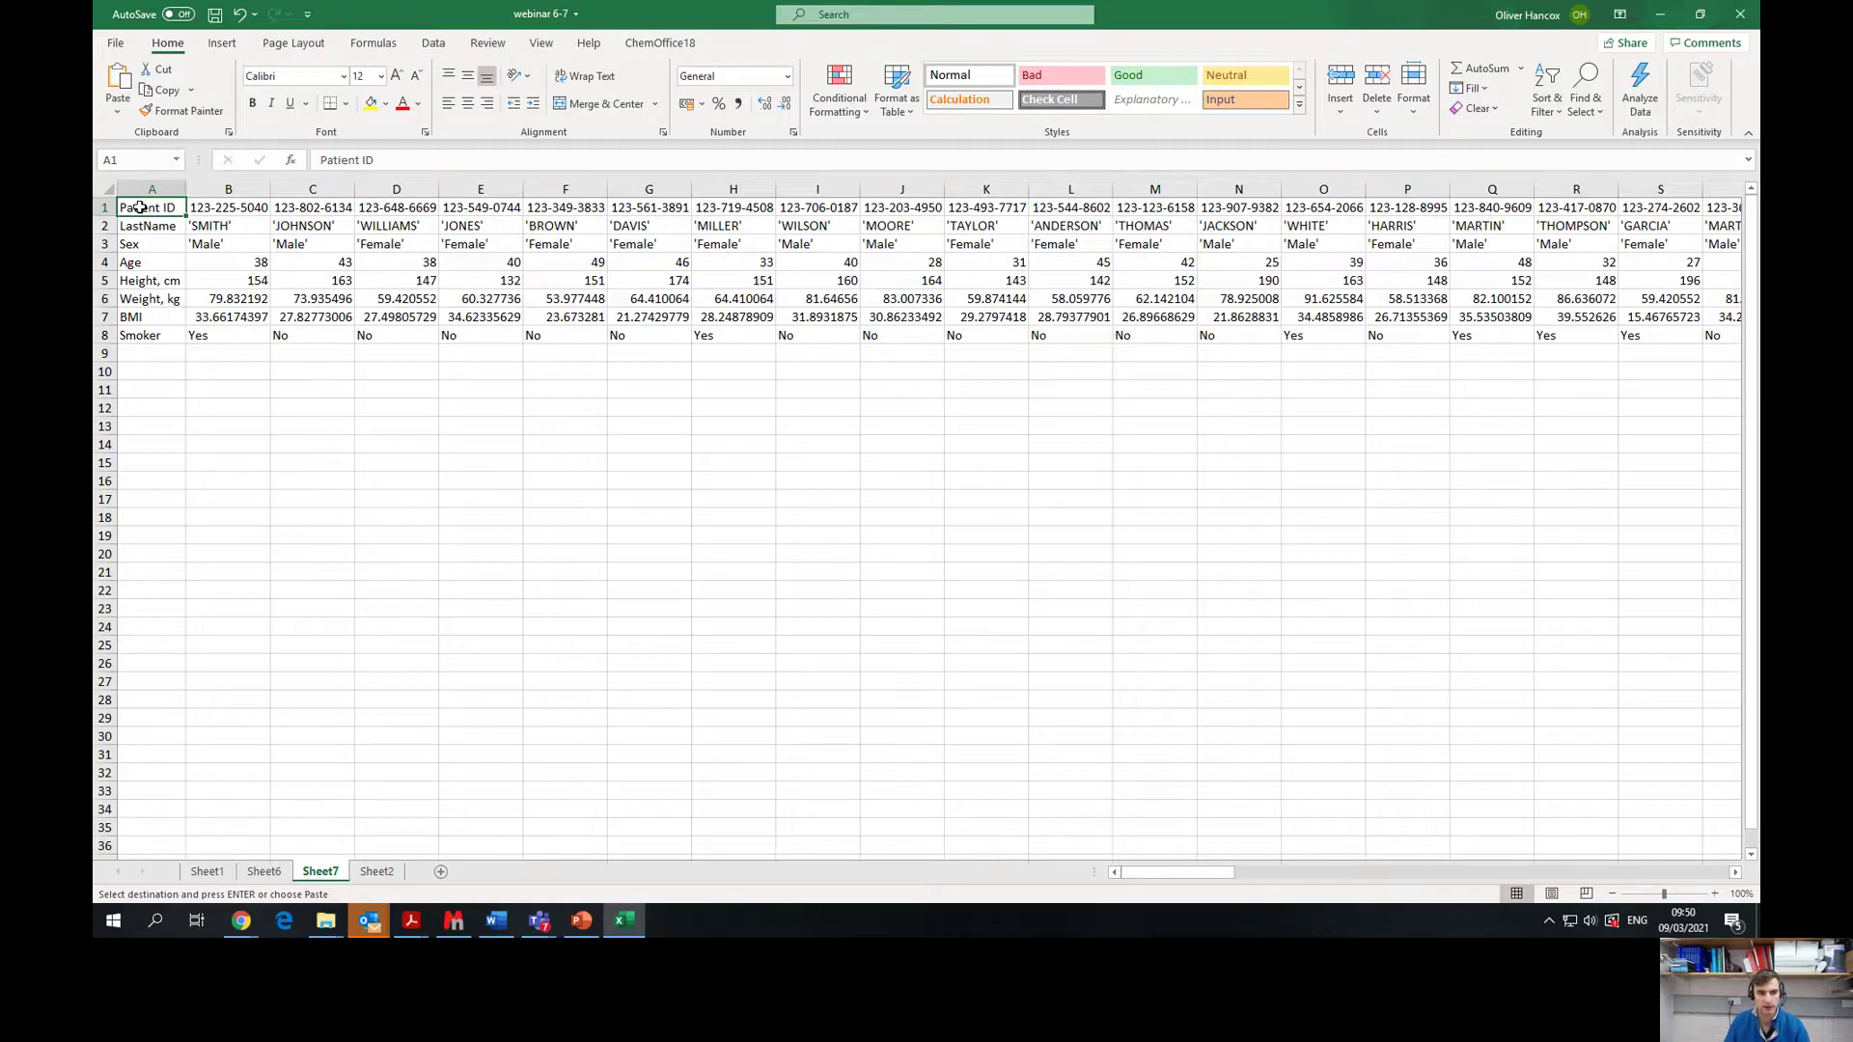
pyautogui.moveTo(140, 208); pyautogui.dragTo(1397, 337)
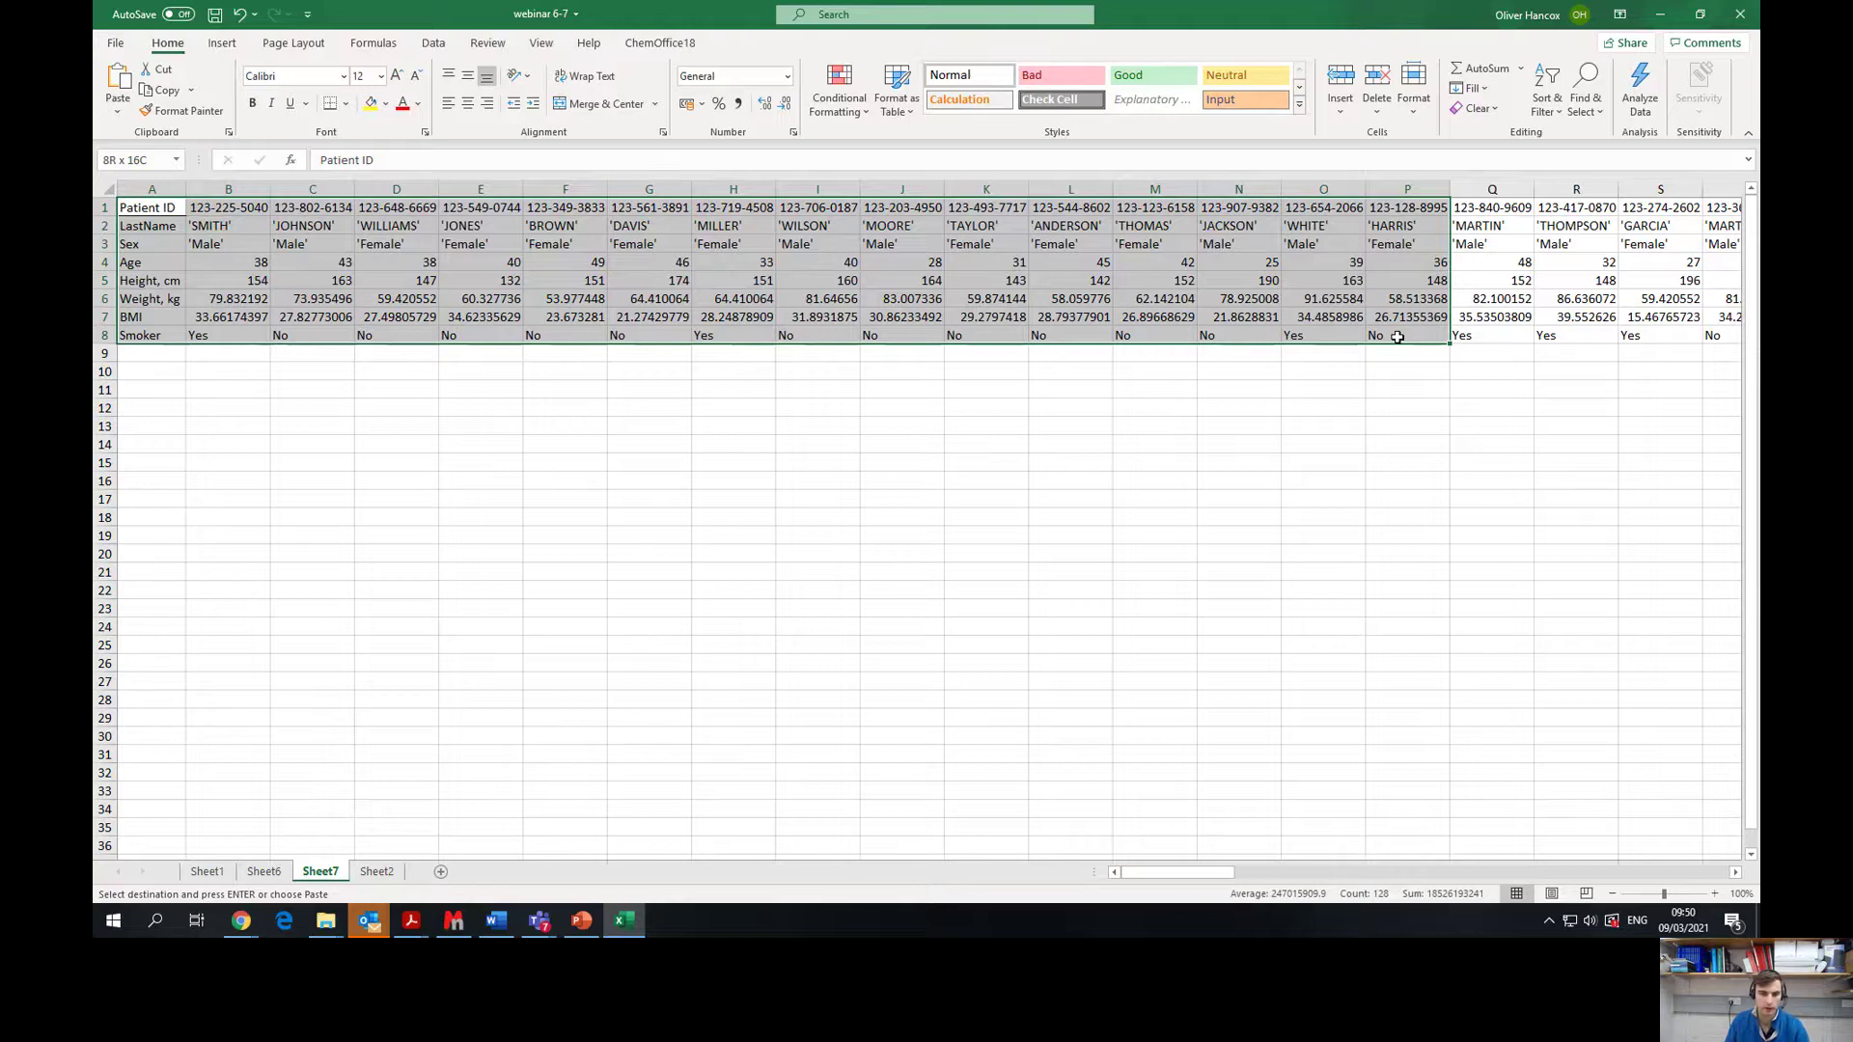
pyautogui.moveTo(1396, 334); pyautogui.dragTo(1554, 339)
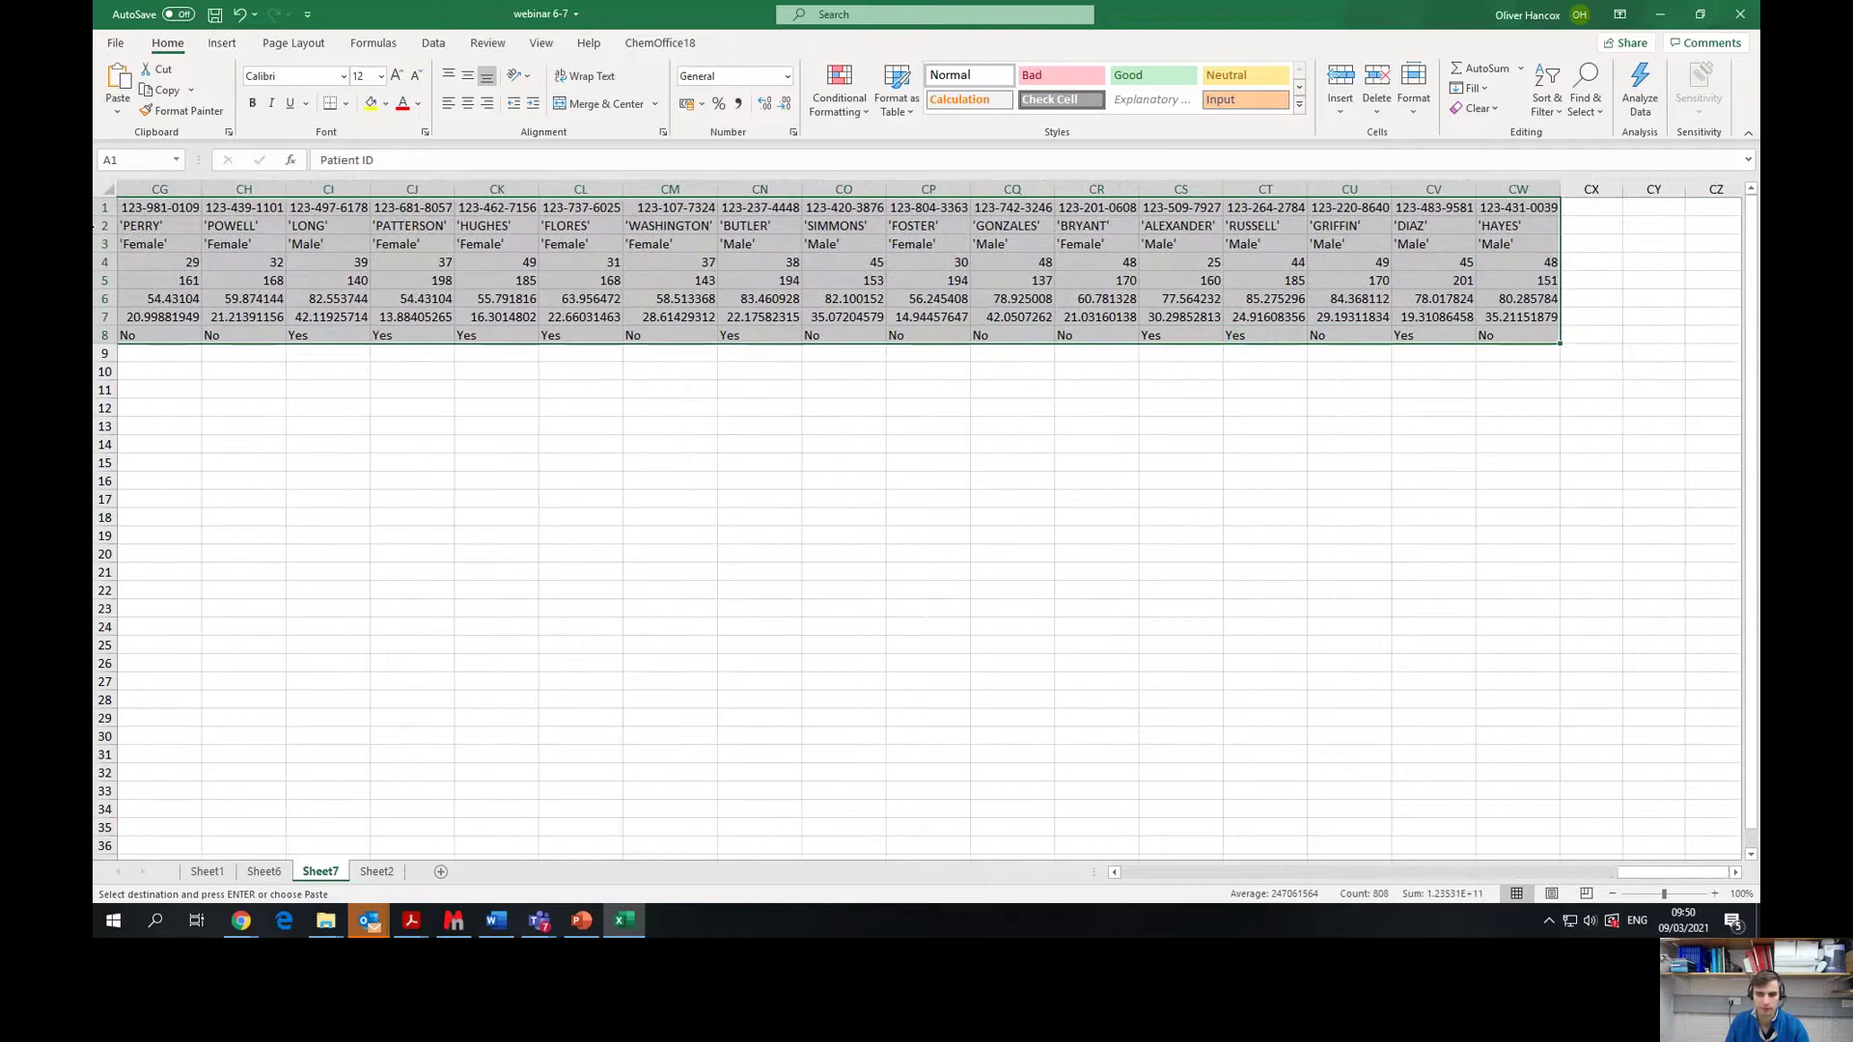
pyautogui.rightClick(323, 286)
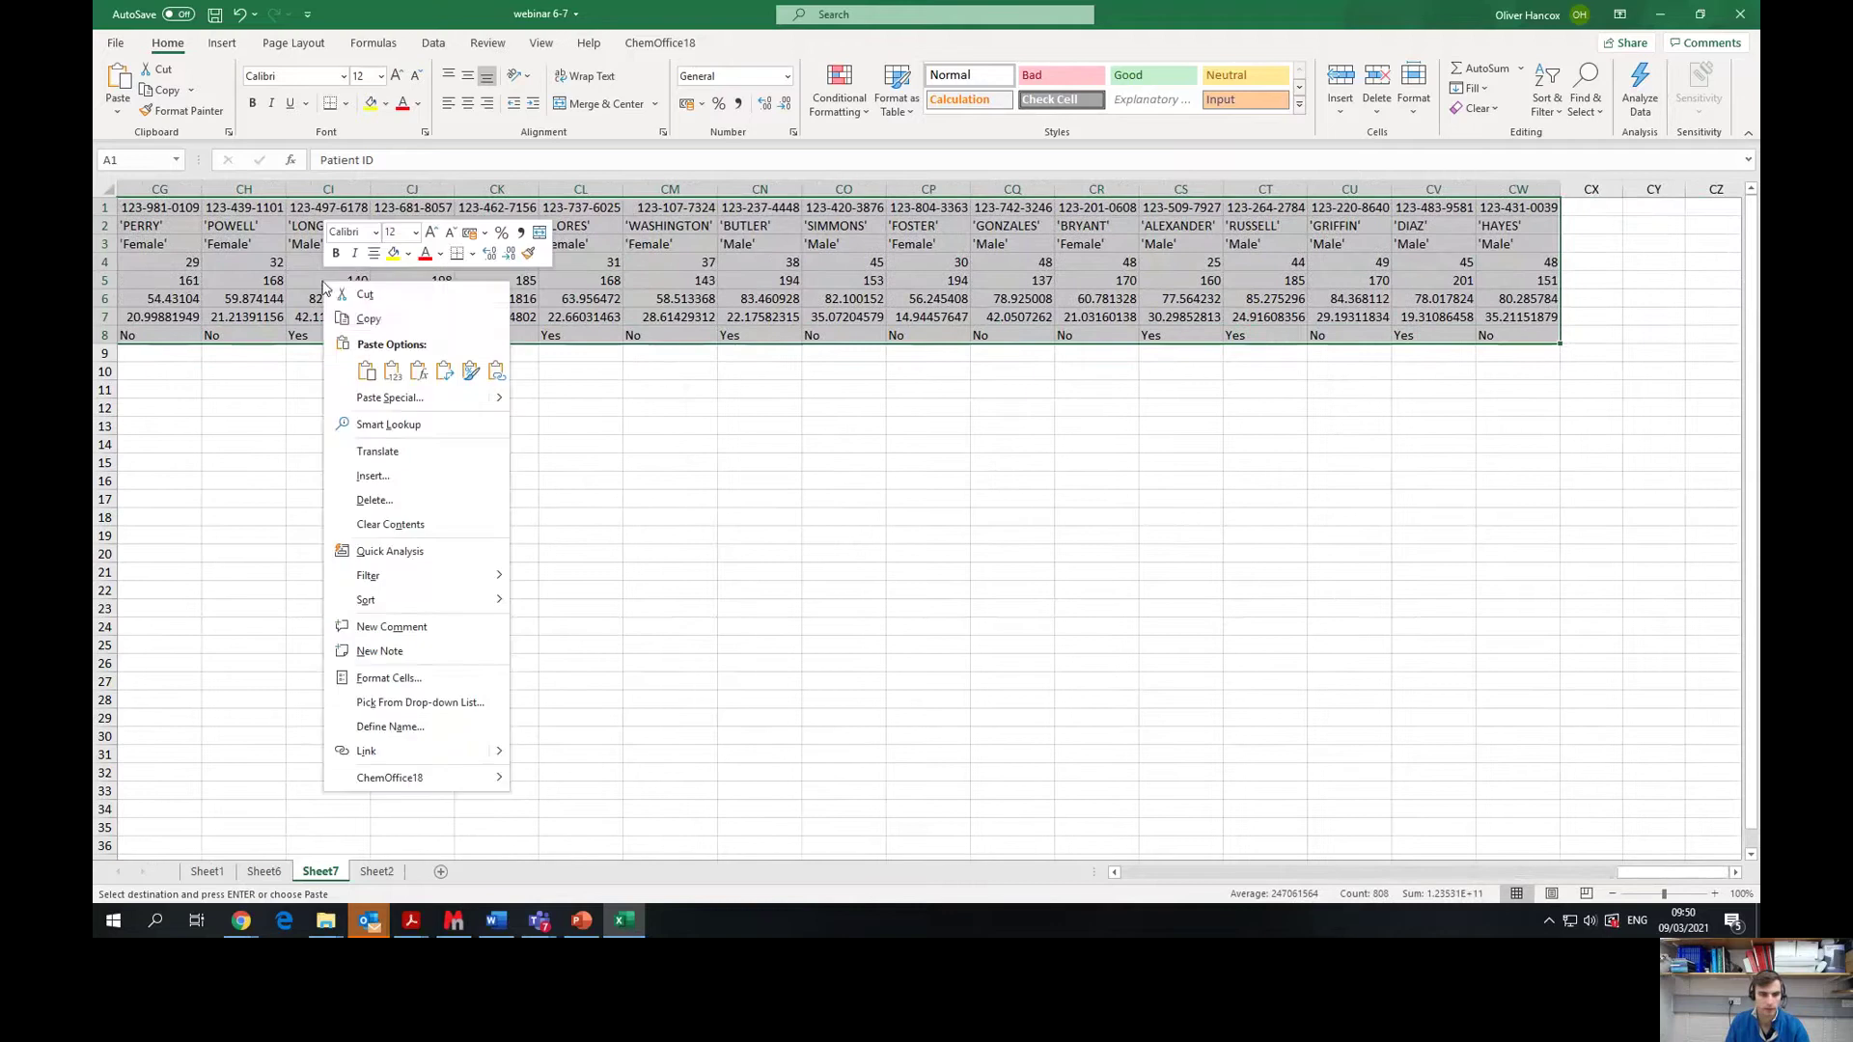
pyautogui.click(368, 320)
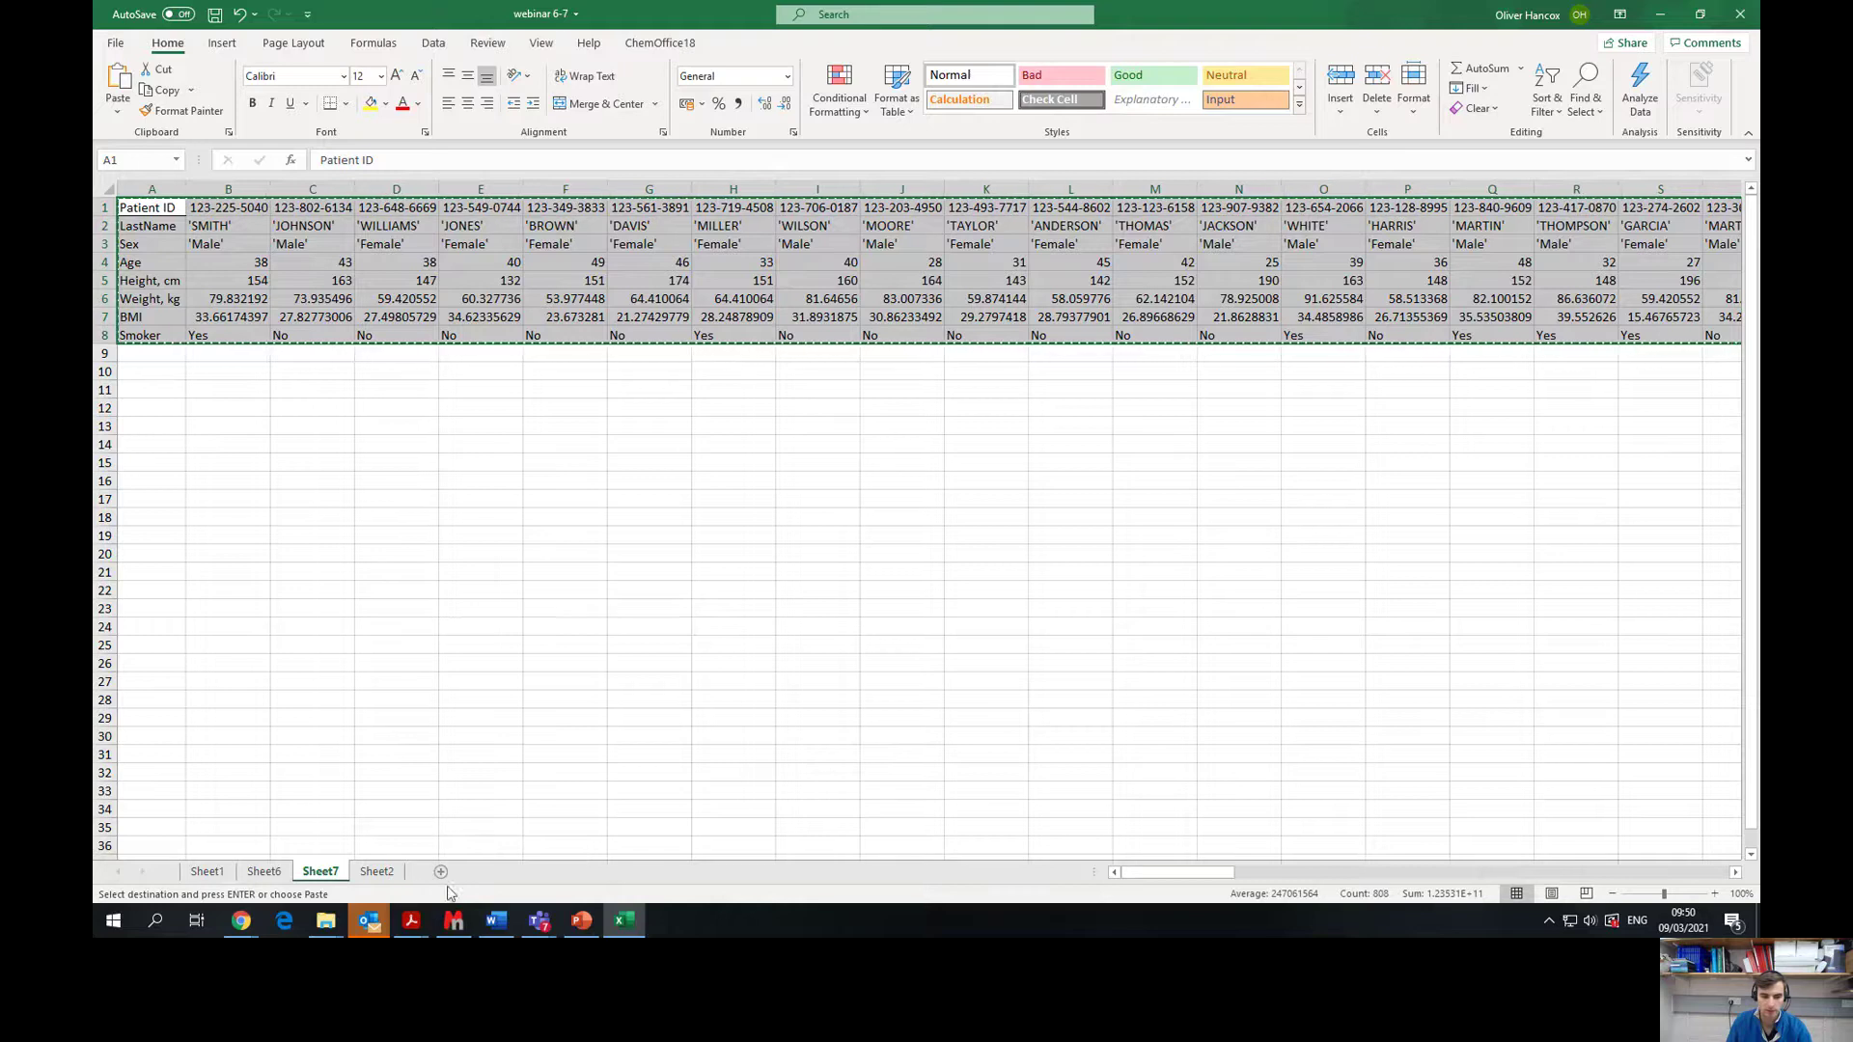
pyautogui.click(441, 873)
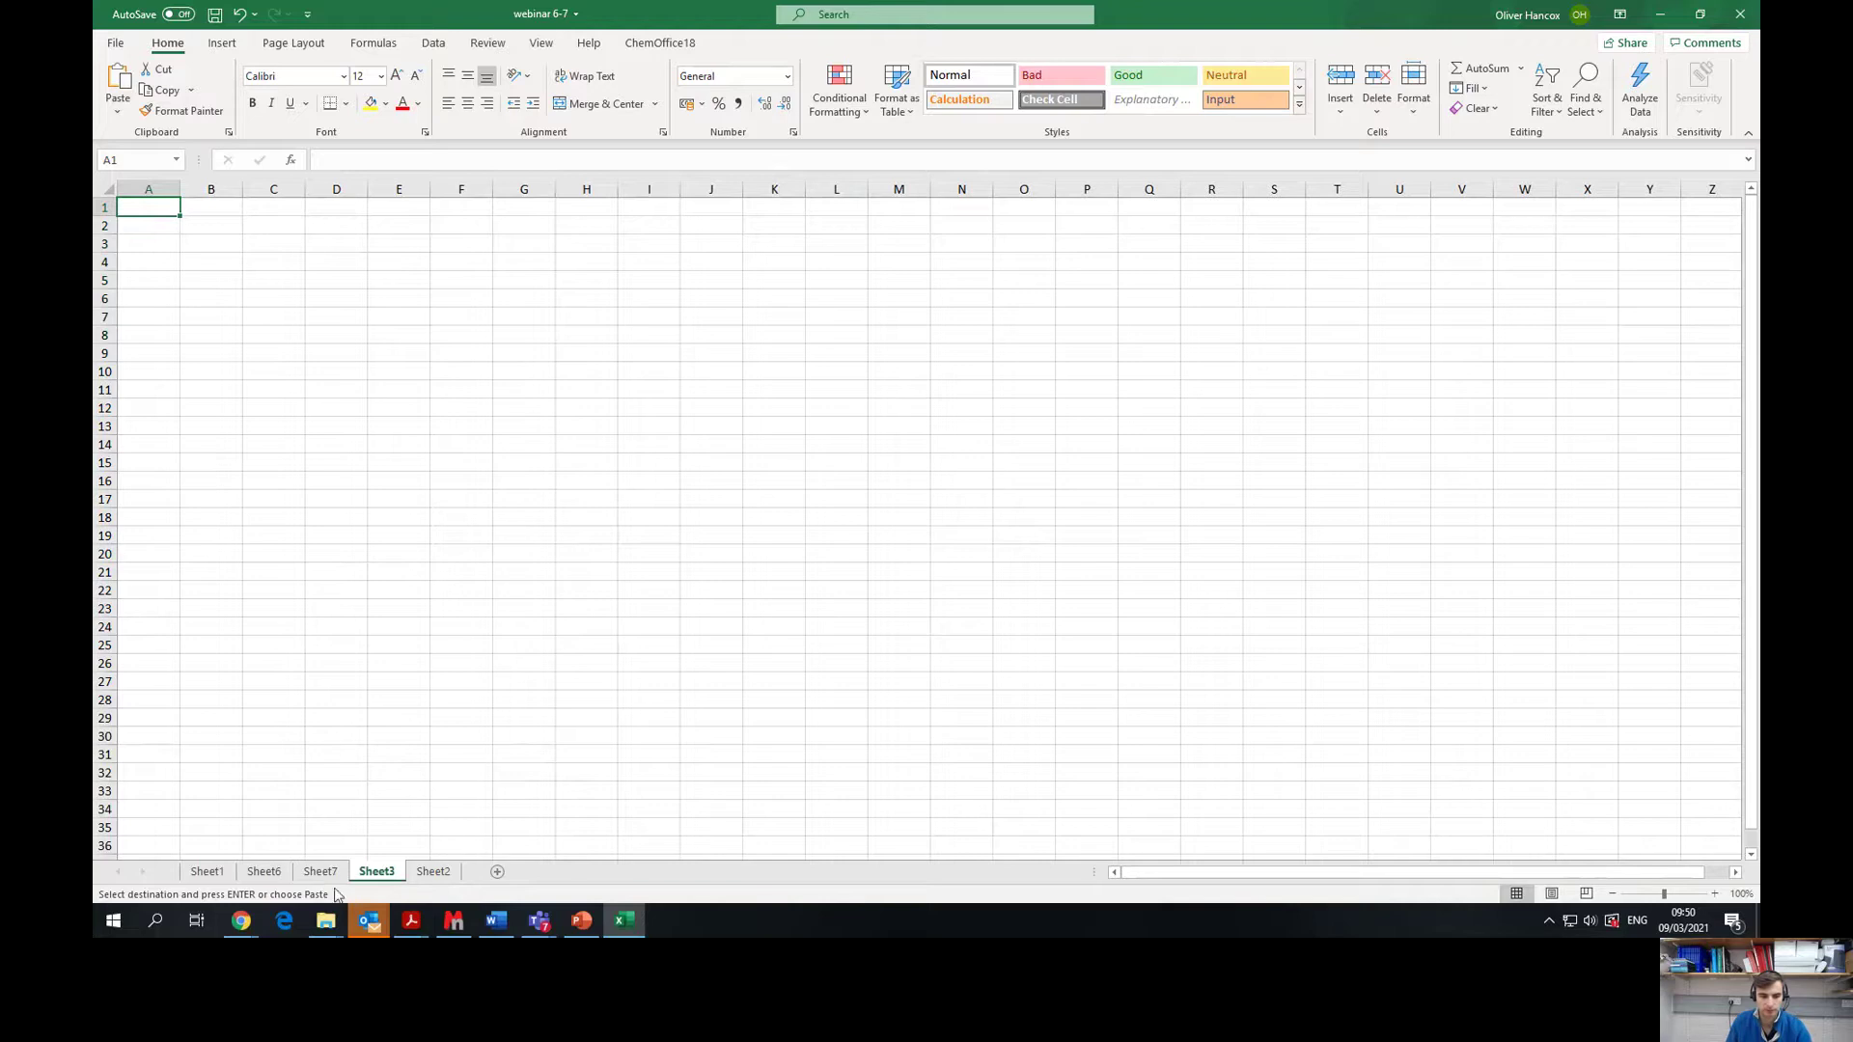
# Step: Paste the copied table transposed at cell A1 of Sheet2 and widen column A to fit the patient IDs
pyautogui.click(431, 872)
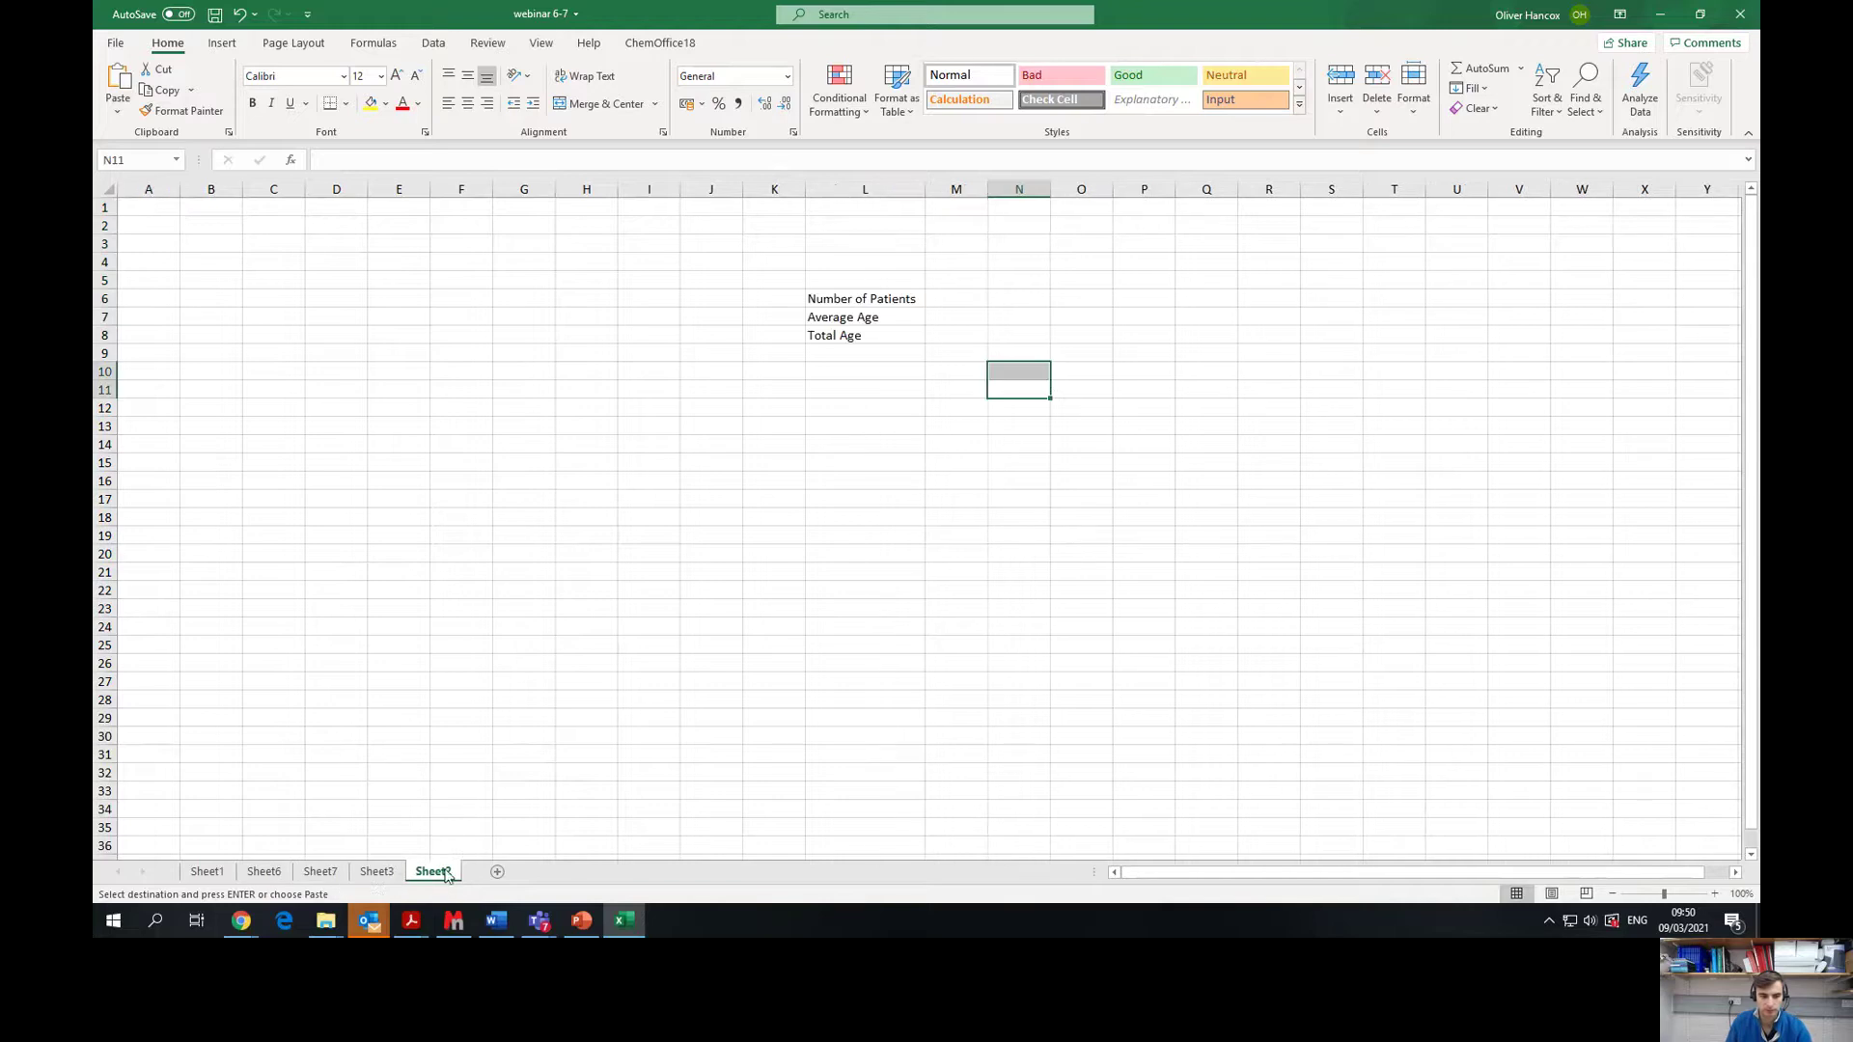
pyautogui.click(351, 412)
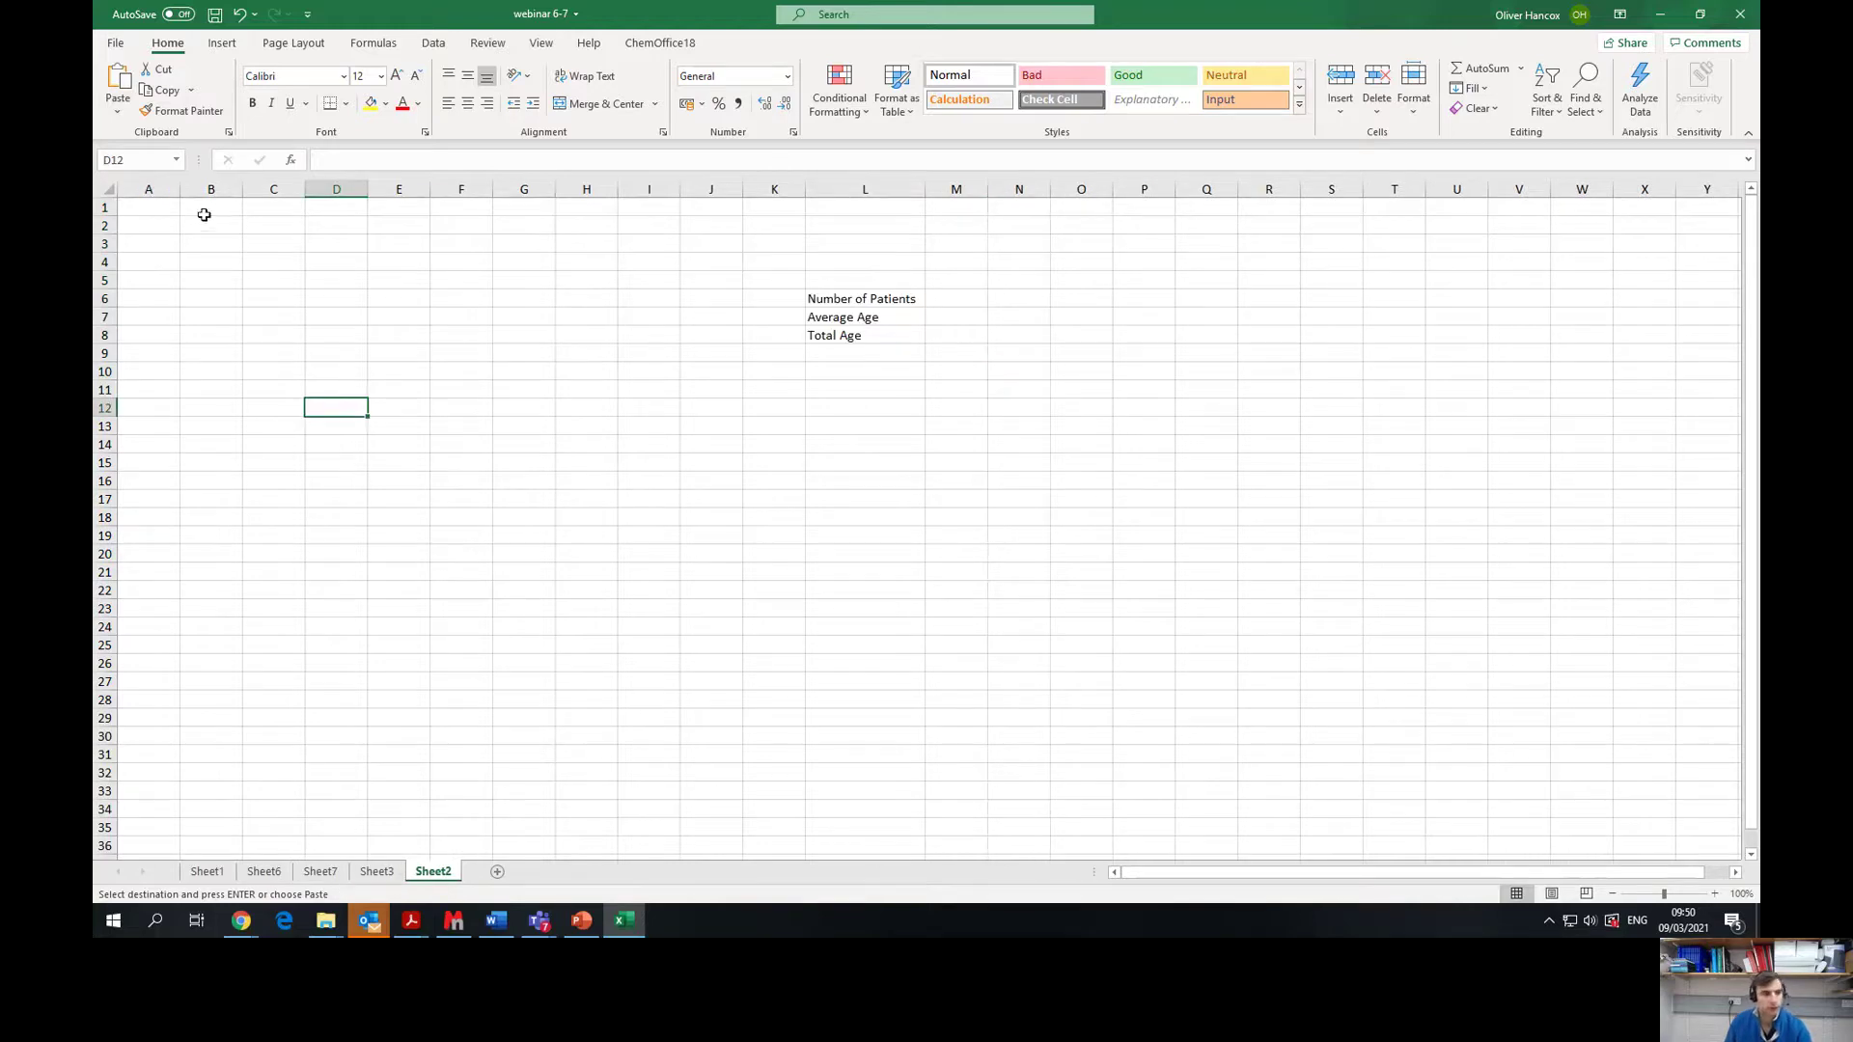
pyautogui.click(159, 206)
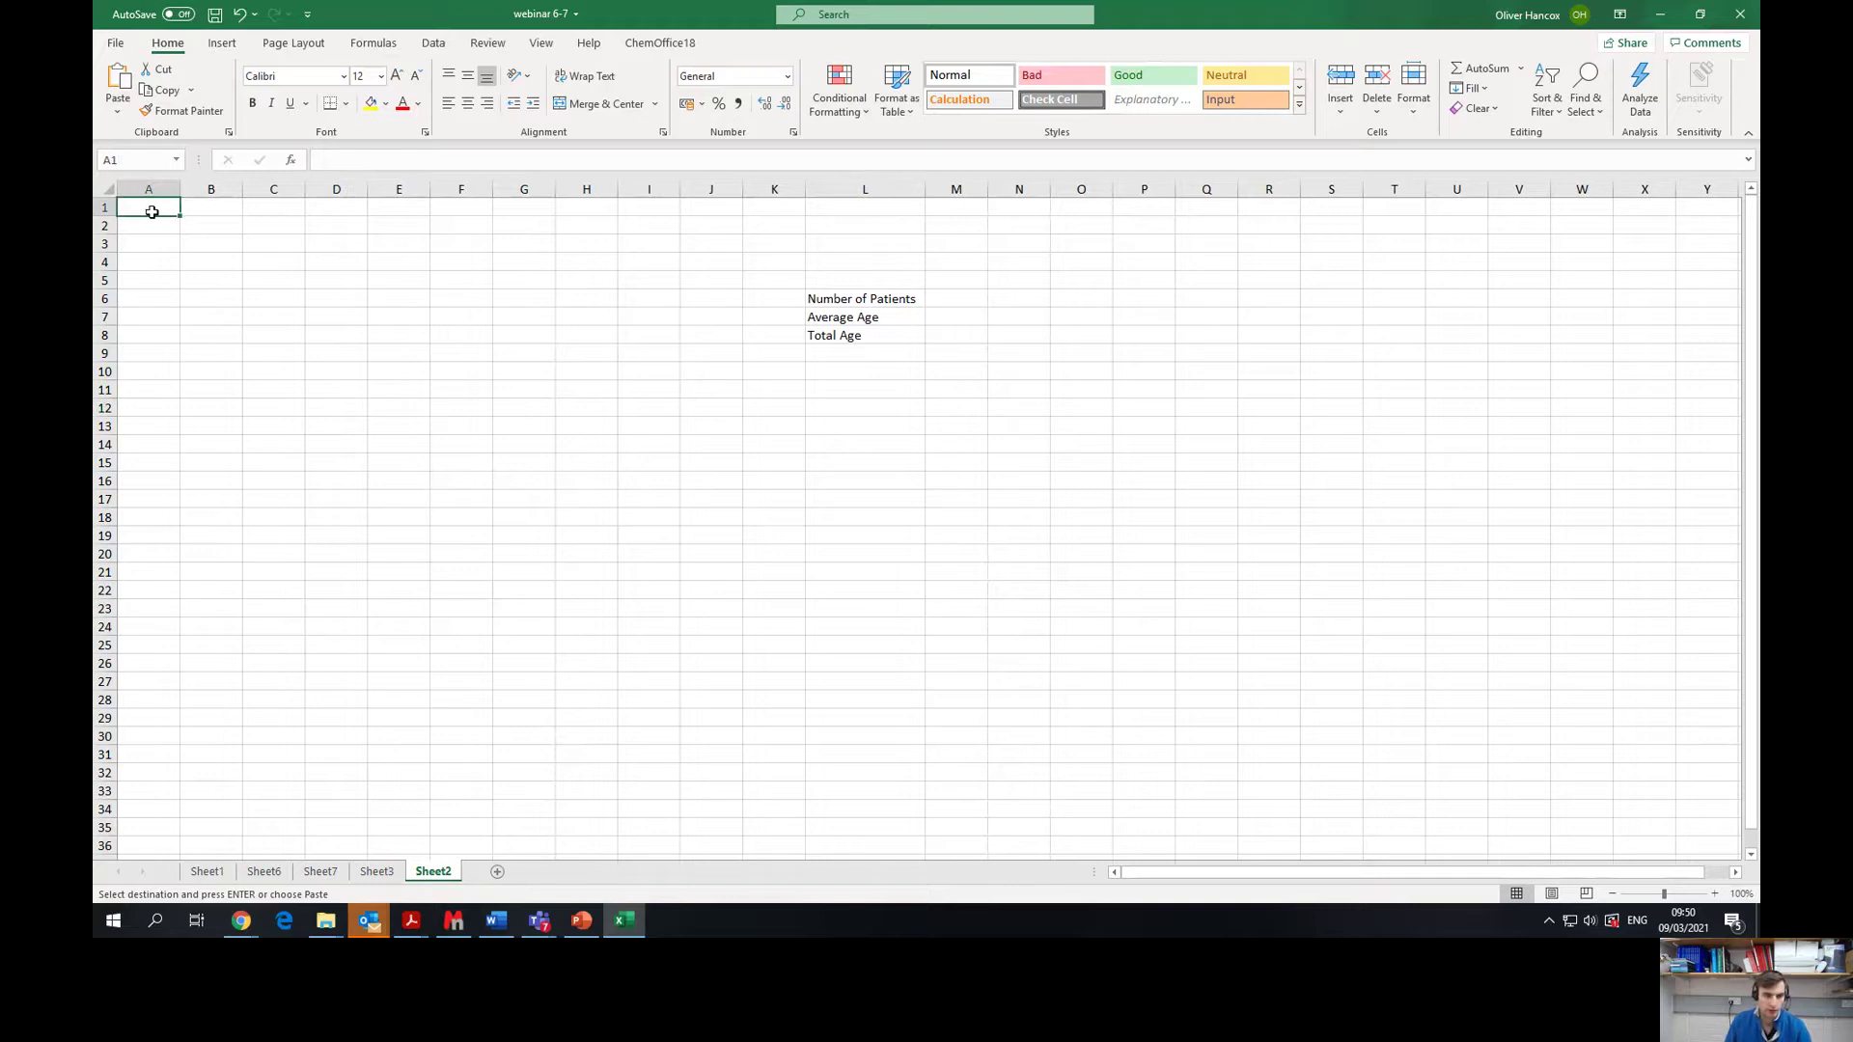
pyautogui.rightClick(152, 209)
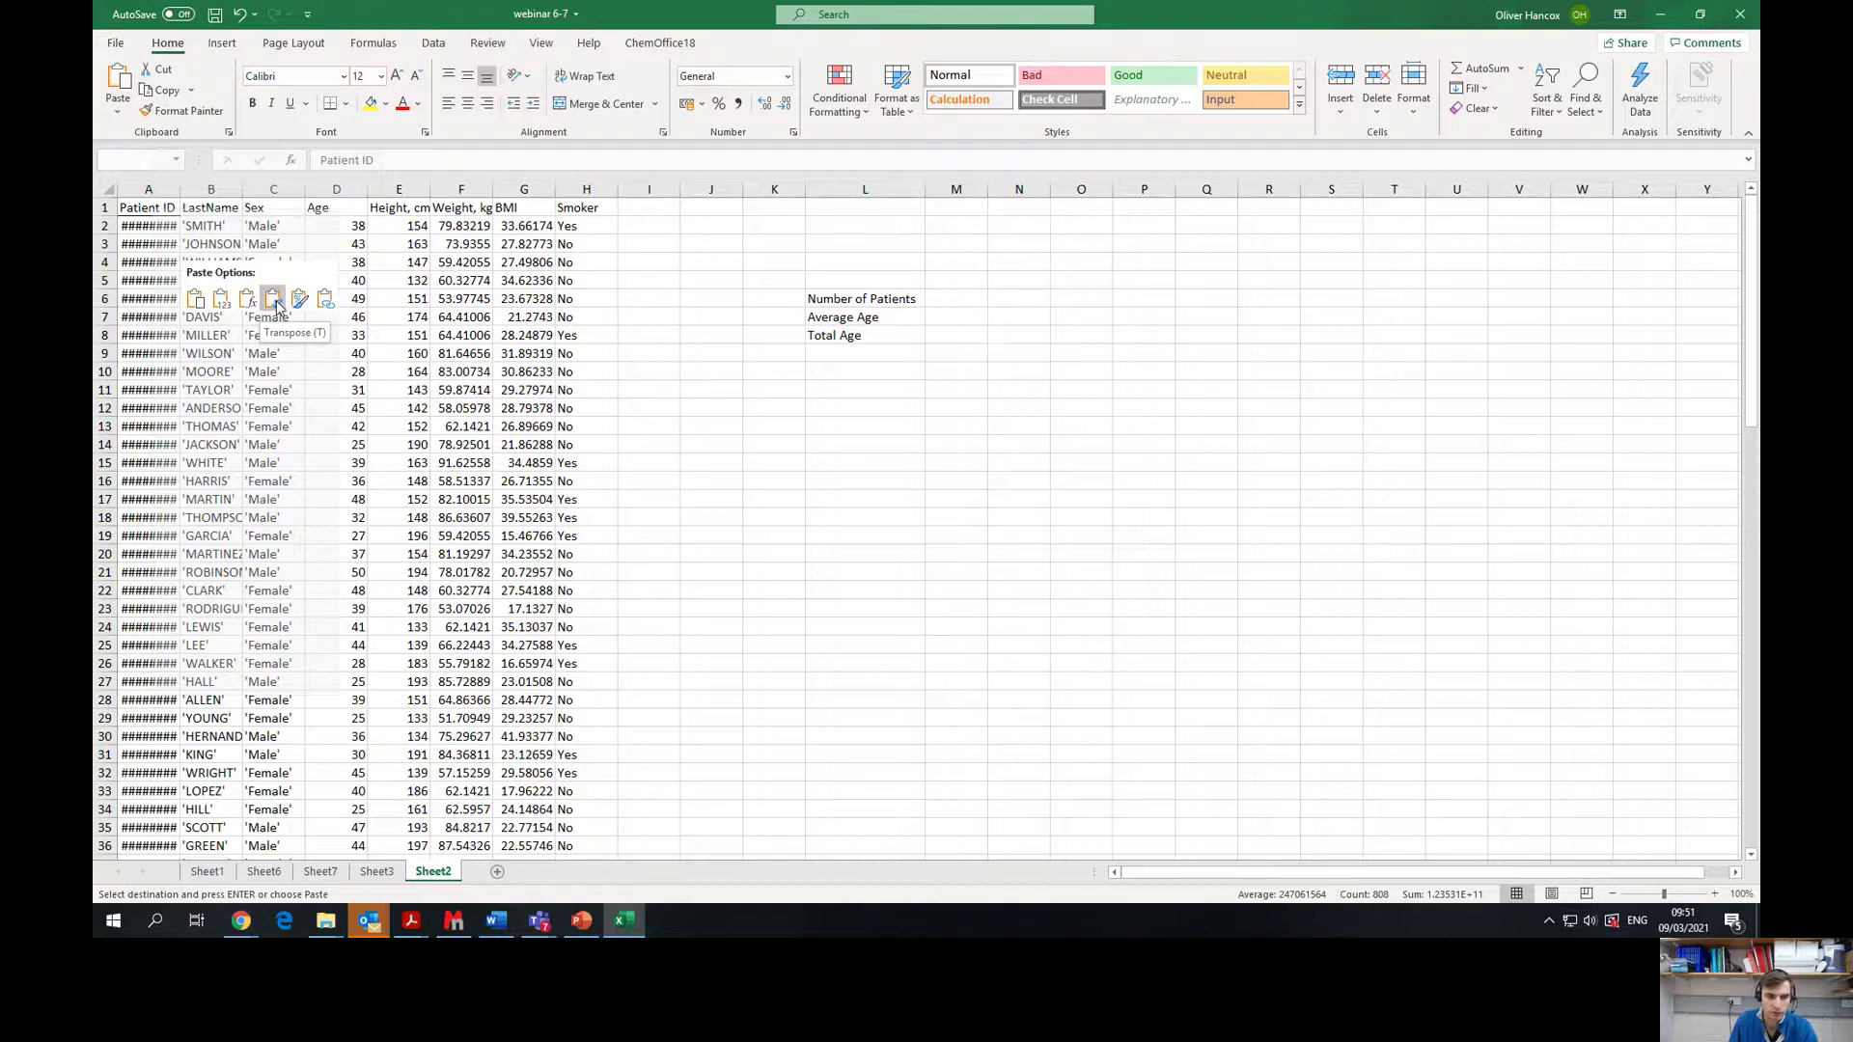
pyautogui.click(195, 298)
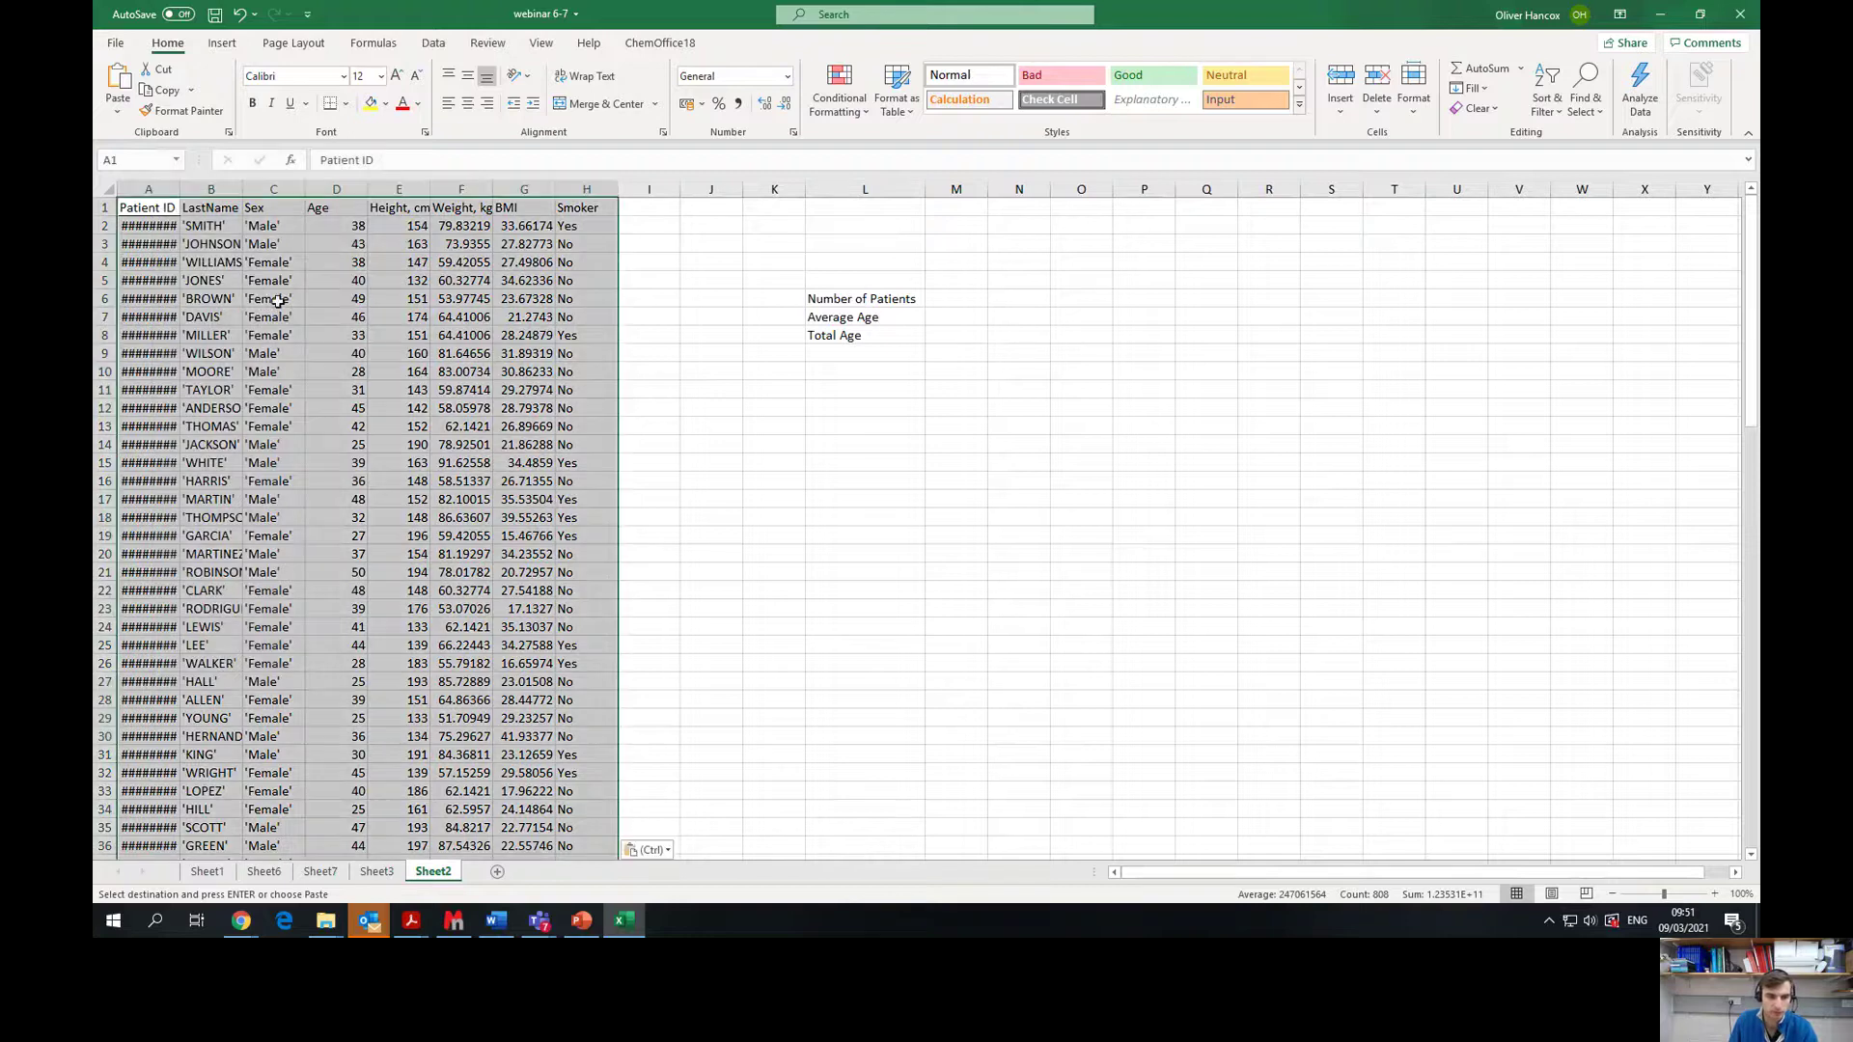
pyautogui.moveTo(181, 193); pyautogui.dragTo(202, 193)
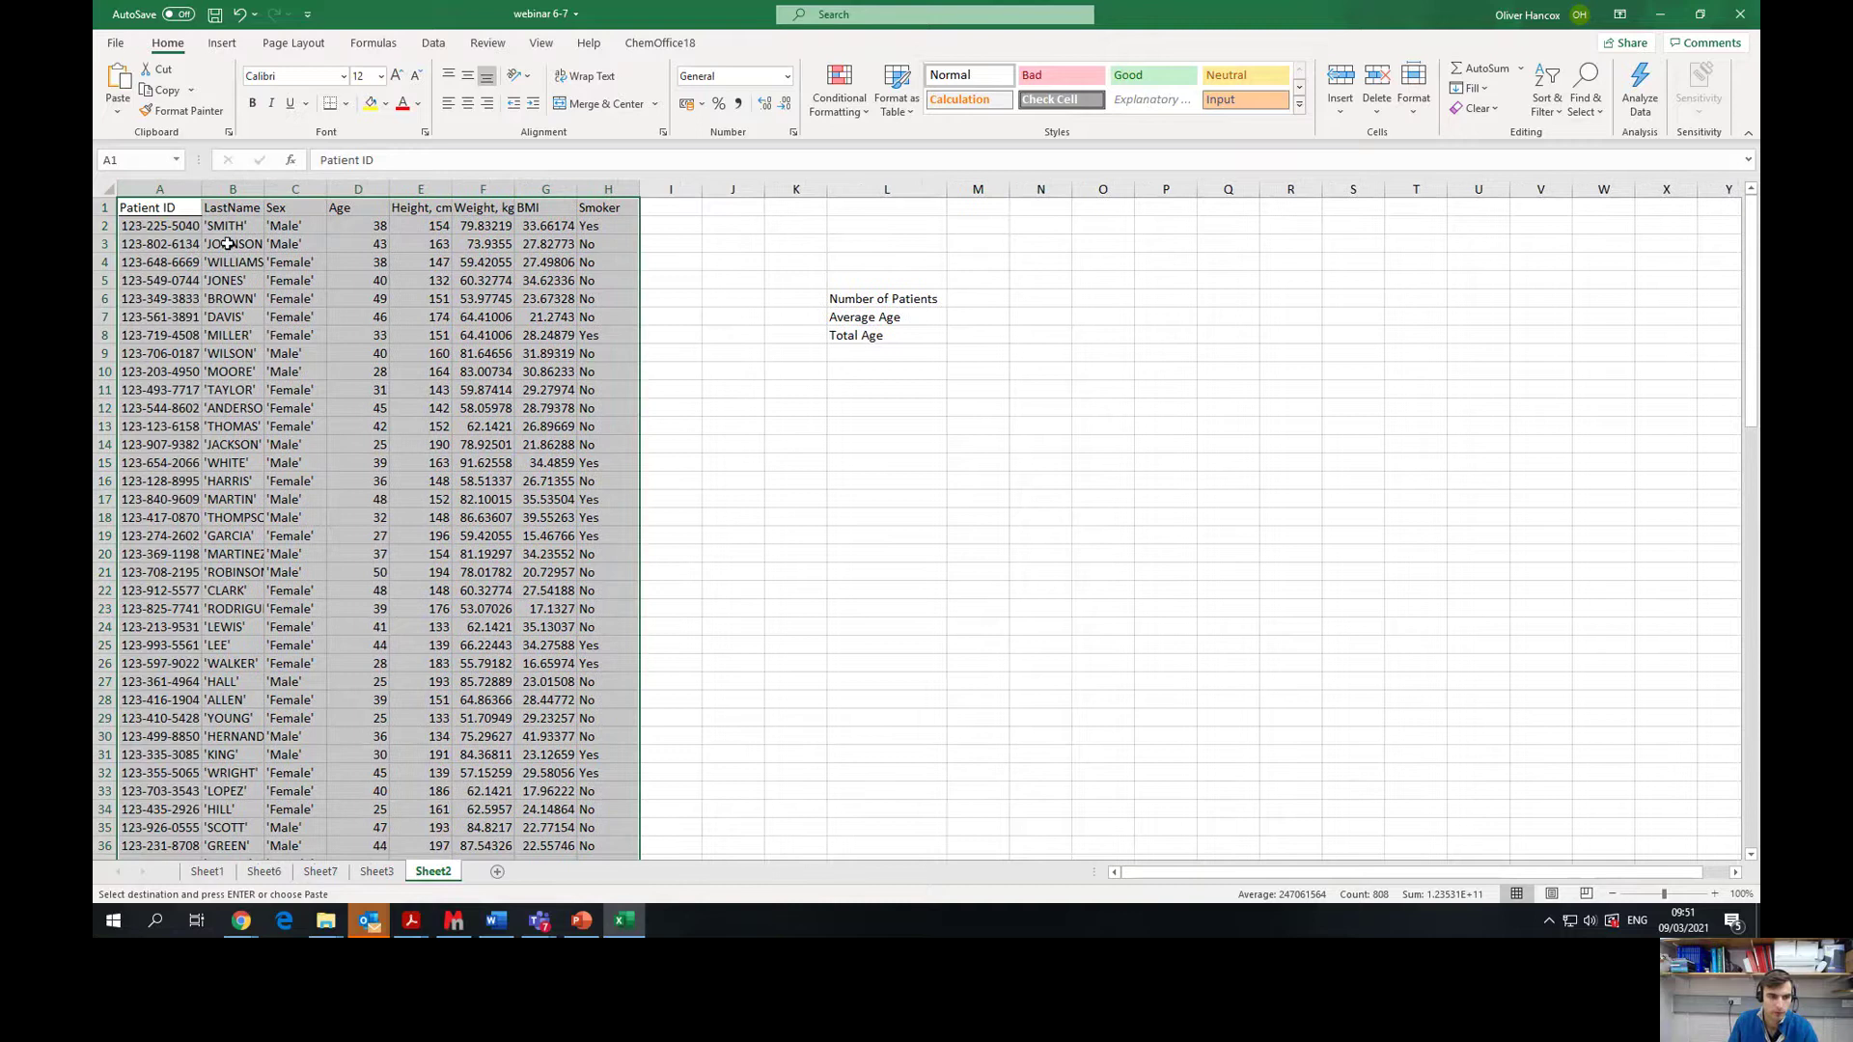
# Step: Review the transposed patient rows on Sheet2 from the header down to the last record
pyautogui.click(276, 350)
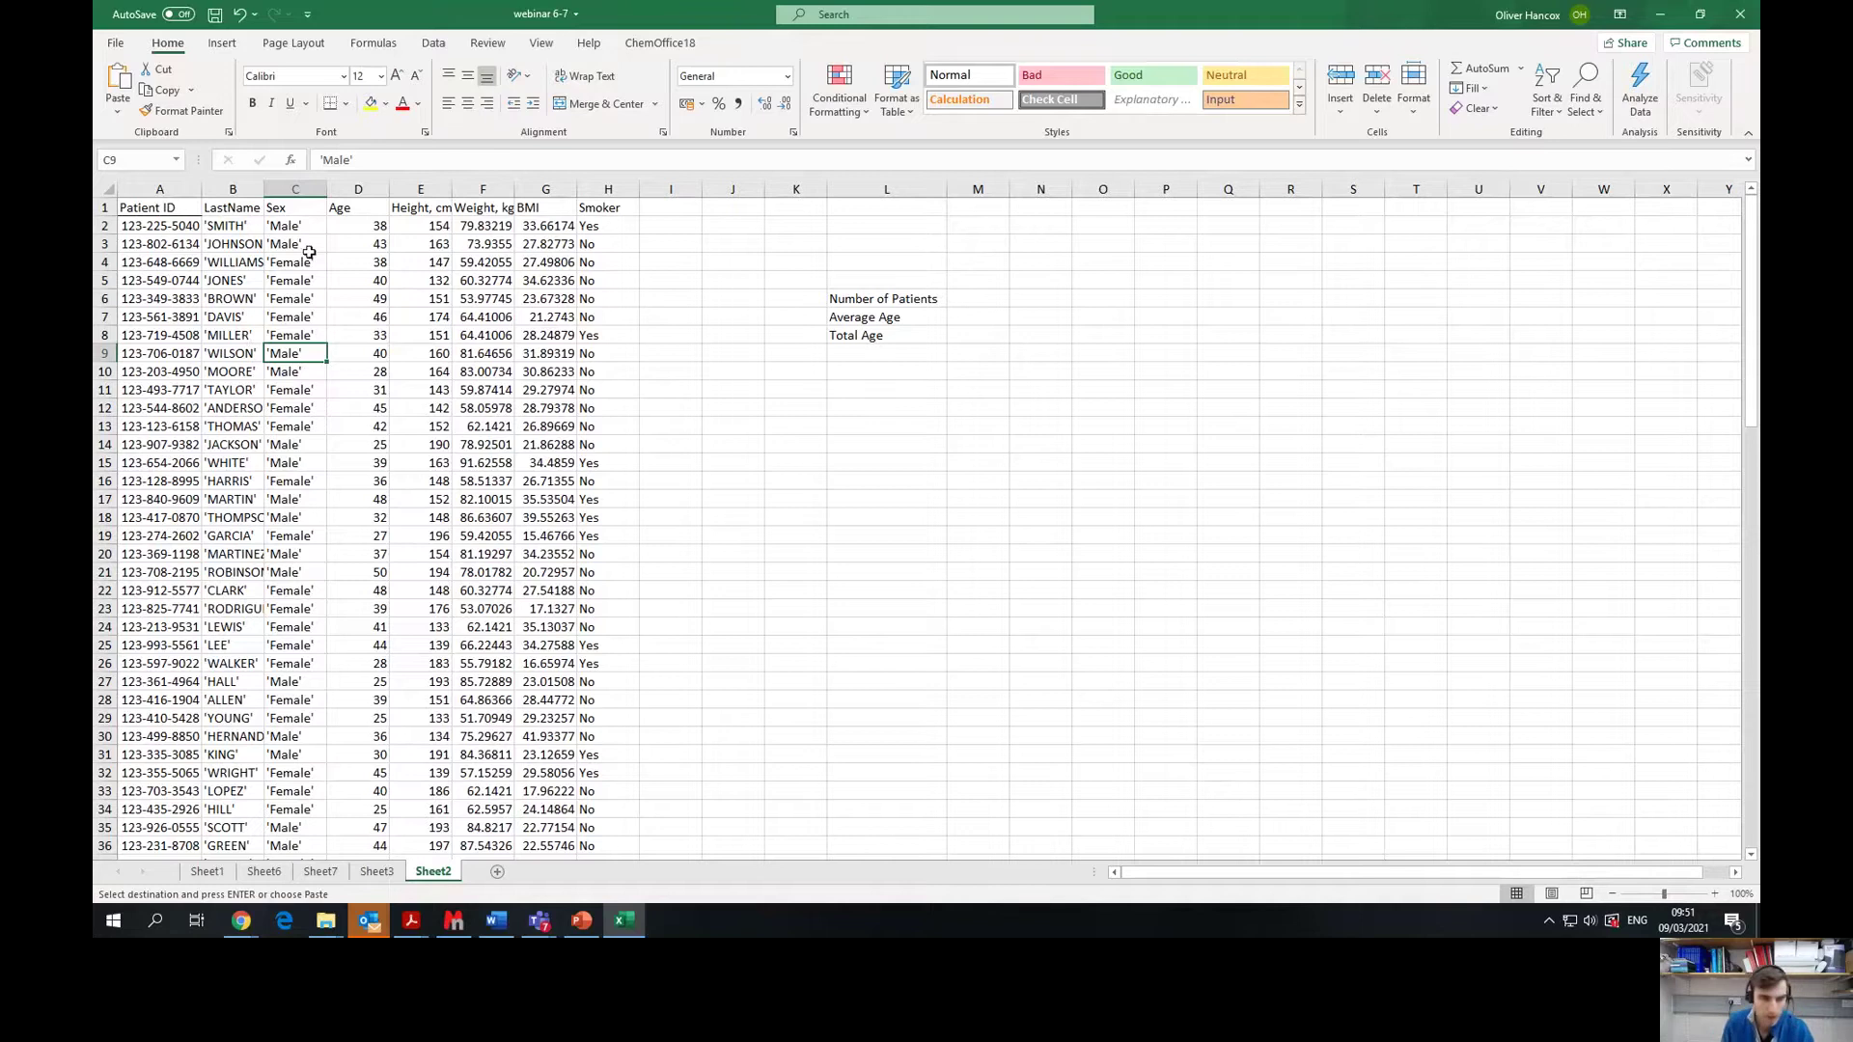
pyautogui.click(166, 230)
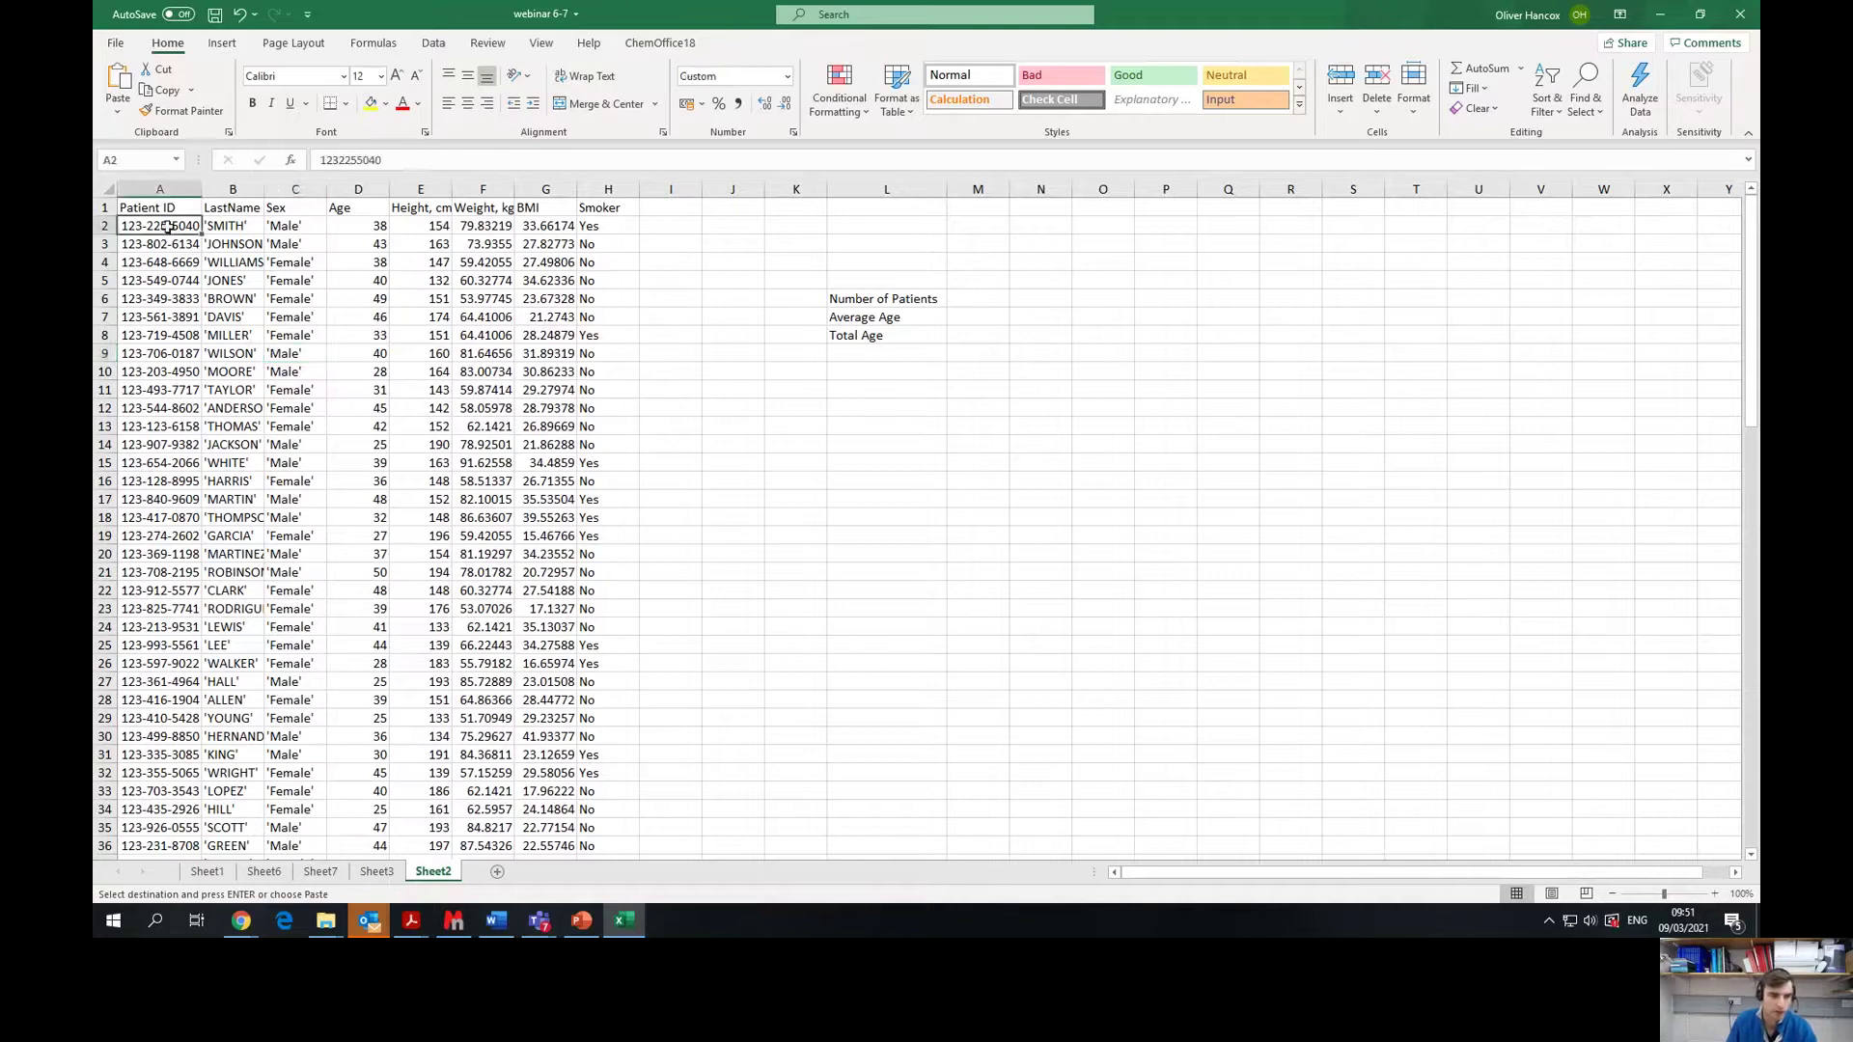
pyautogui.scroll(-19, 197, 408)
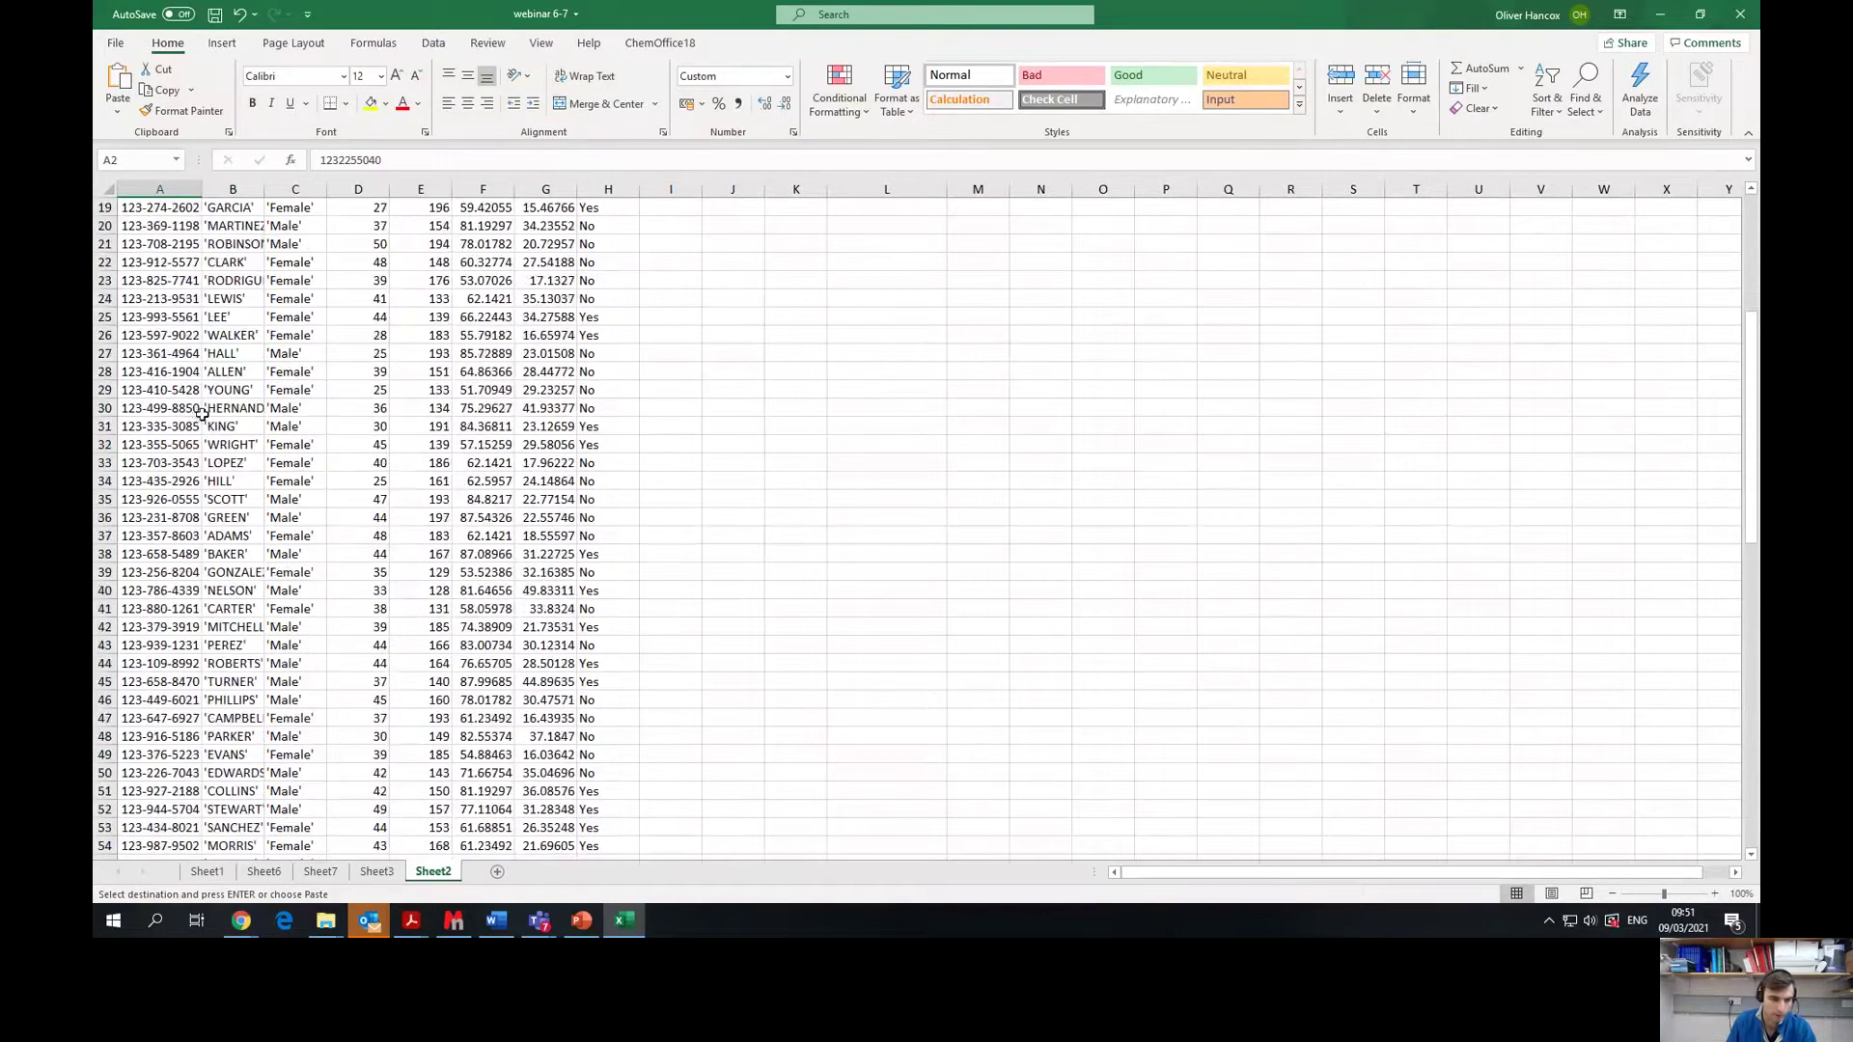
pyautogui.scroll(-6, 214, 401)
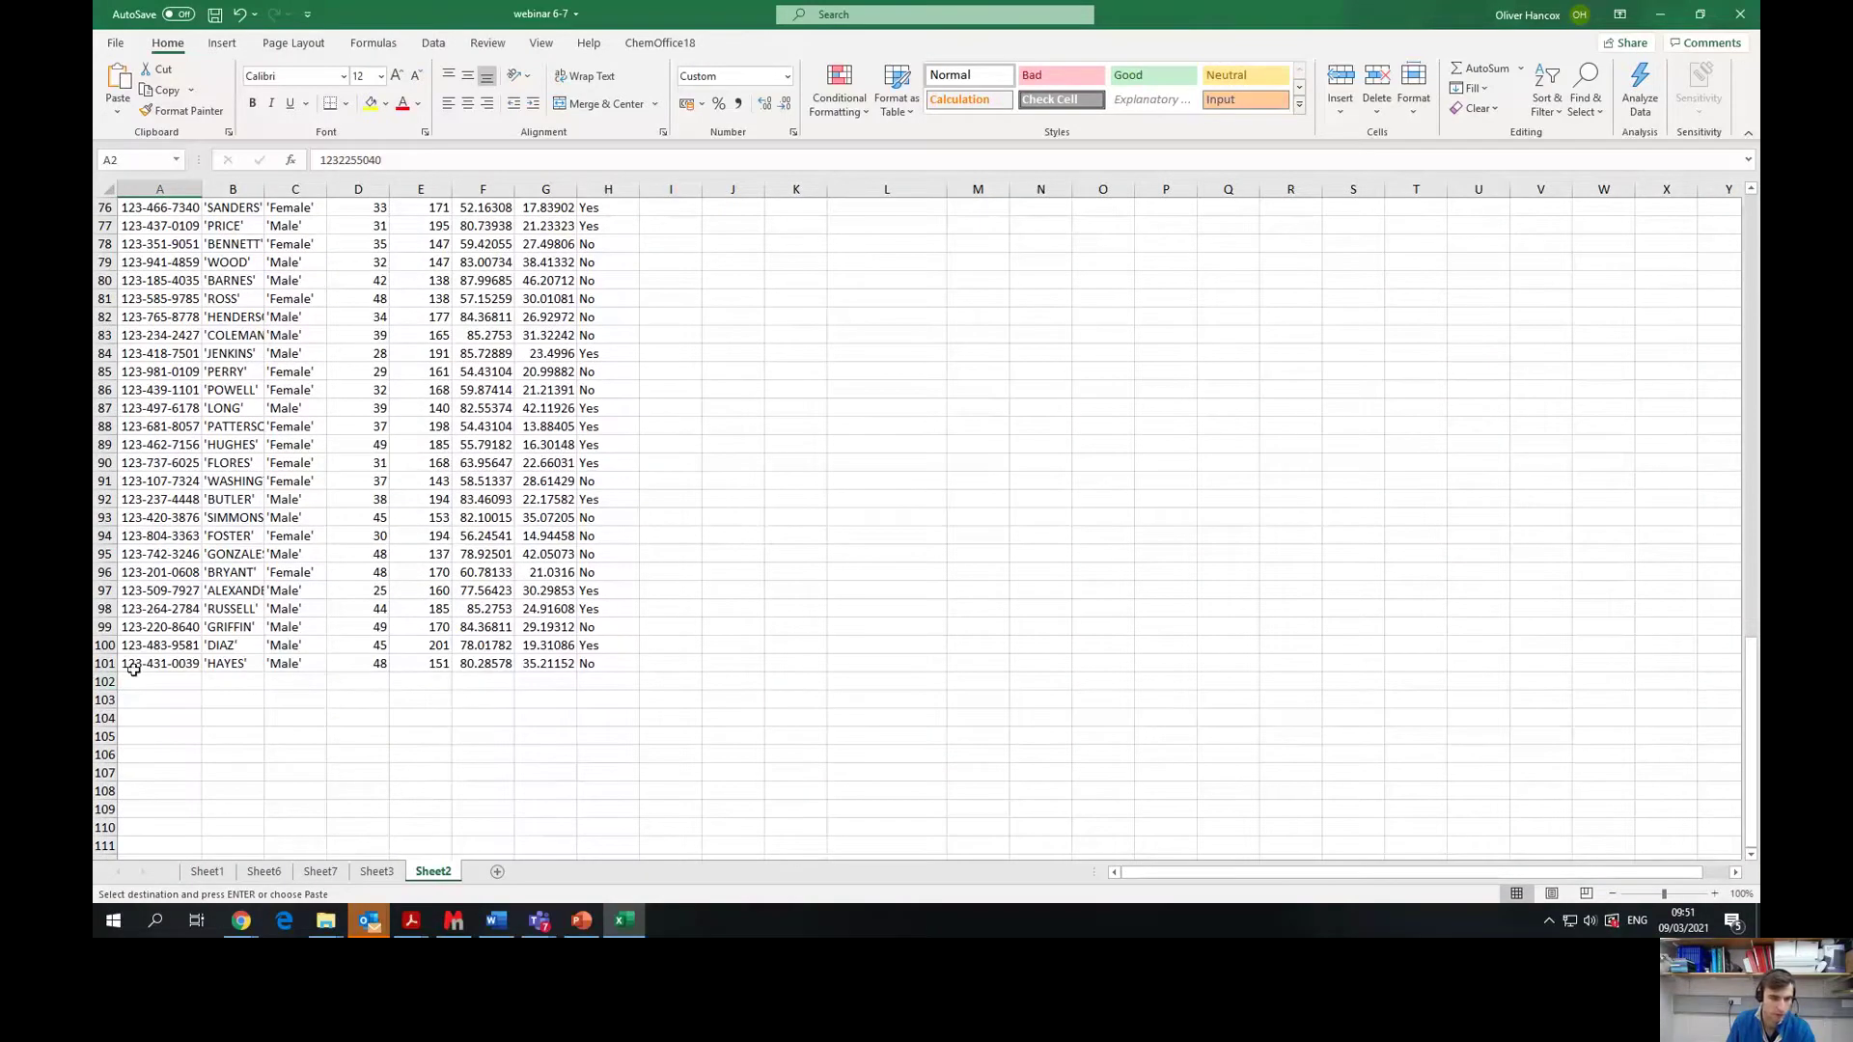
pyautogui.scroll(20, 223, 645)
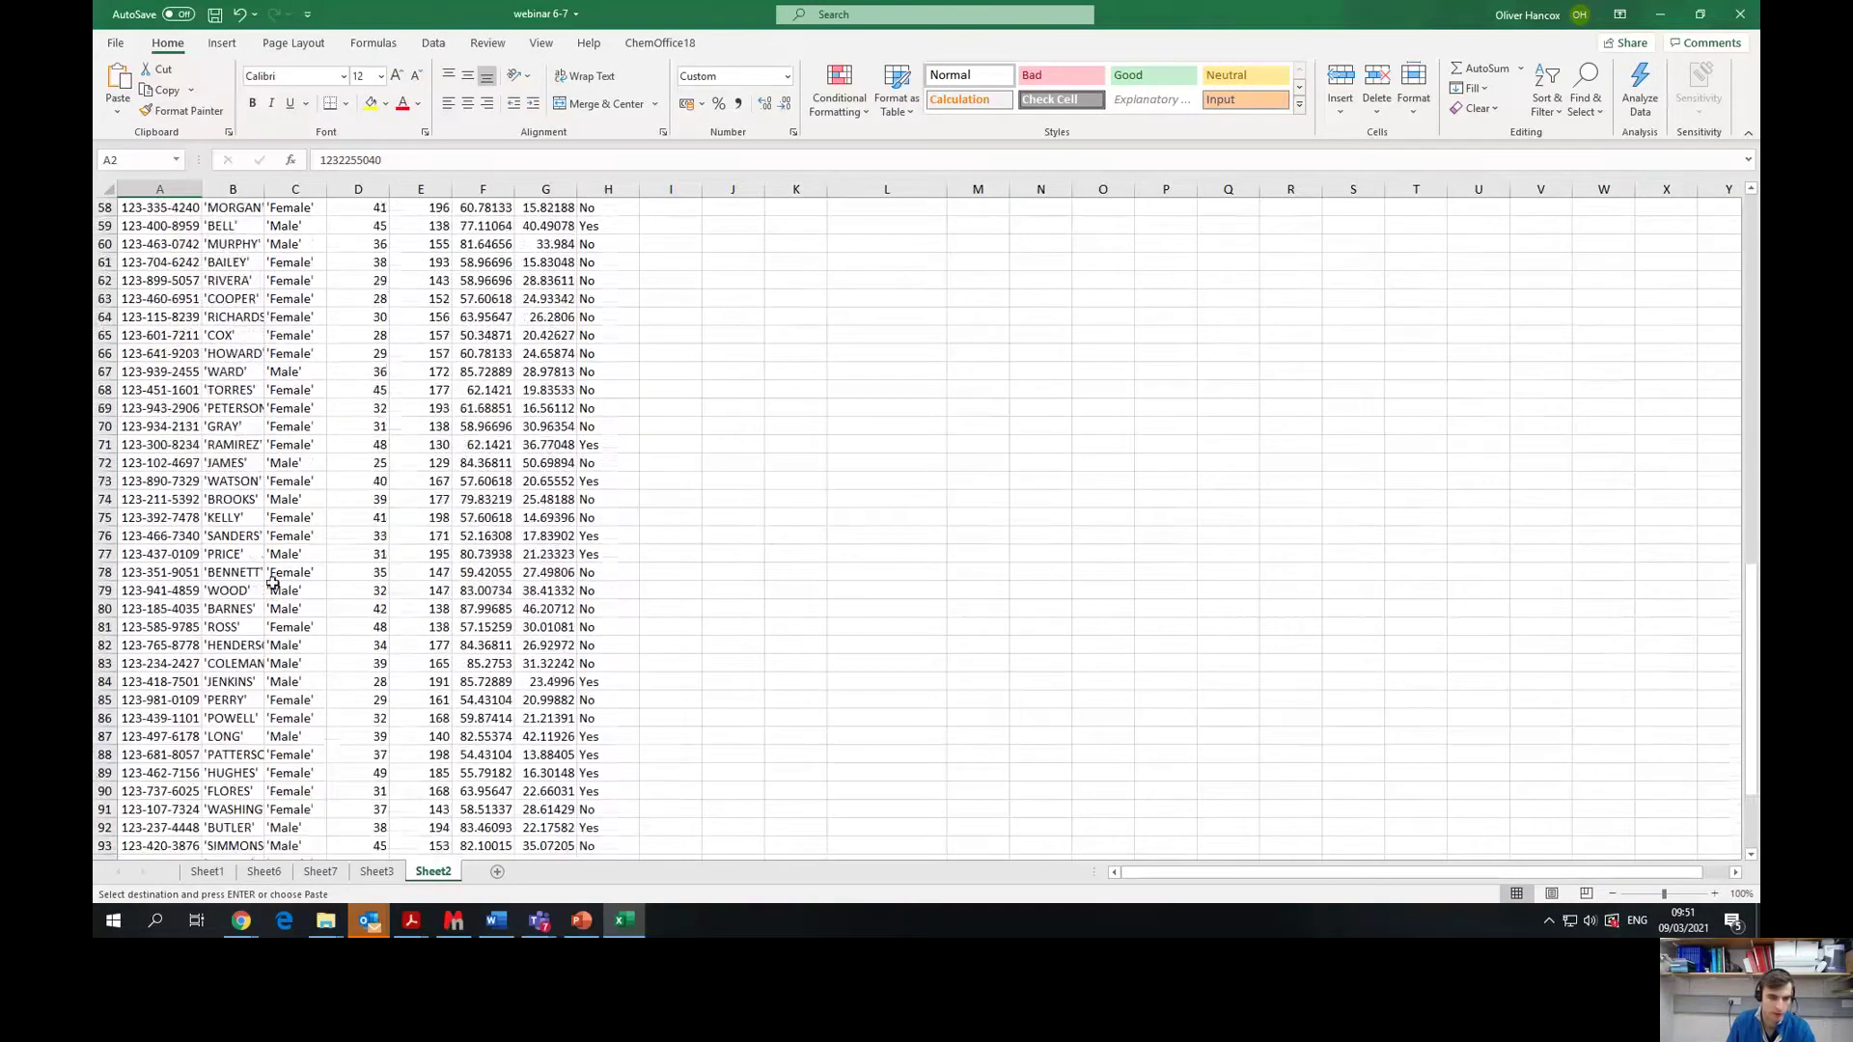
pyautogui.scroll(5, 273, 569)
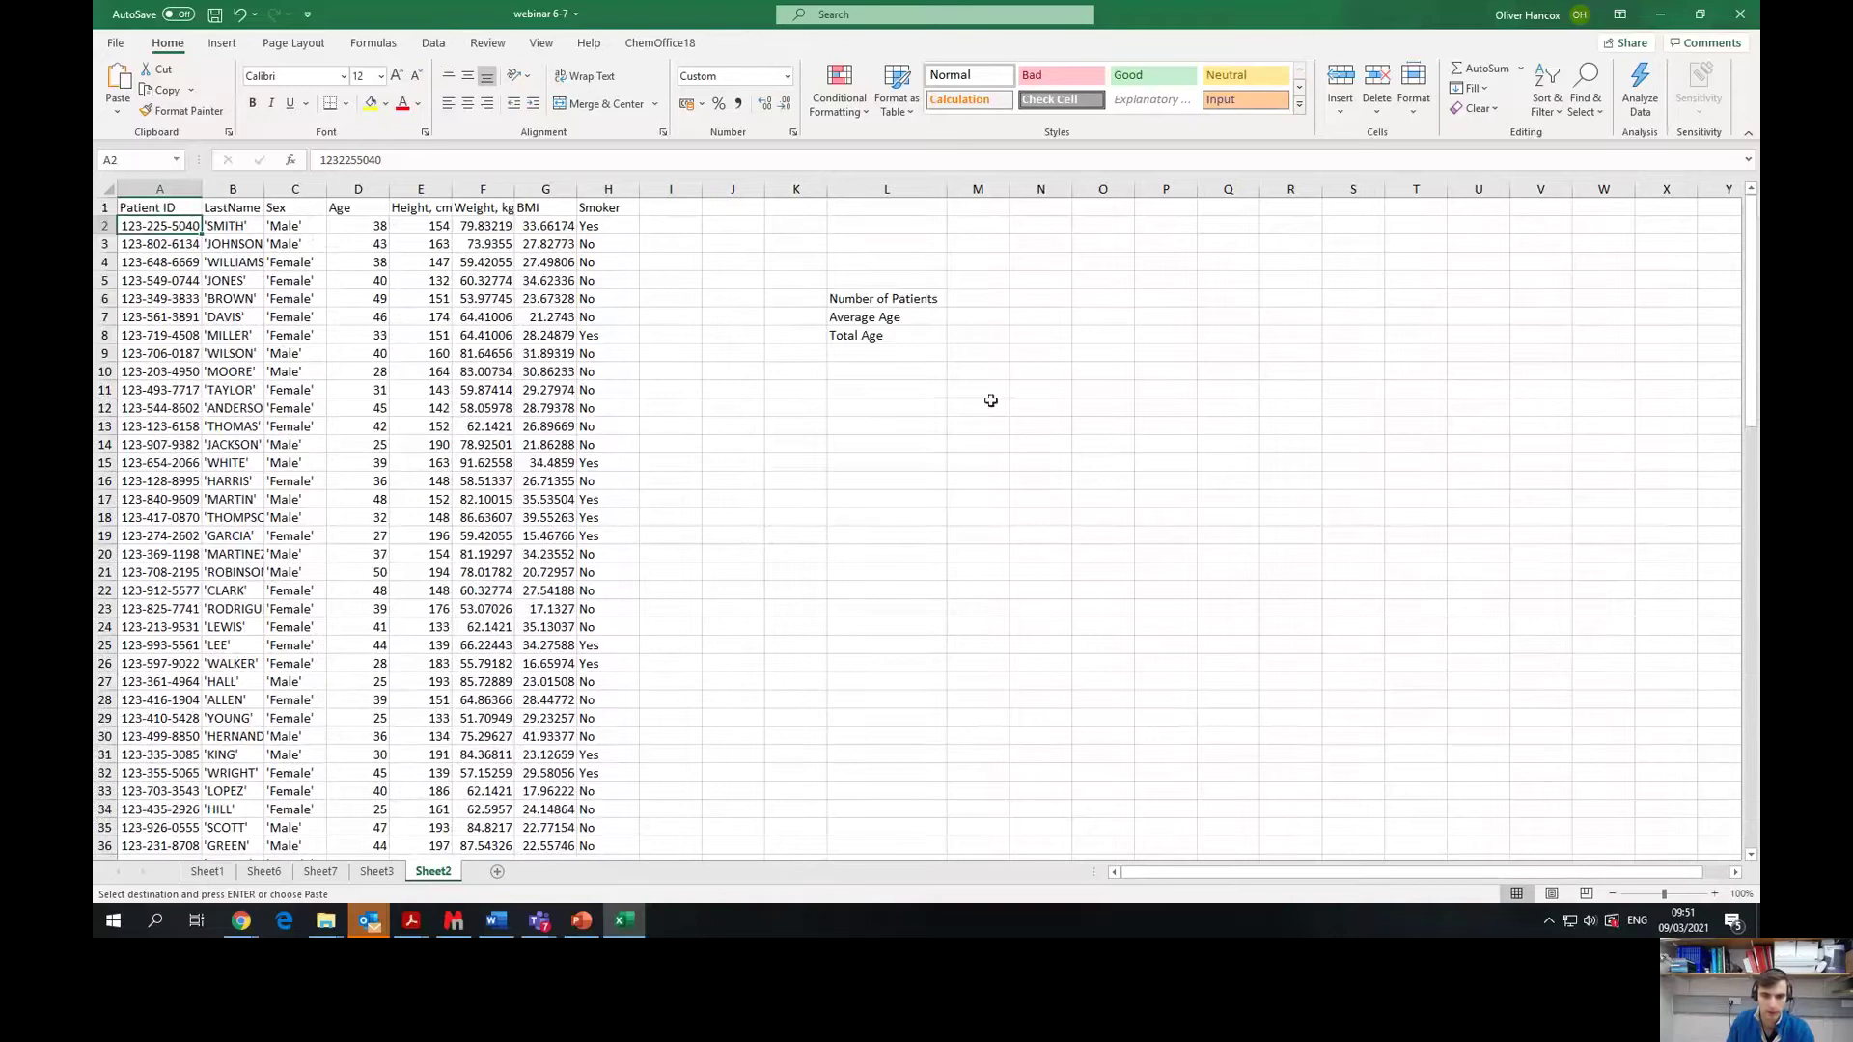
pyautogui.click(284, 256)
pyautogui.moveTo(284, 256); pyautogui.dragTo(285, 255)
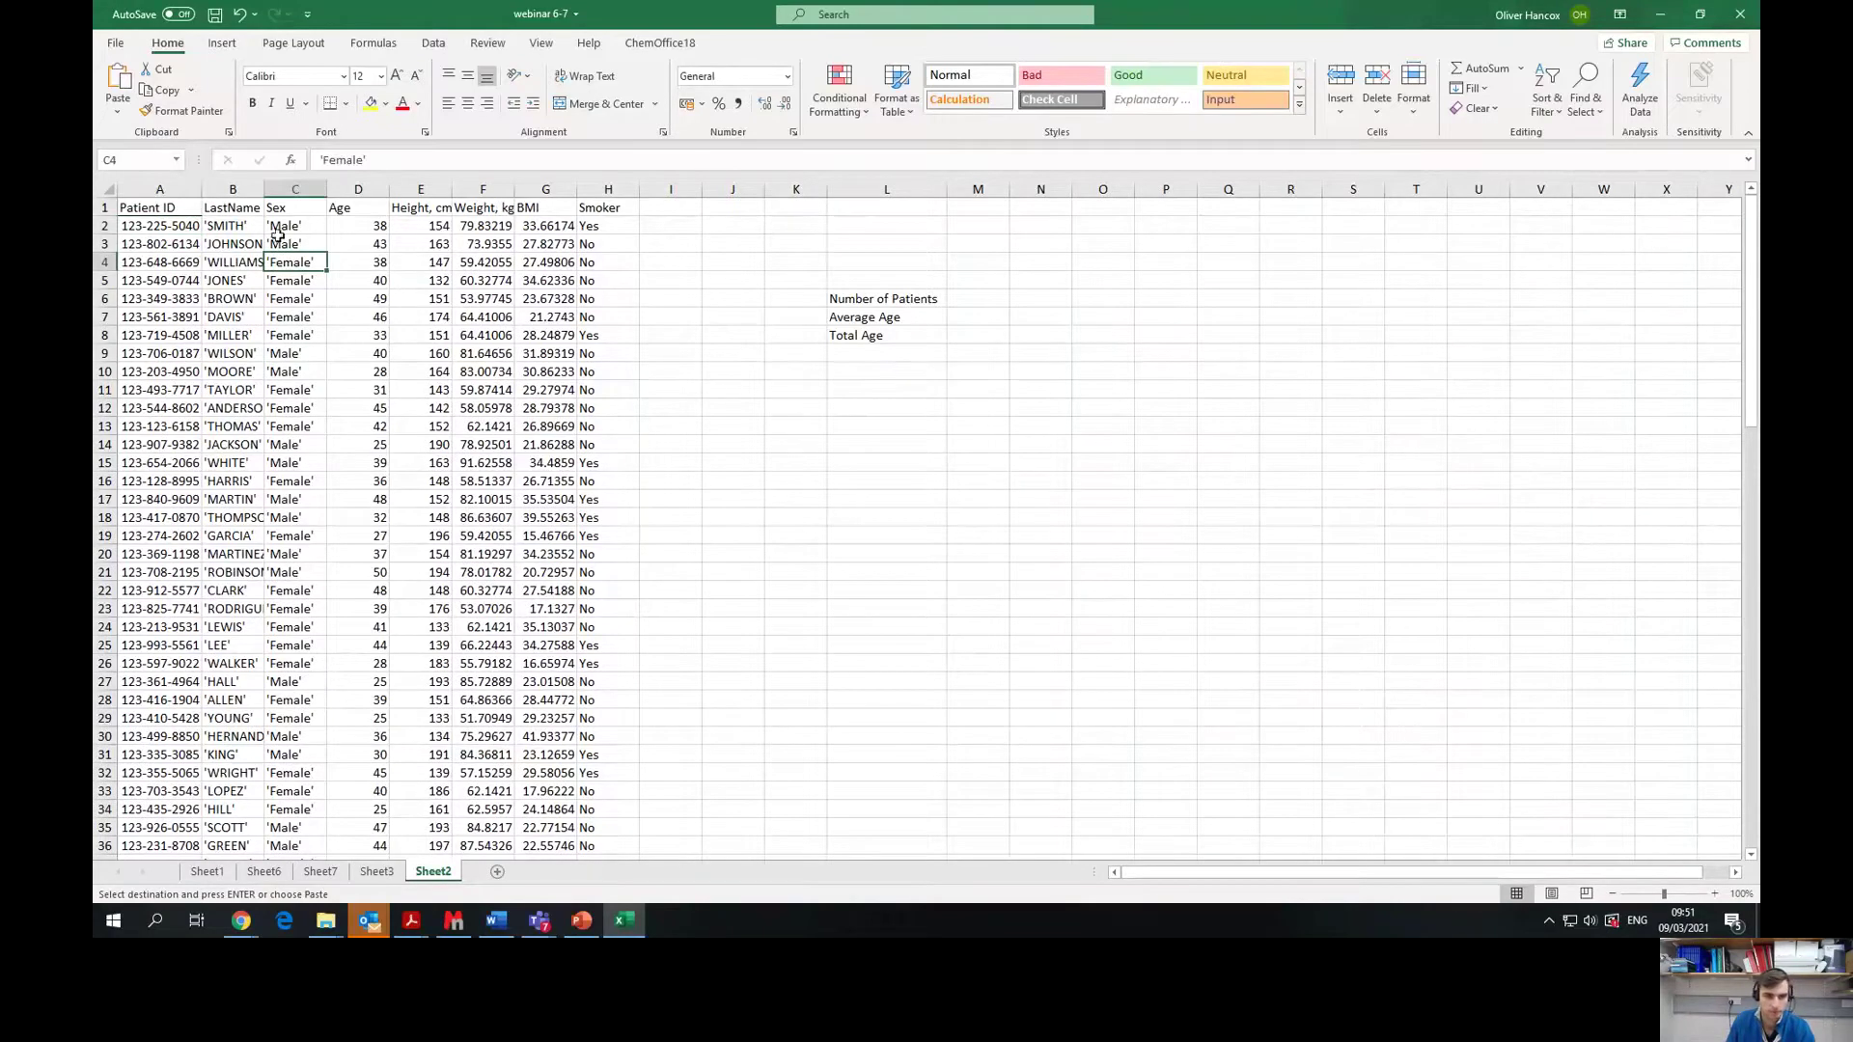
# Step: Enter =COUNT(A2:A101) in cell M6 to count the patient IDs for Number of Patients
pyautogui.click(957, 298)
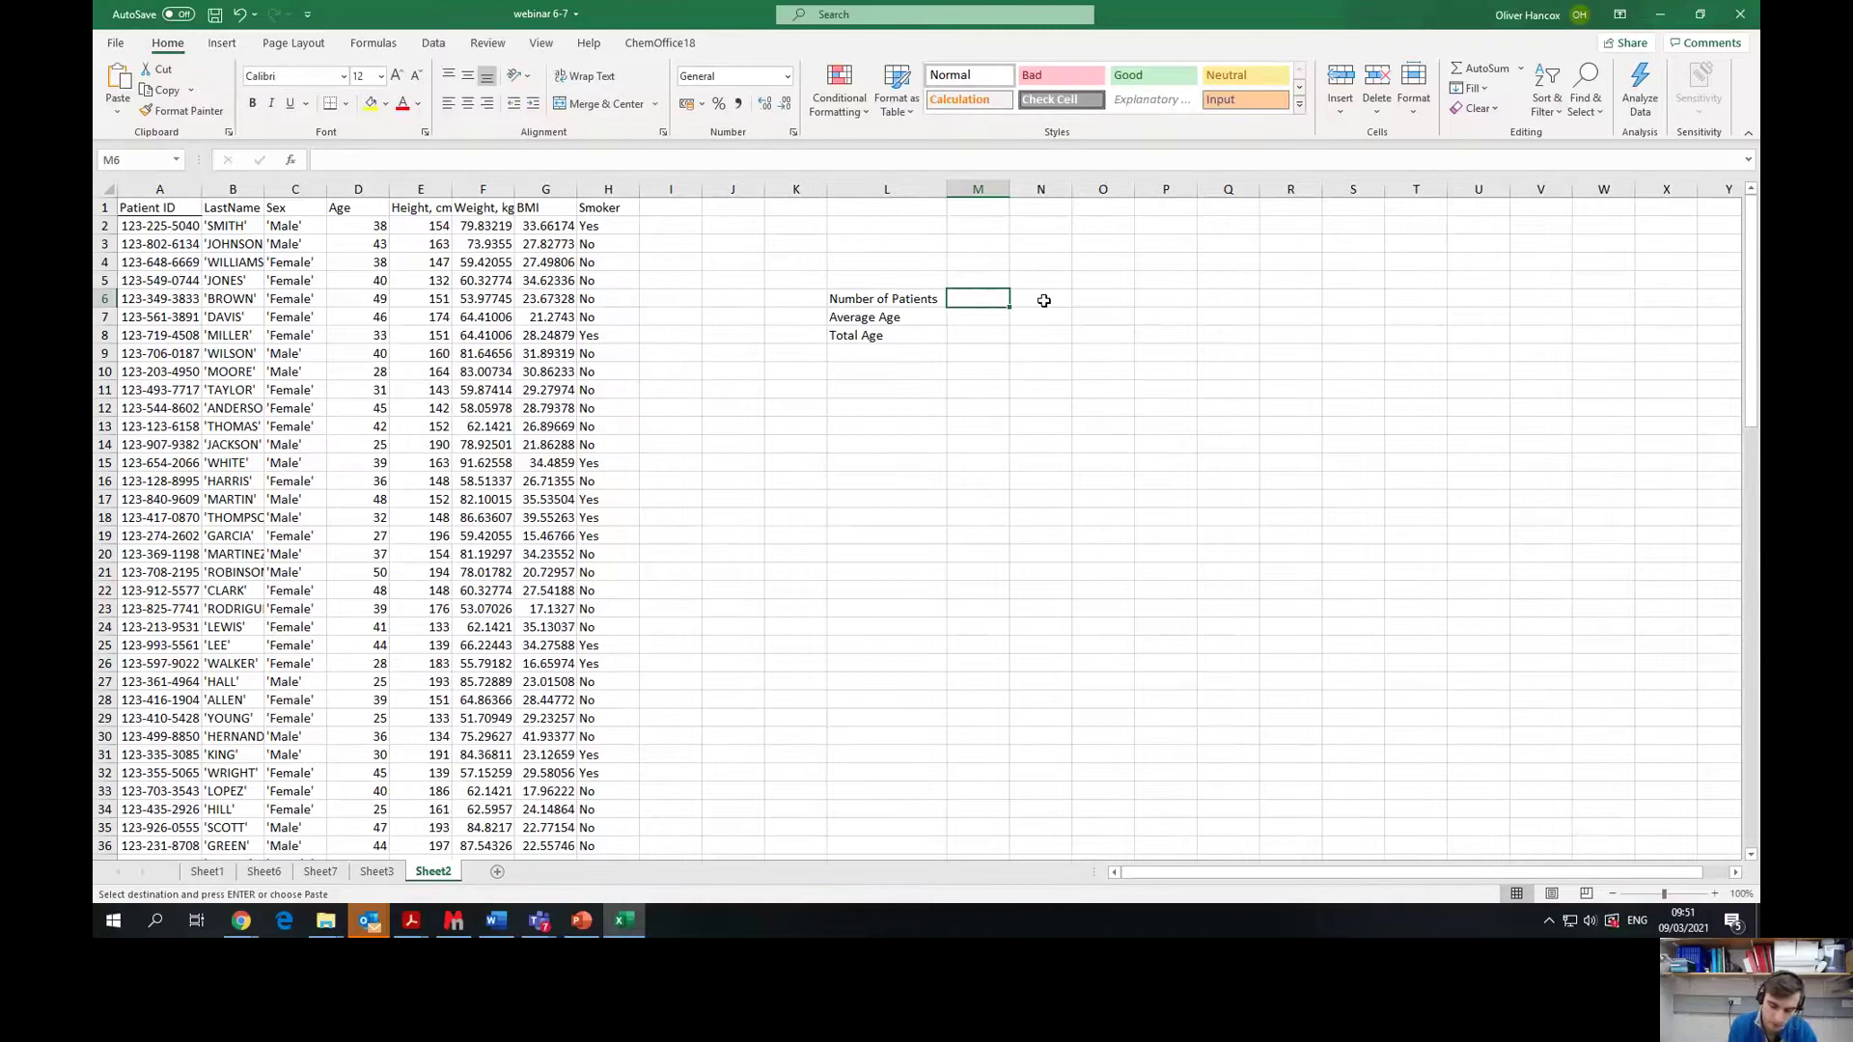
pyautogui.write('=')
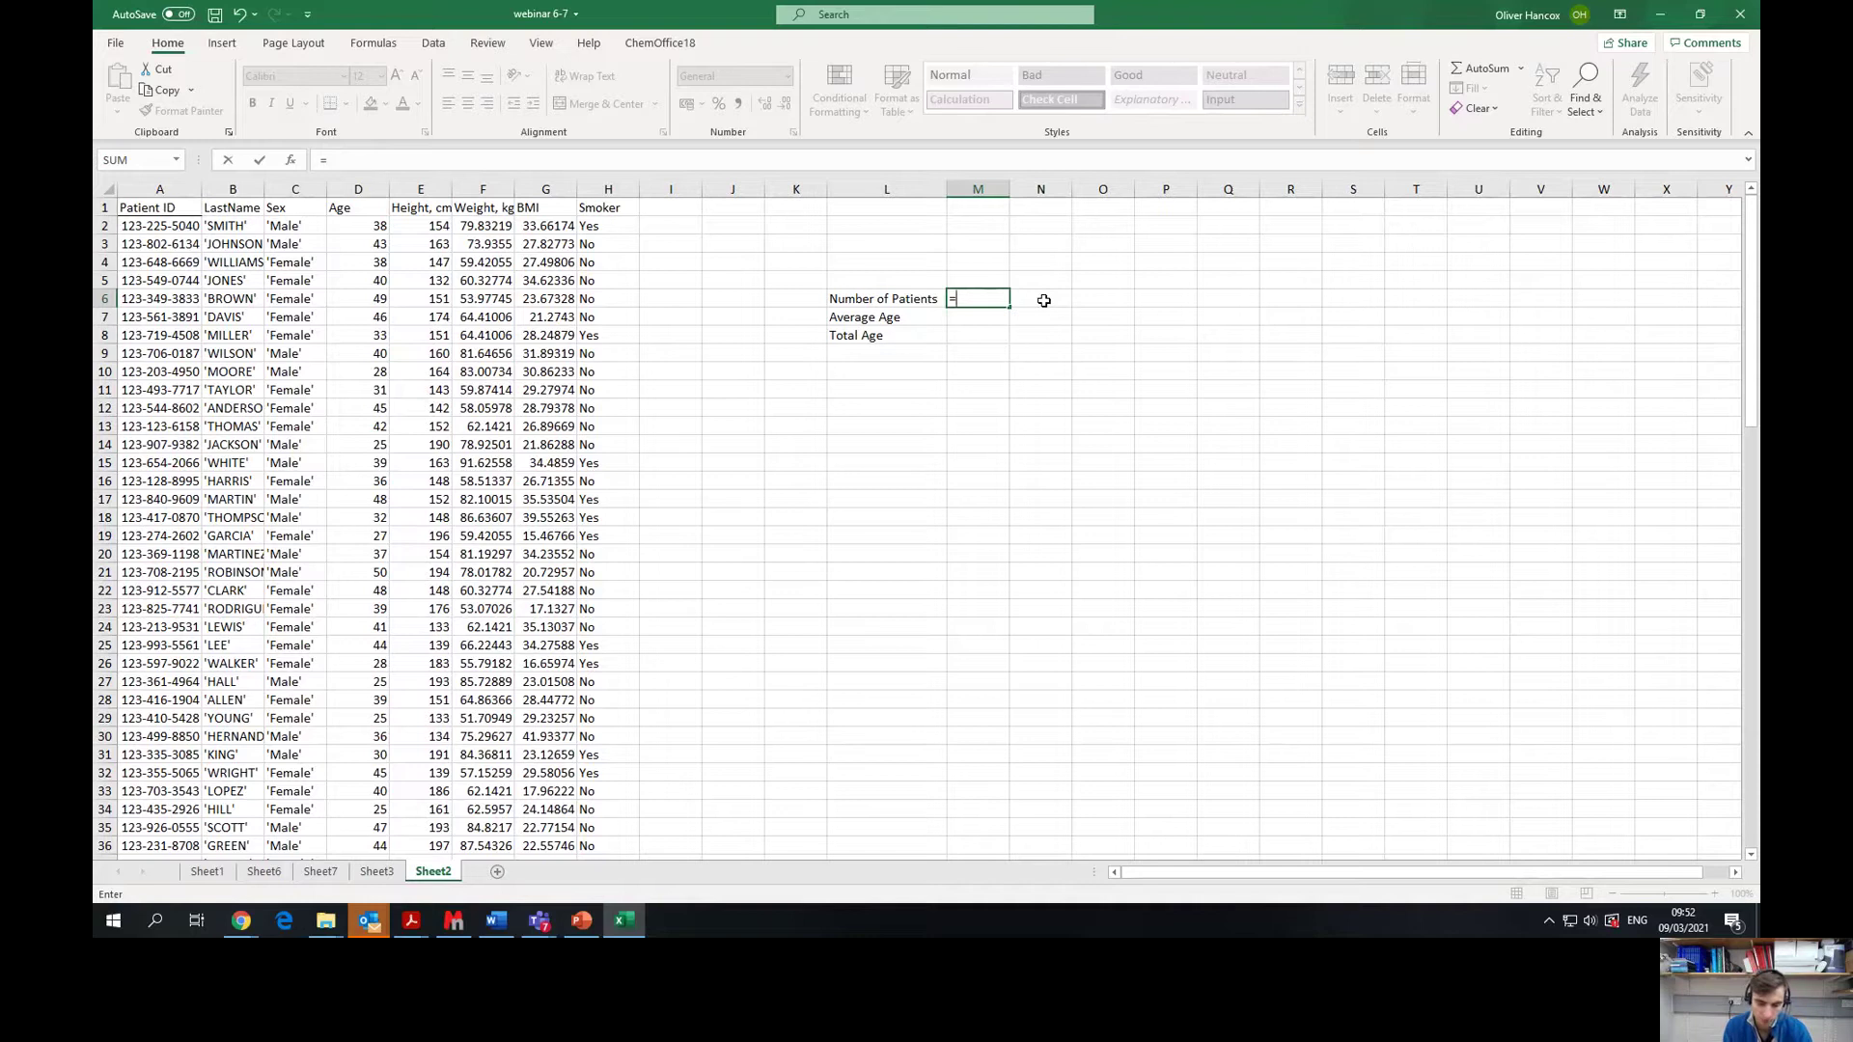
pyautogui.write('count')
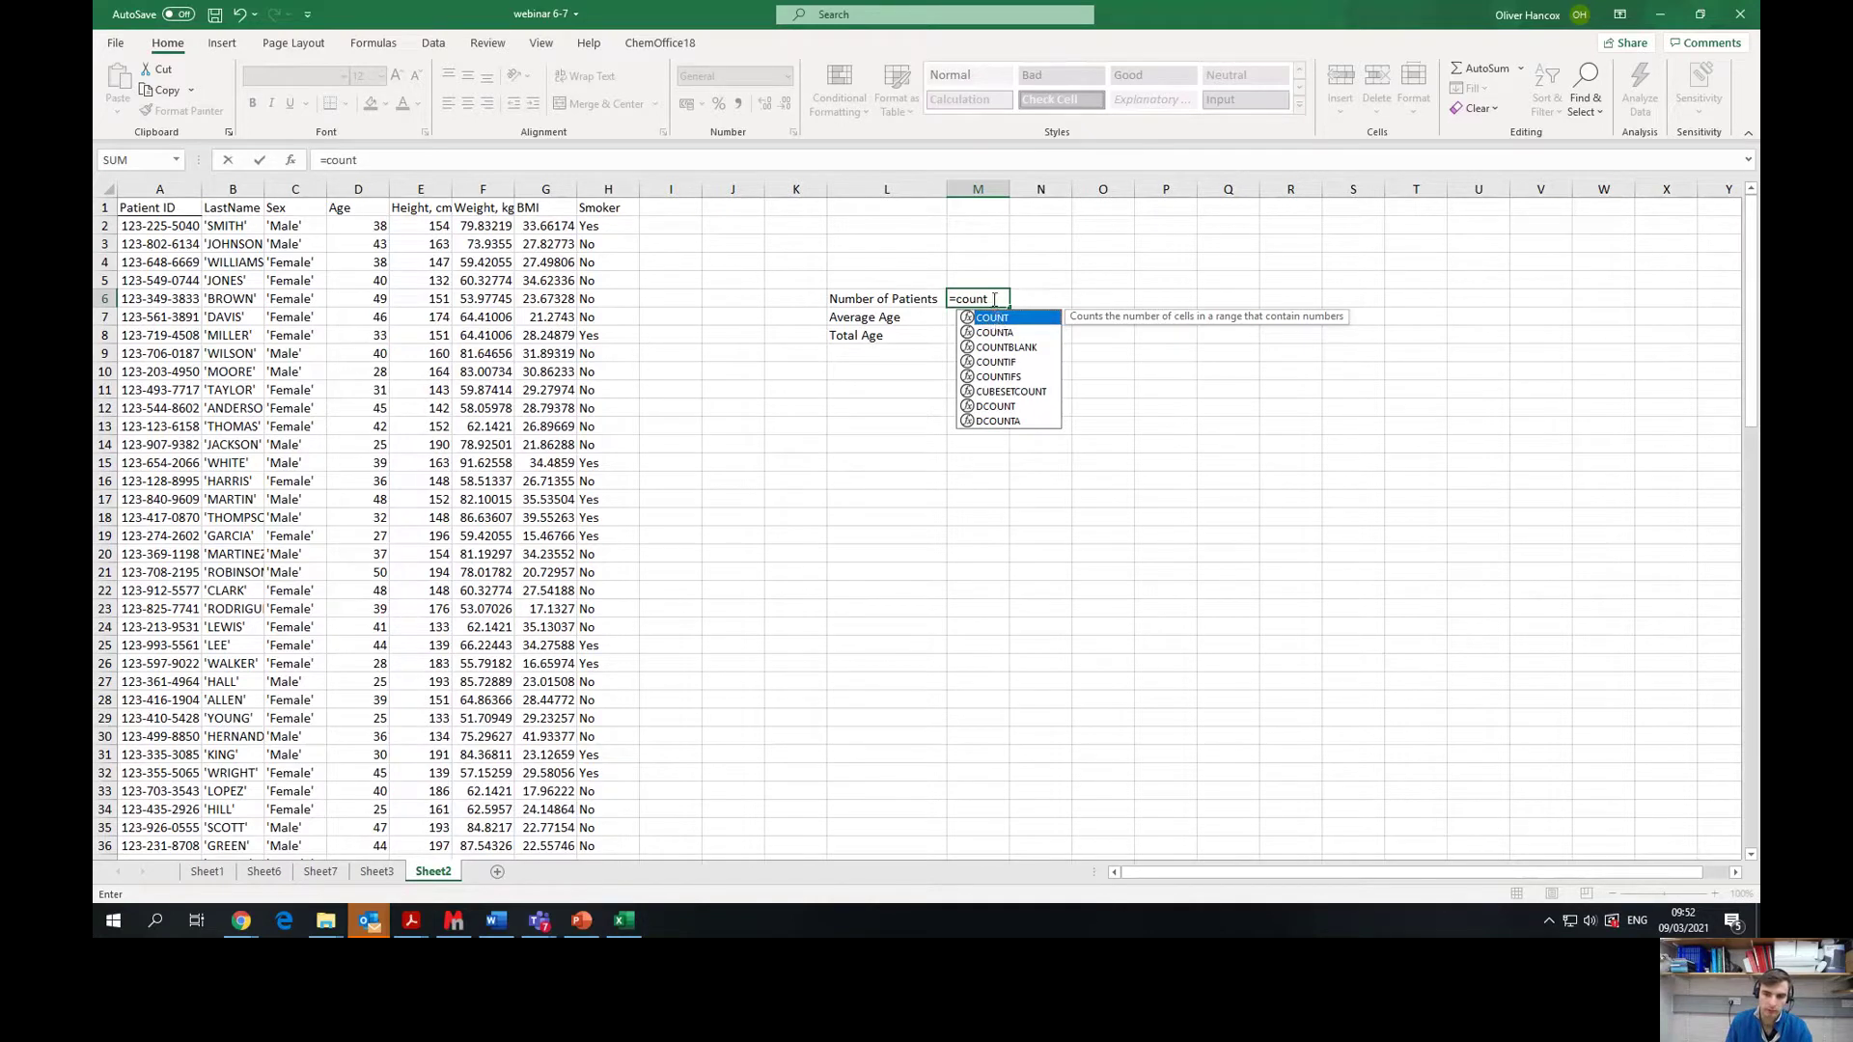
pyautogui.click(995, 299)
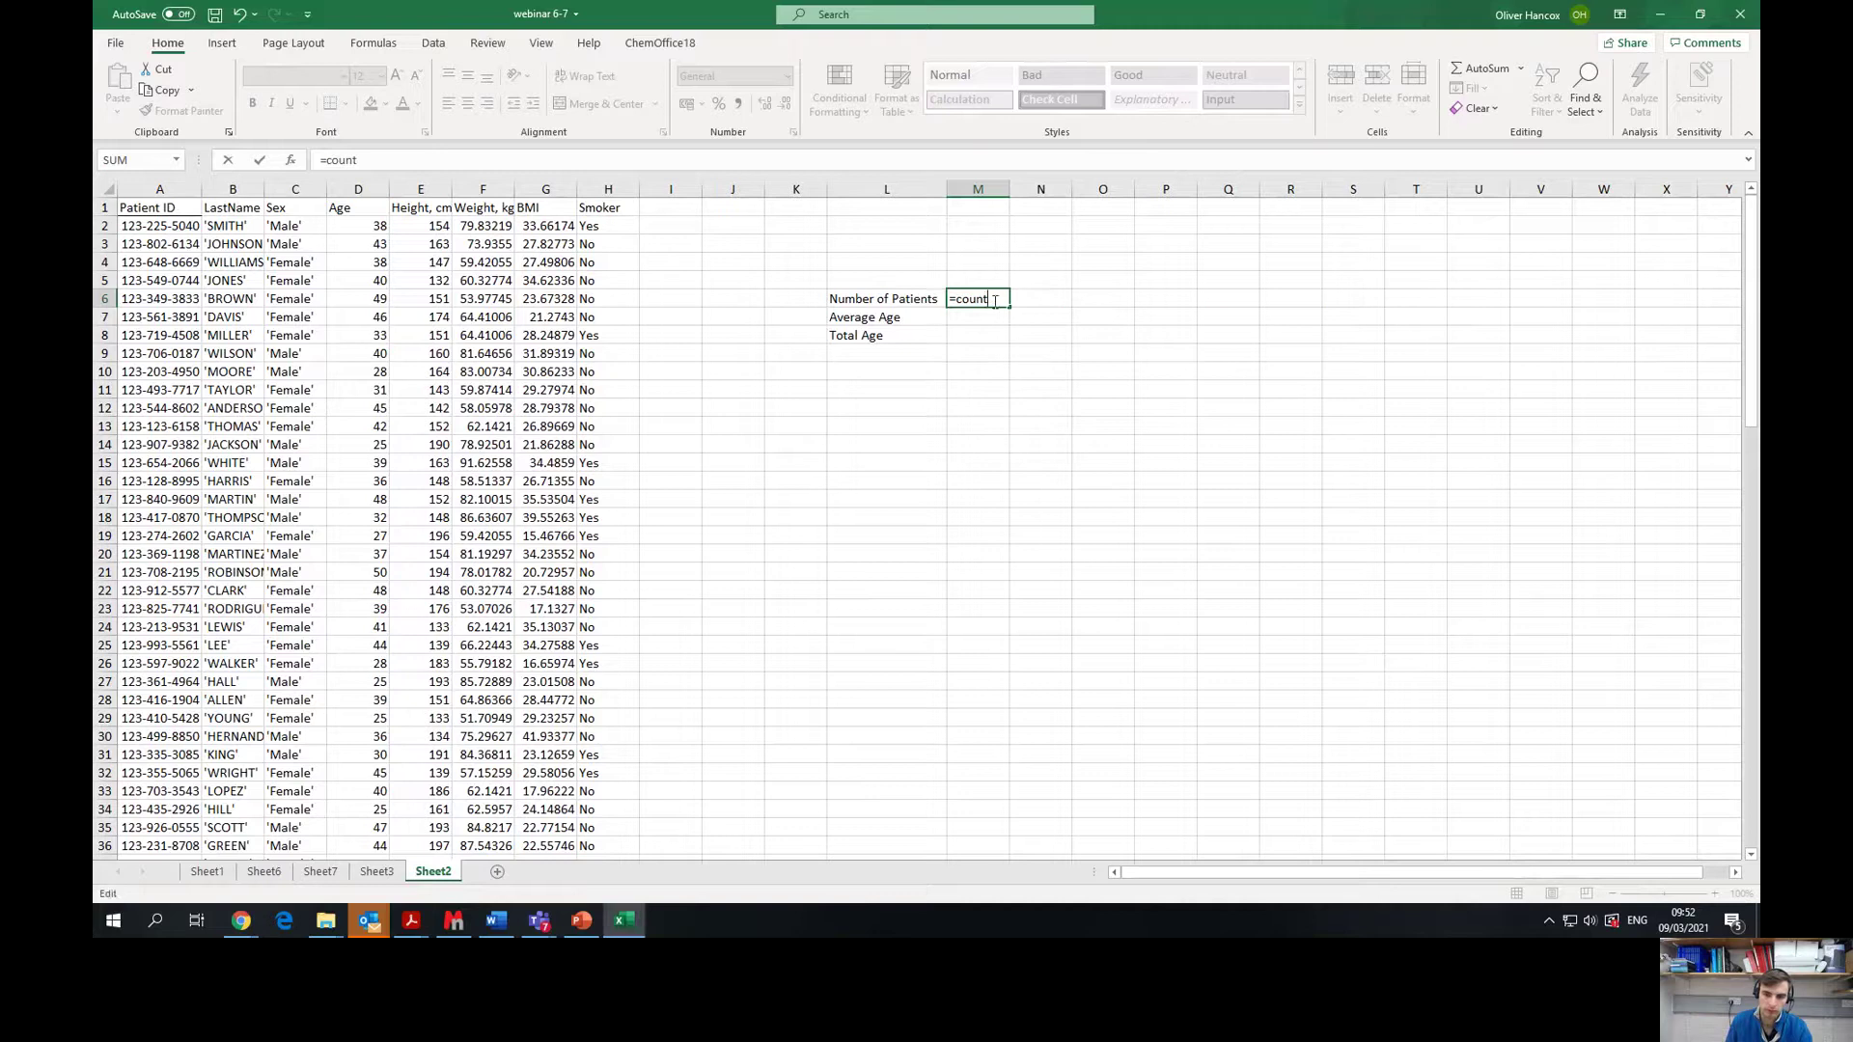
pyautogui.press('BackSpace')
pyautogui.write('t')
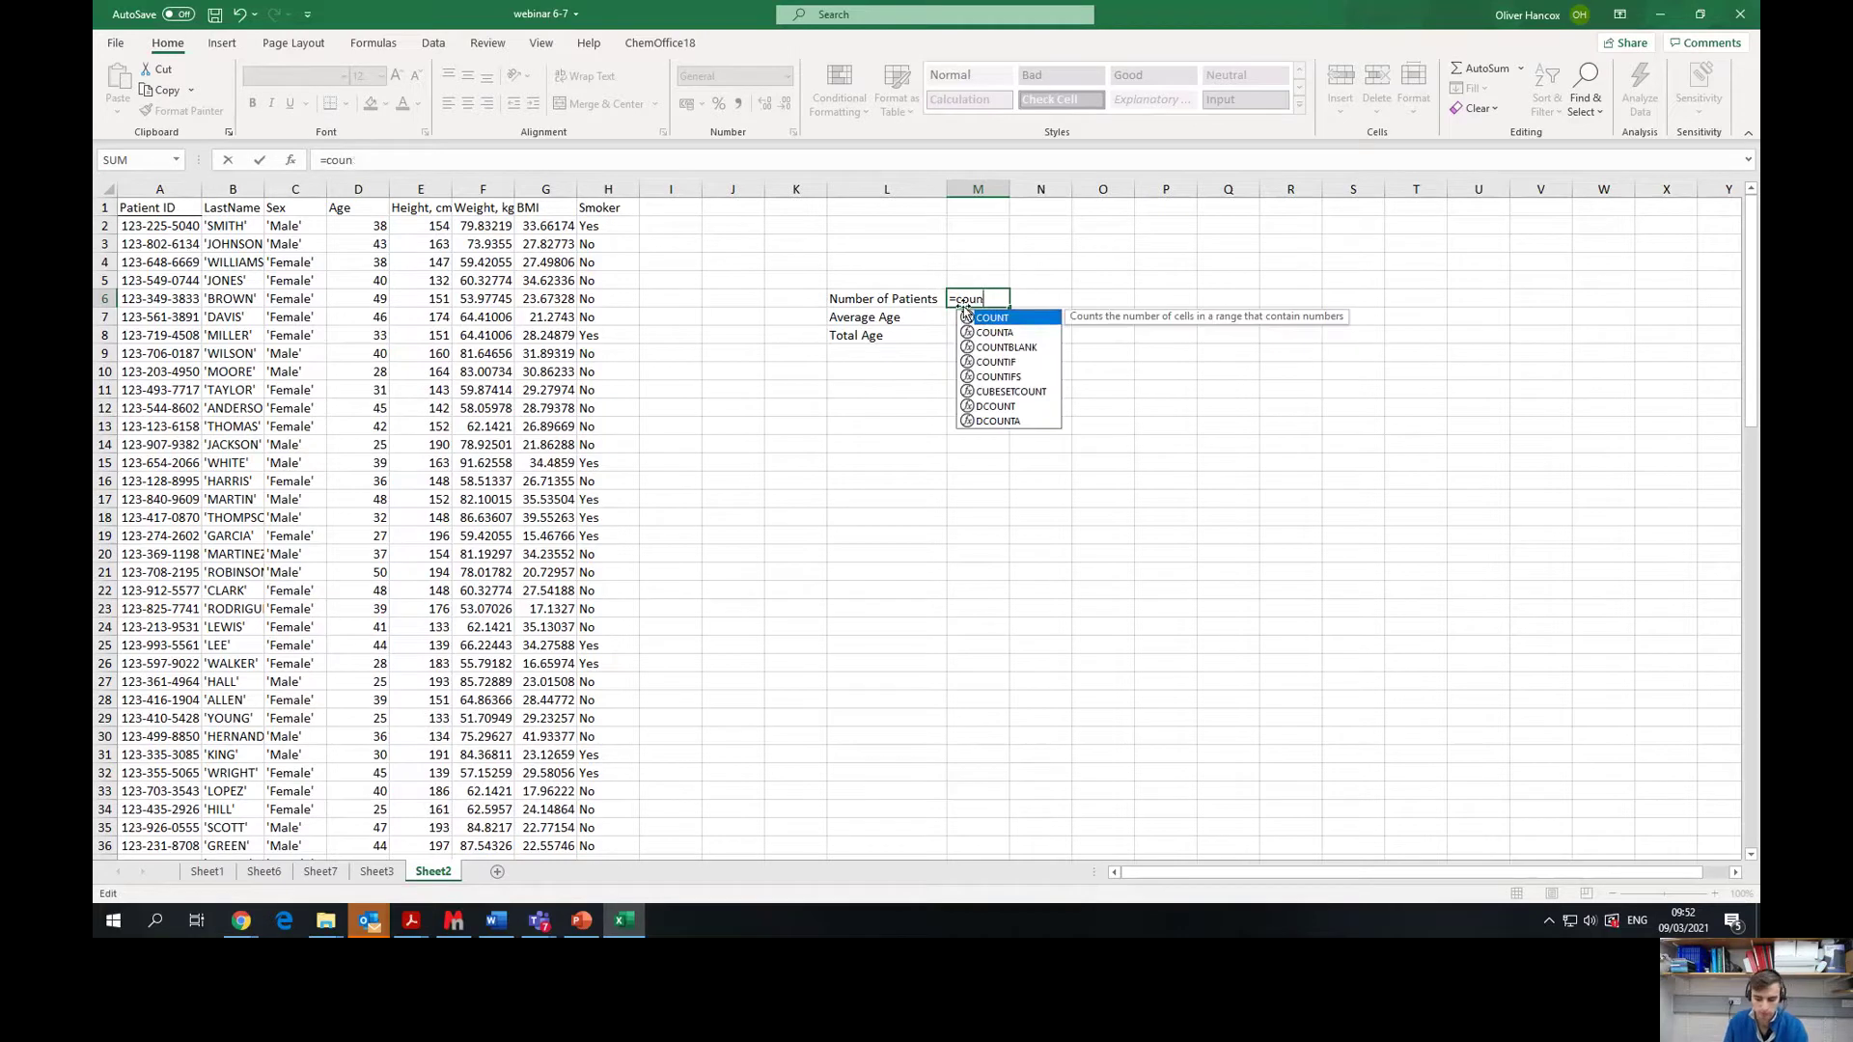
pyautogui.doubleClick(987, 318)
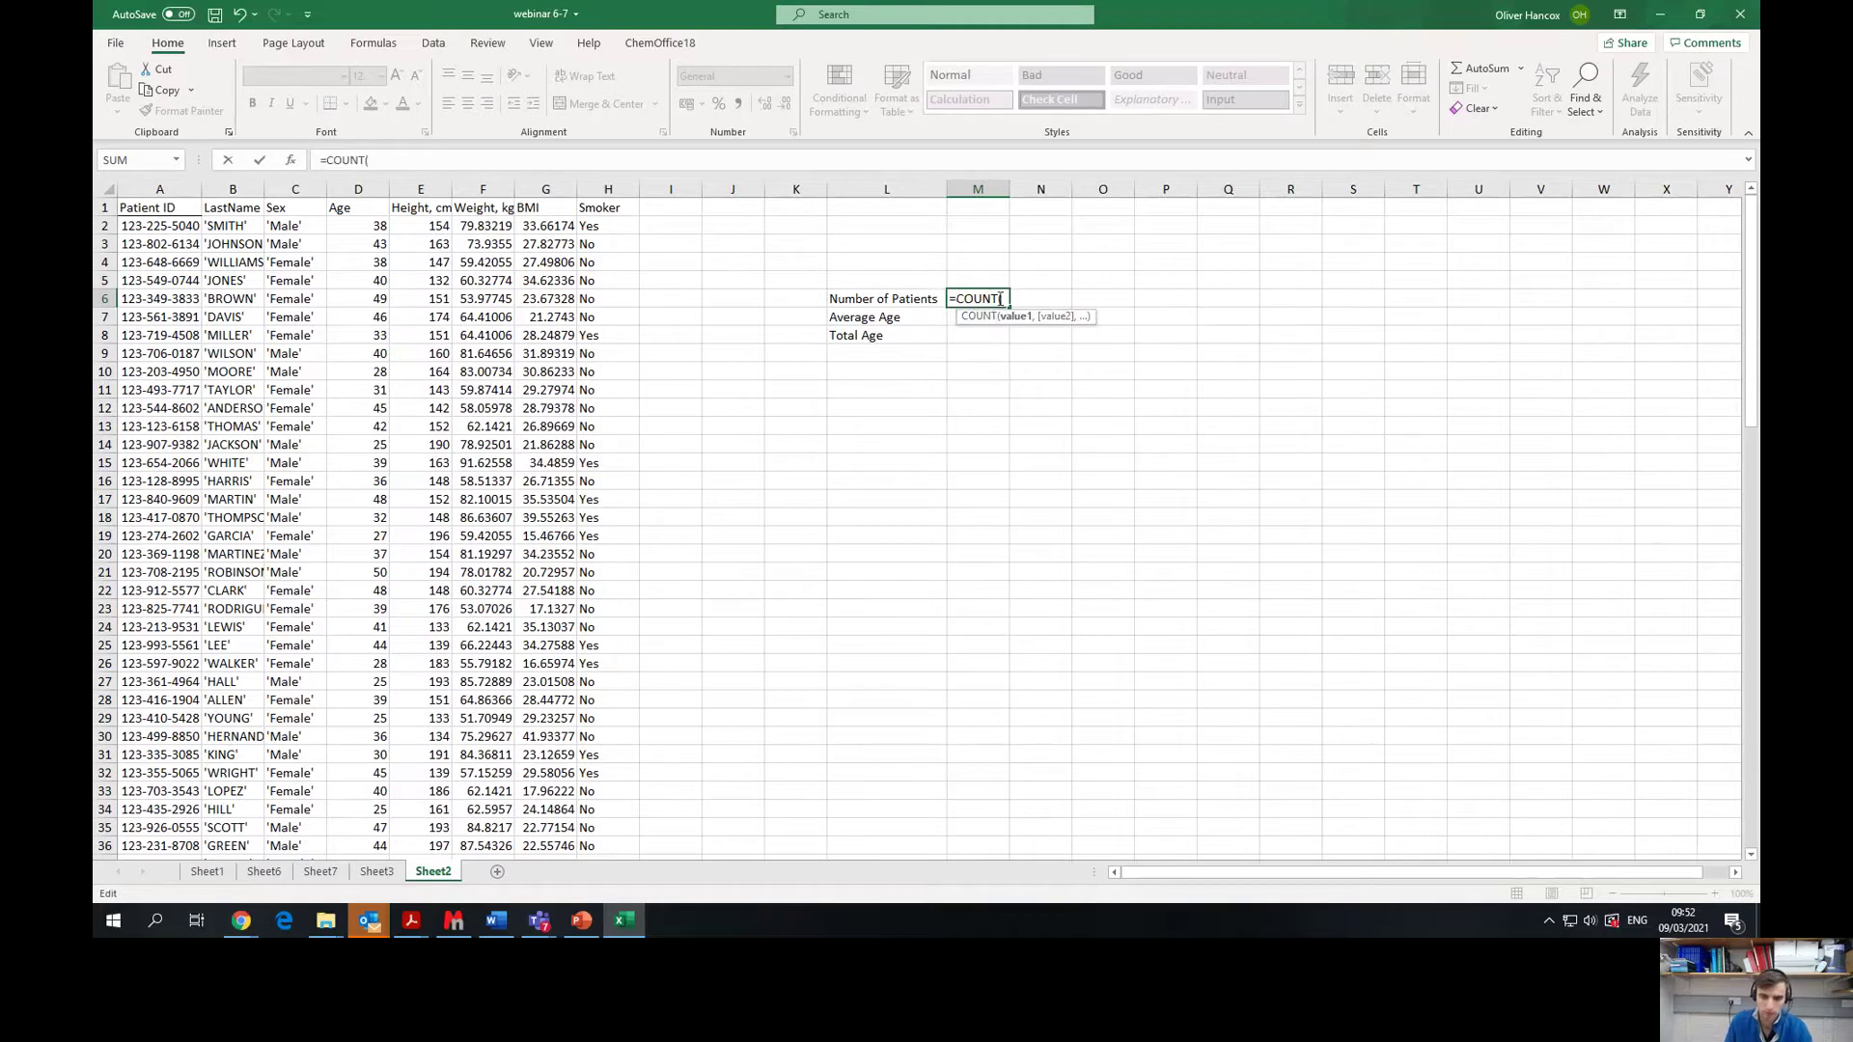
pyautogui.click(153, 227)
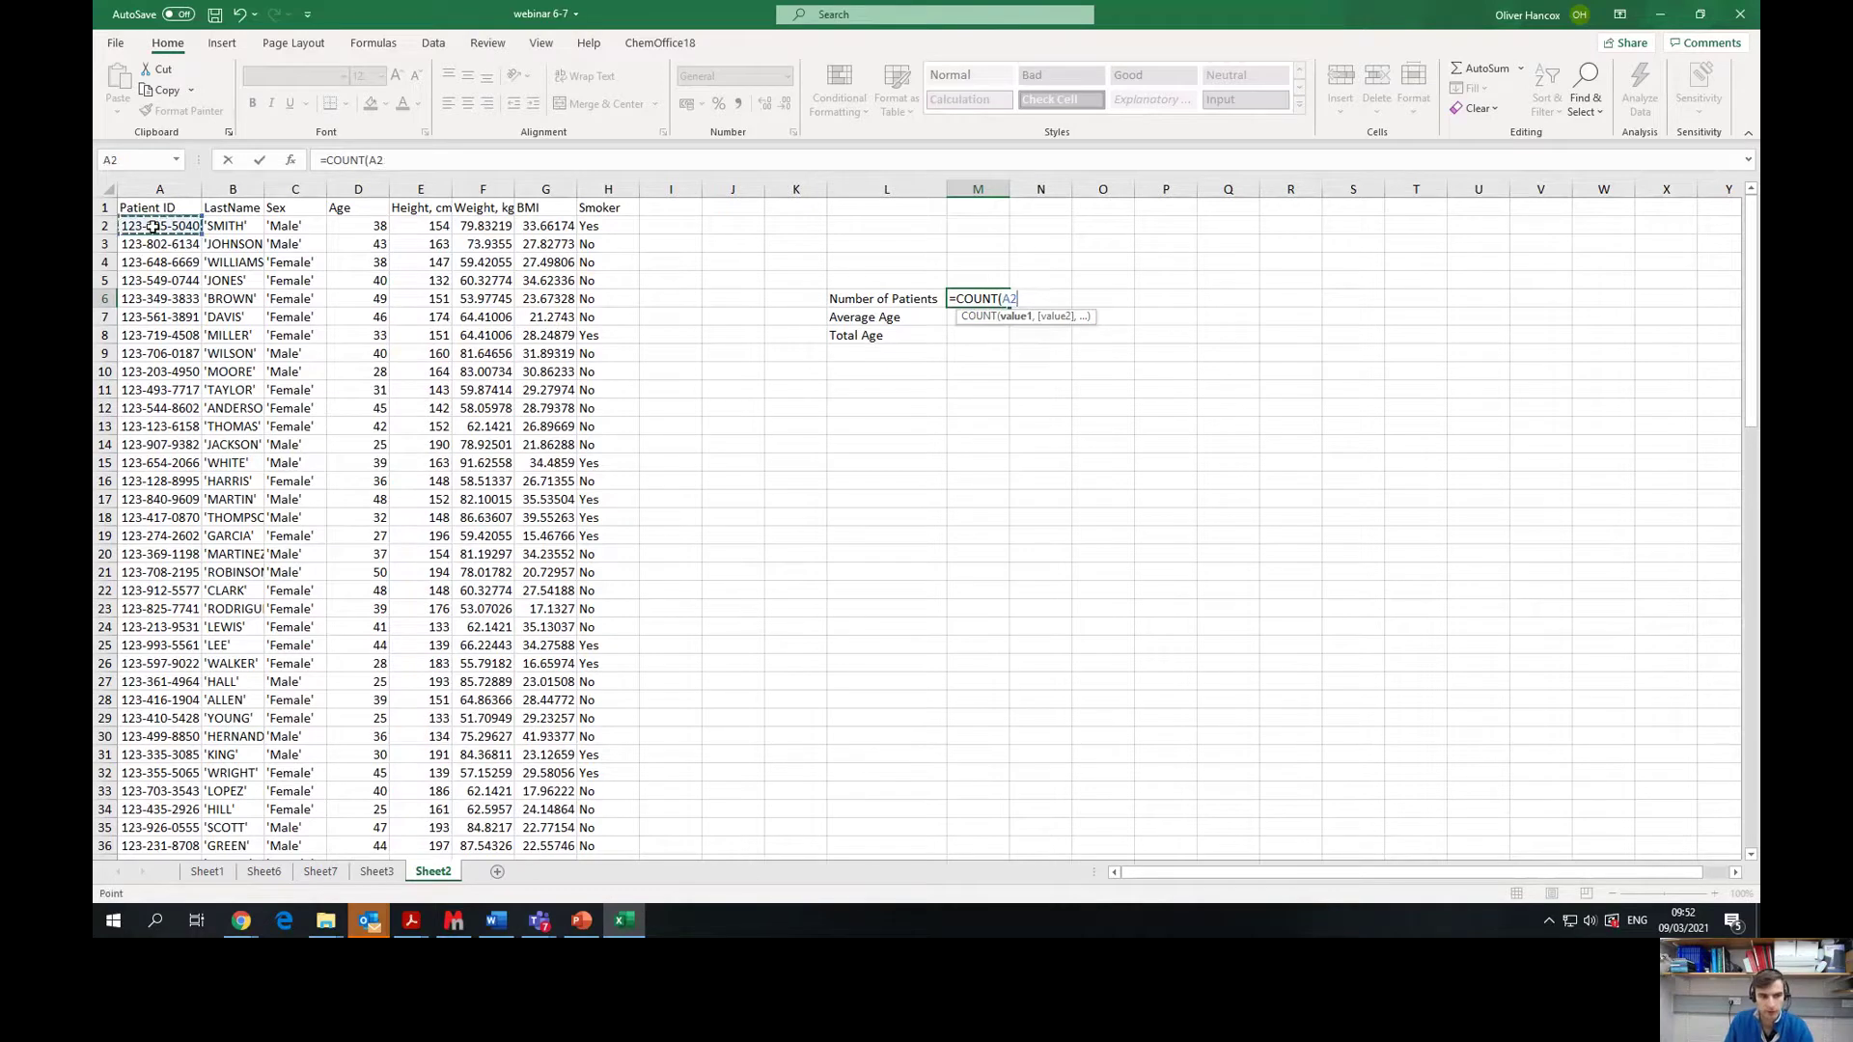
pyautogui.moveTo(154, 226); pyautogui.dragTo(189, 790)
pyautogui.scroll(15, 174, 606)
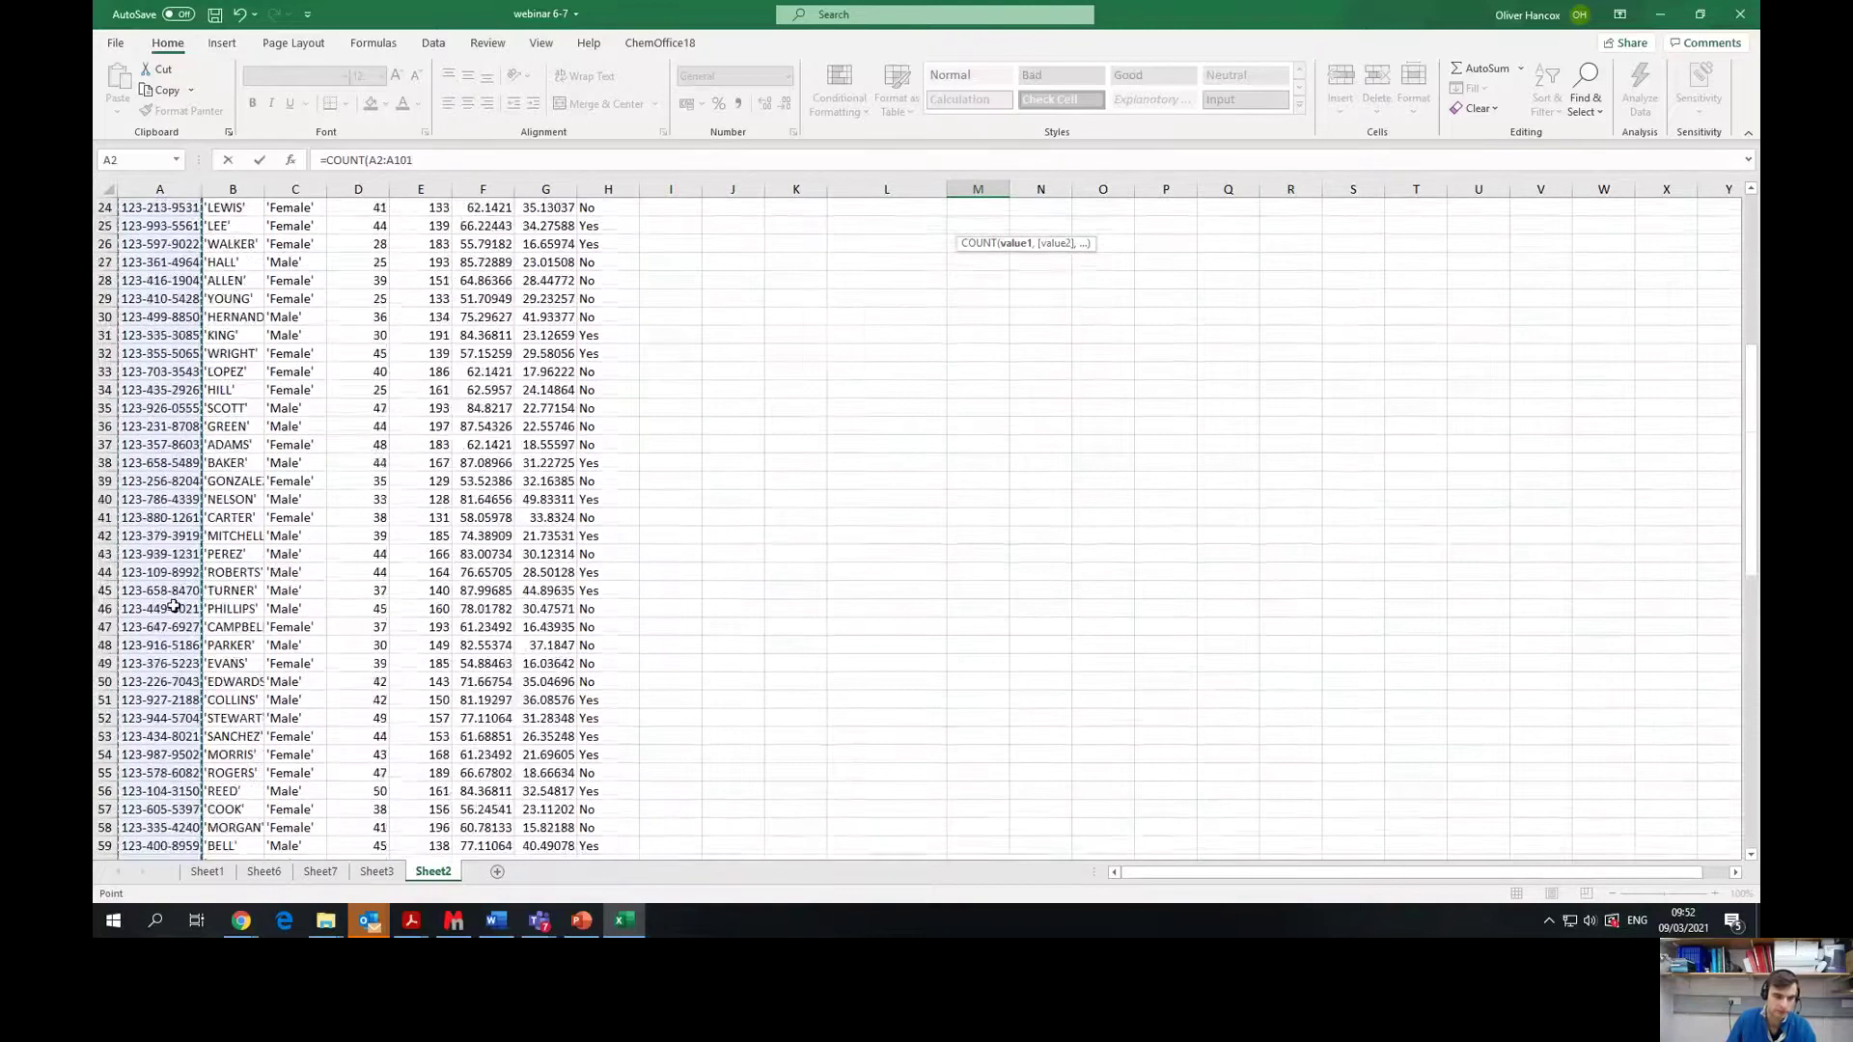
pyautogui.scroll(8, 174, 606)
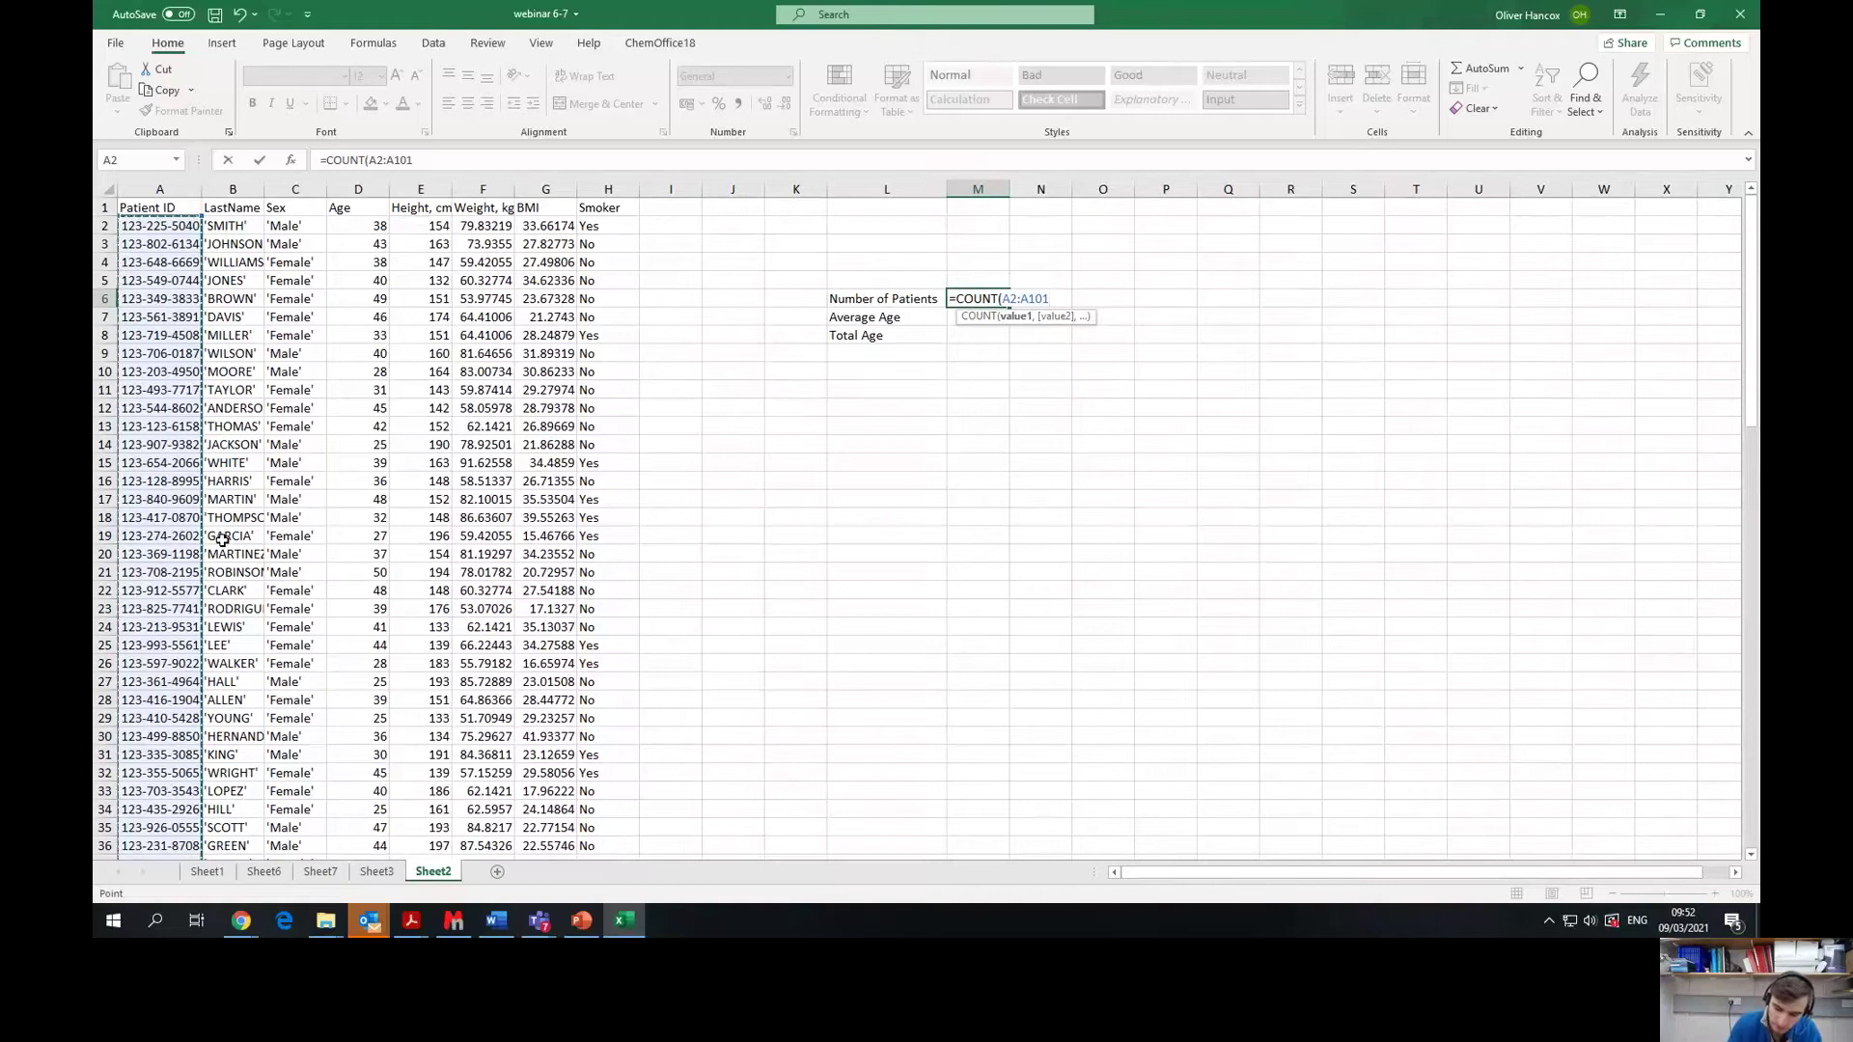
pyautogui.write(')')
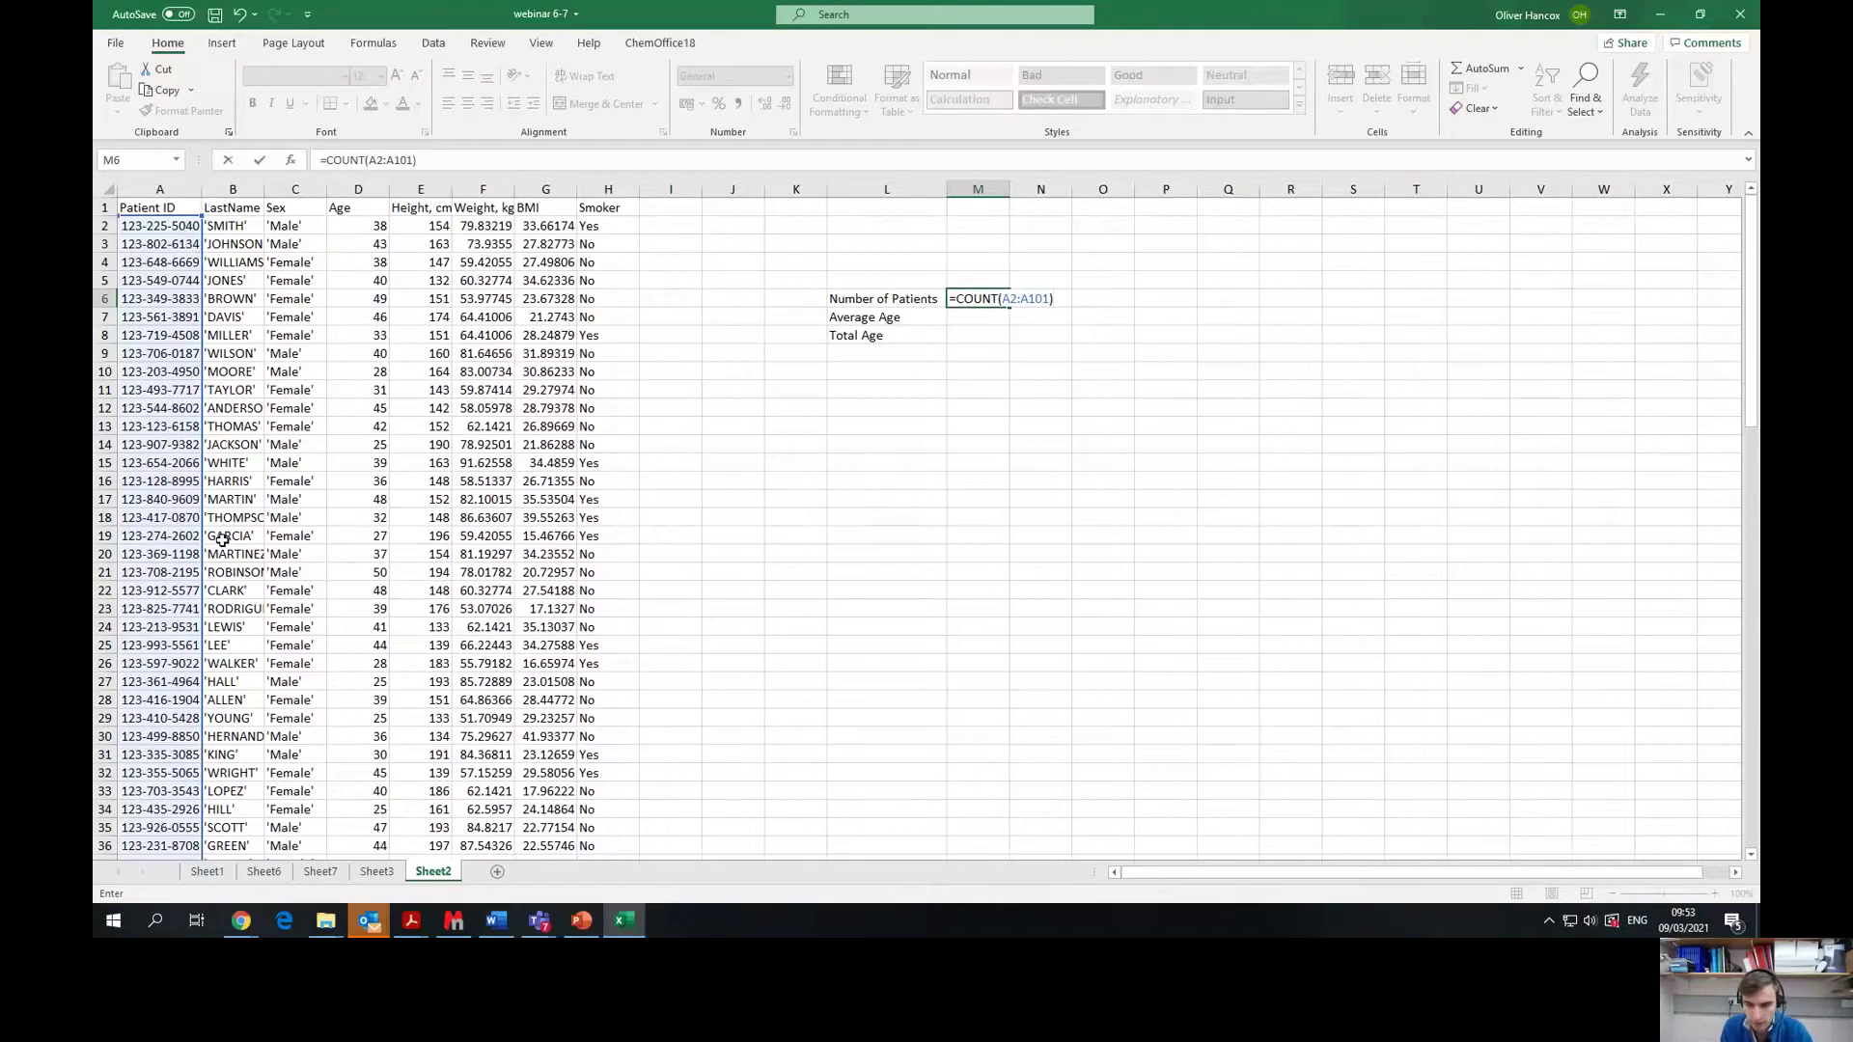
pyautogui.press('Return')
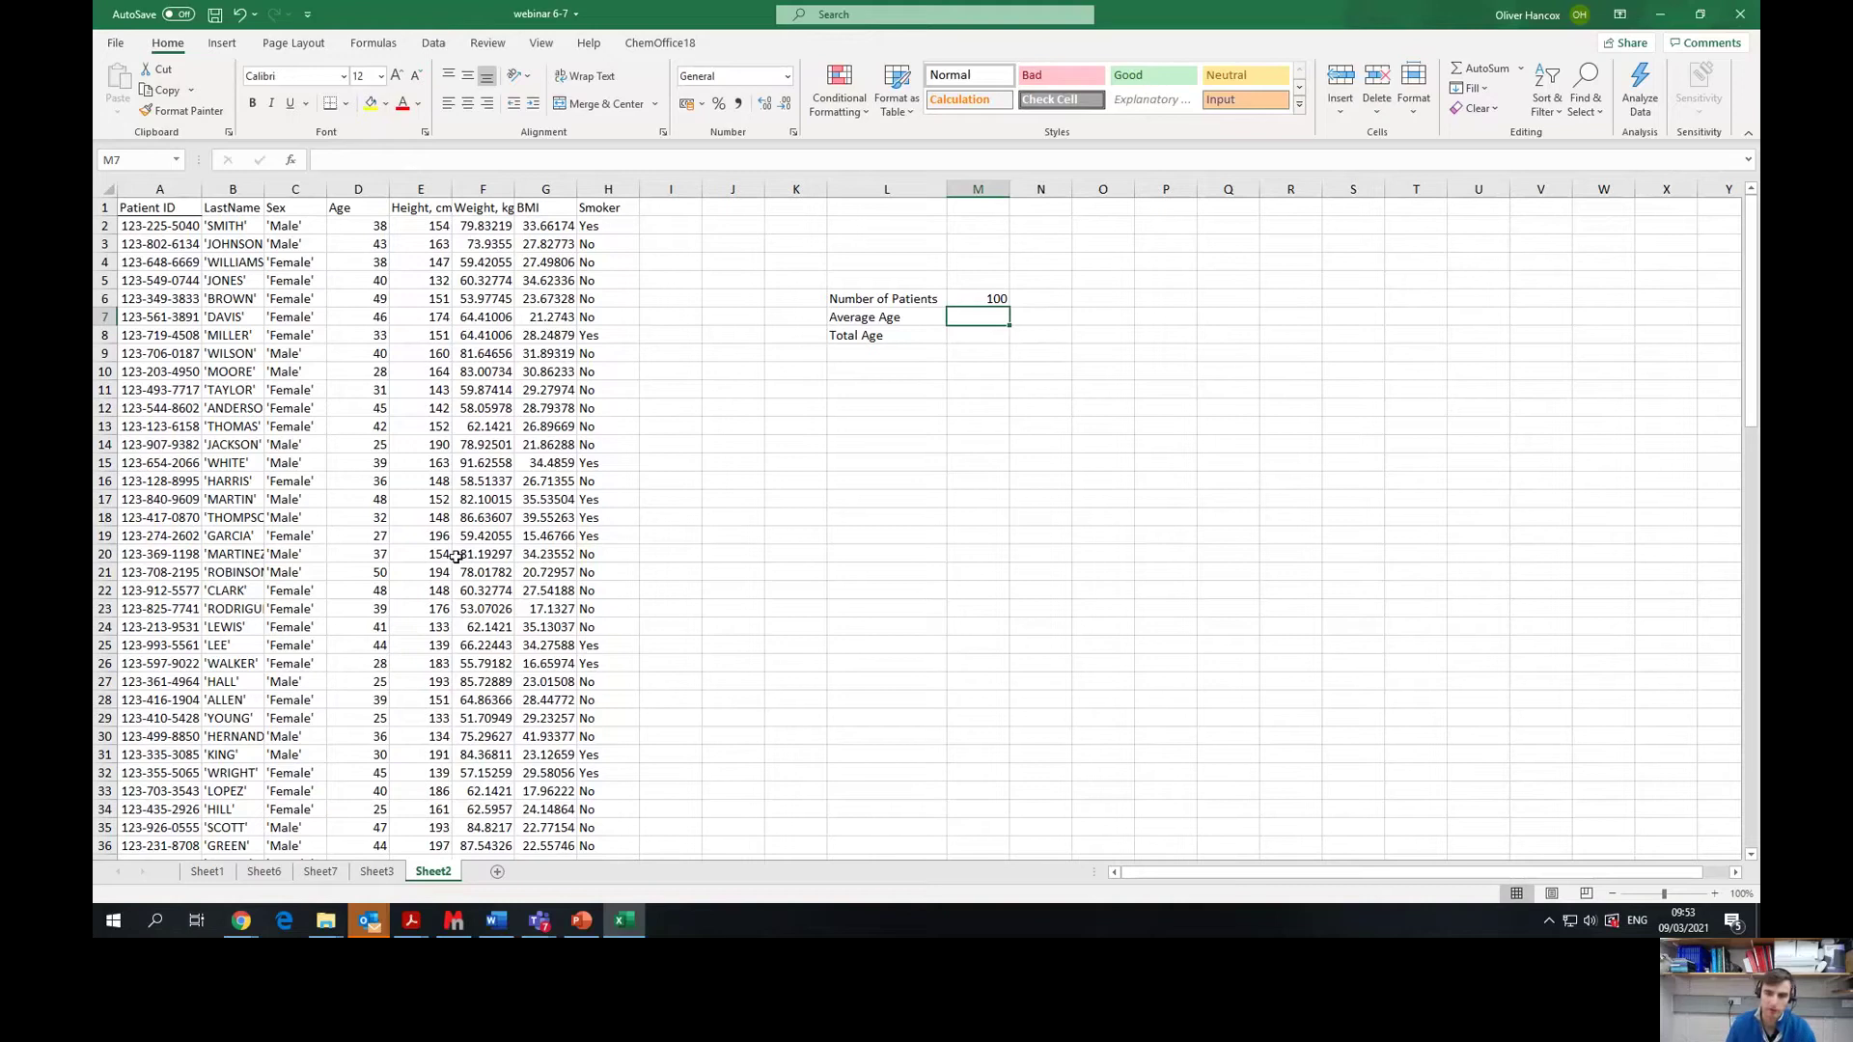
# Step: Enter =AVERAGE(D2:D101) in cell M7 to calculate the Average Age from the Age column
pyautogui.doubleClick(981, 319)
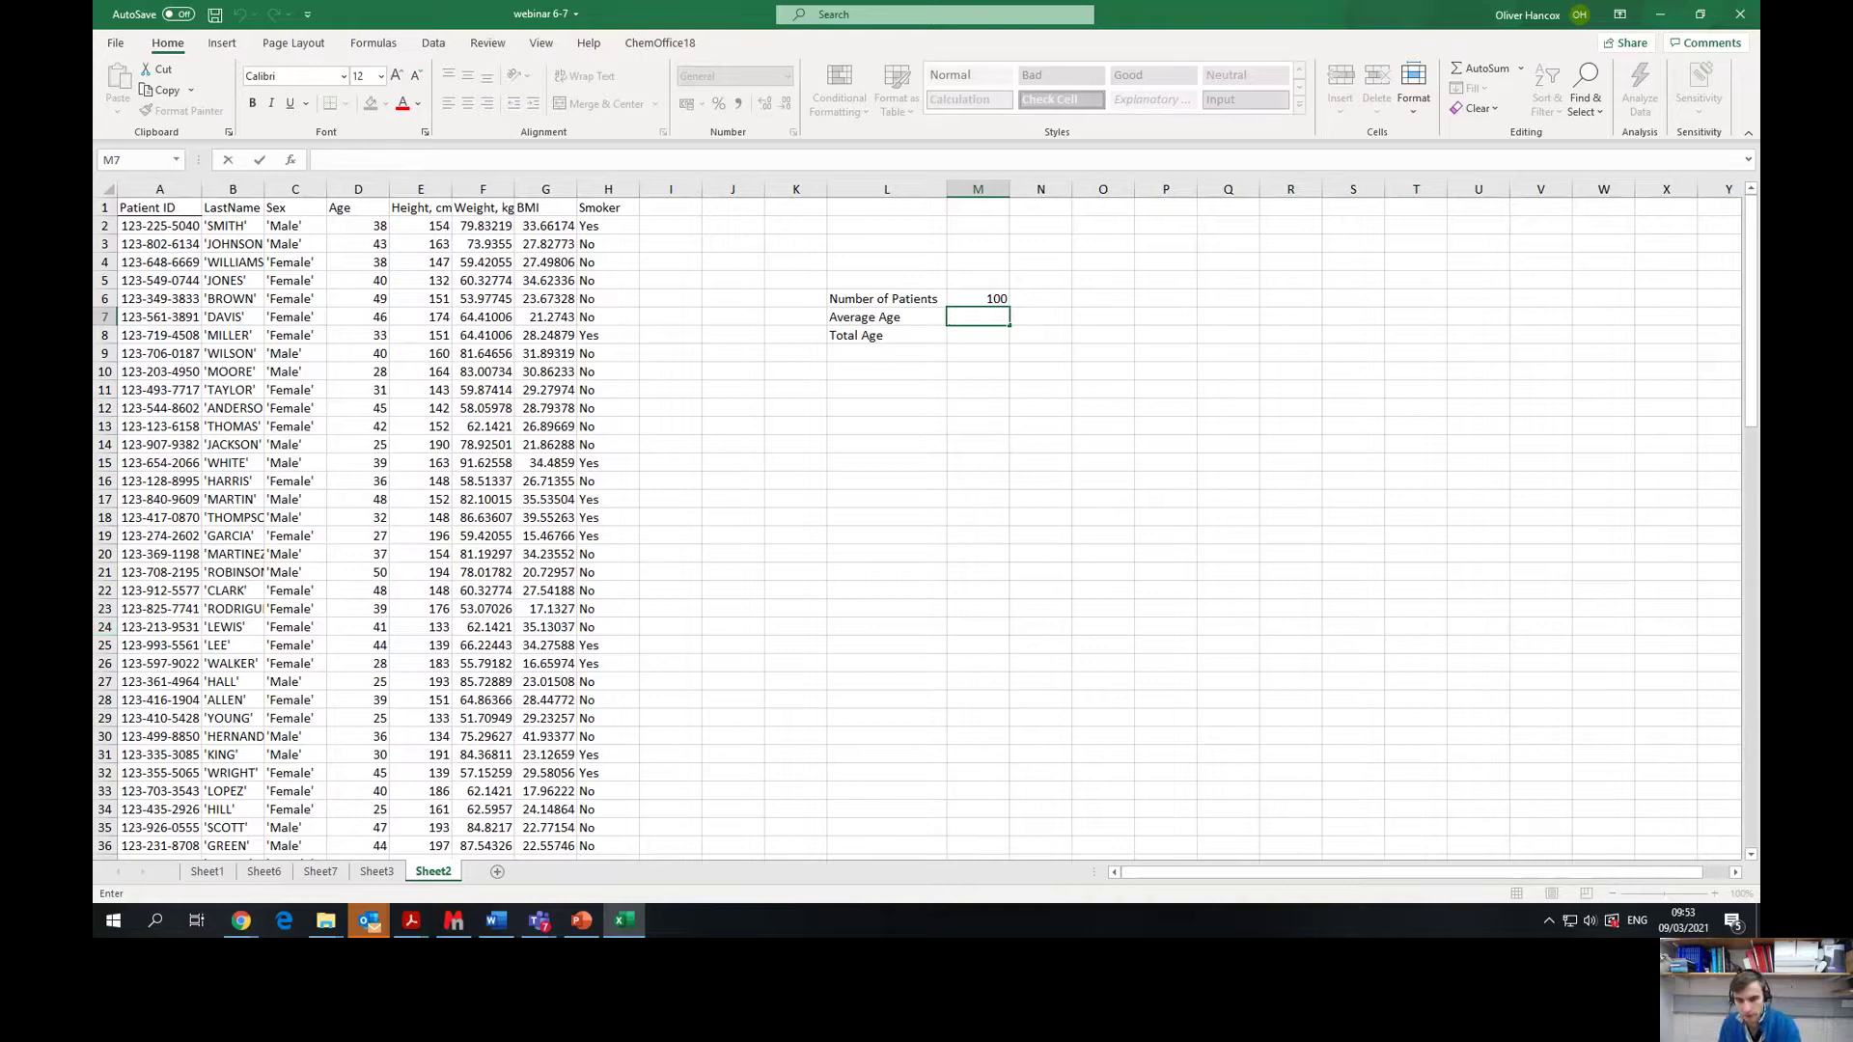
pyautogui.write('=')
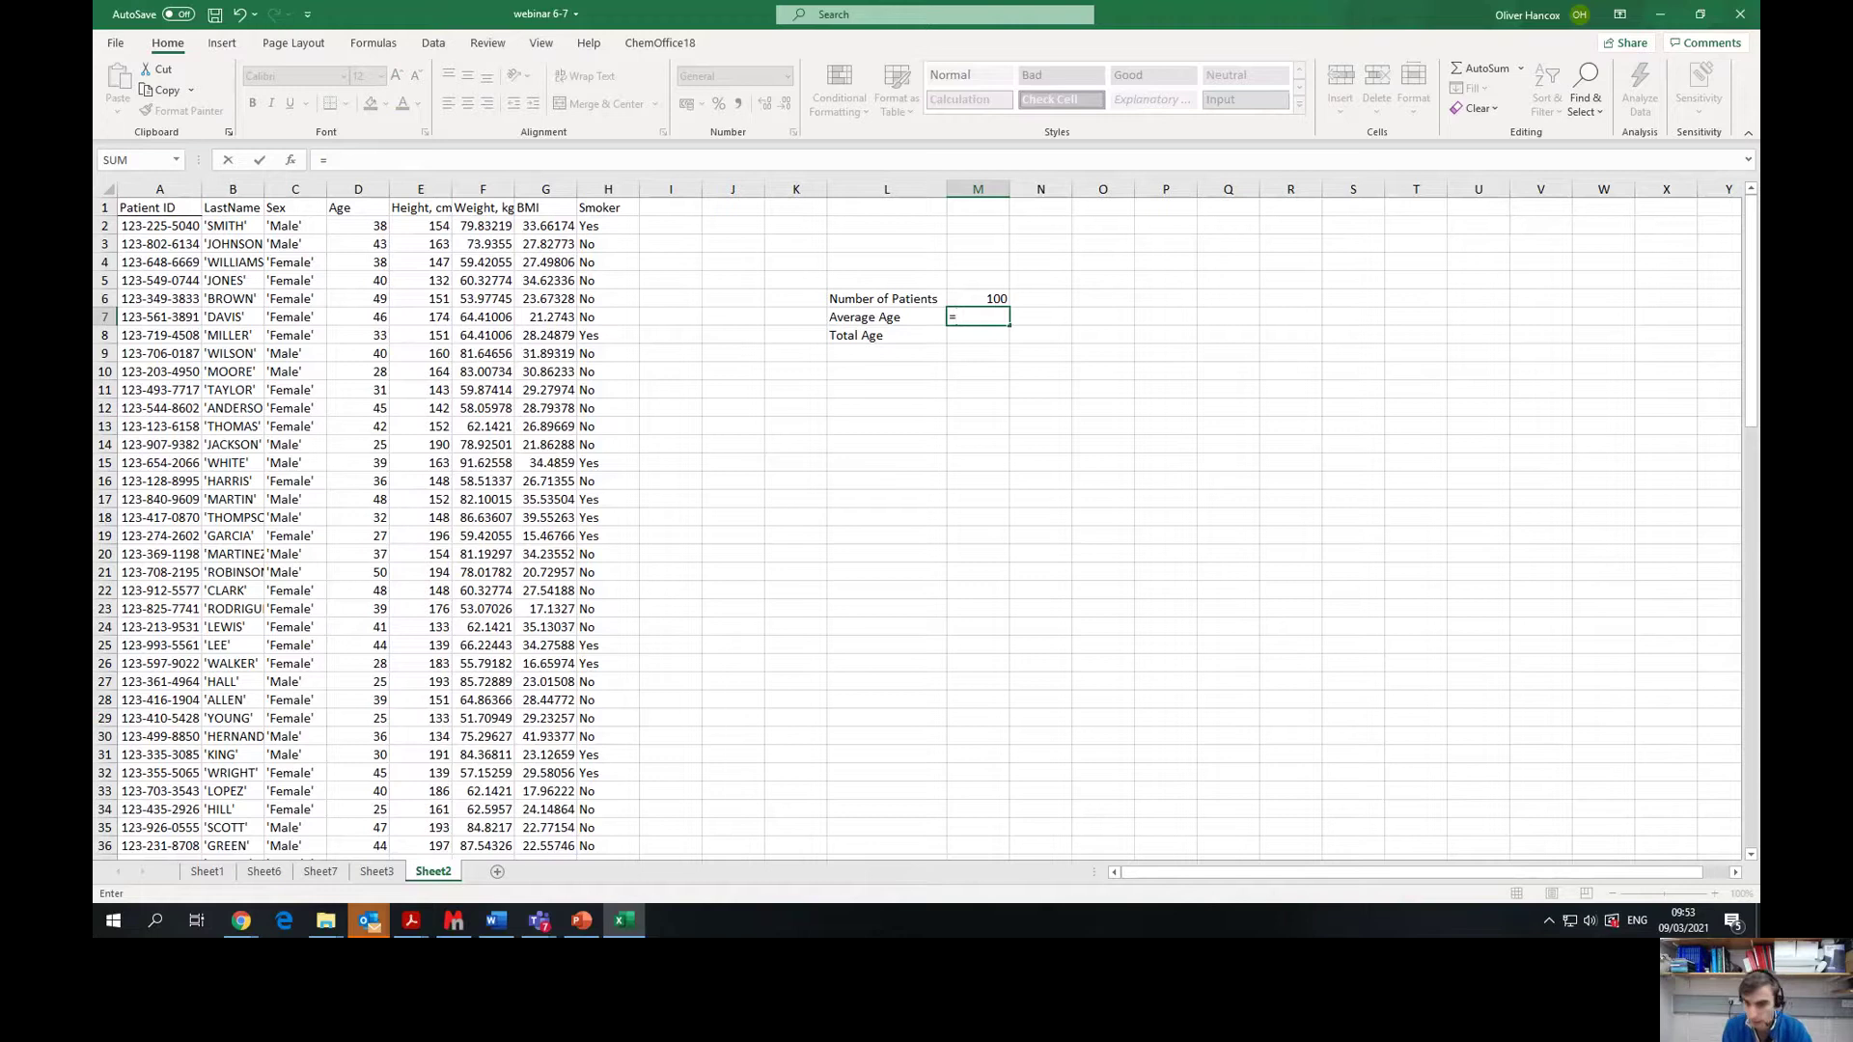
pyautogui.write('aver')
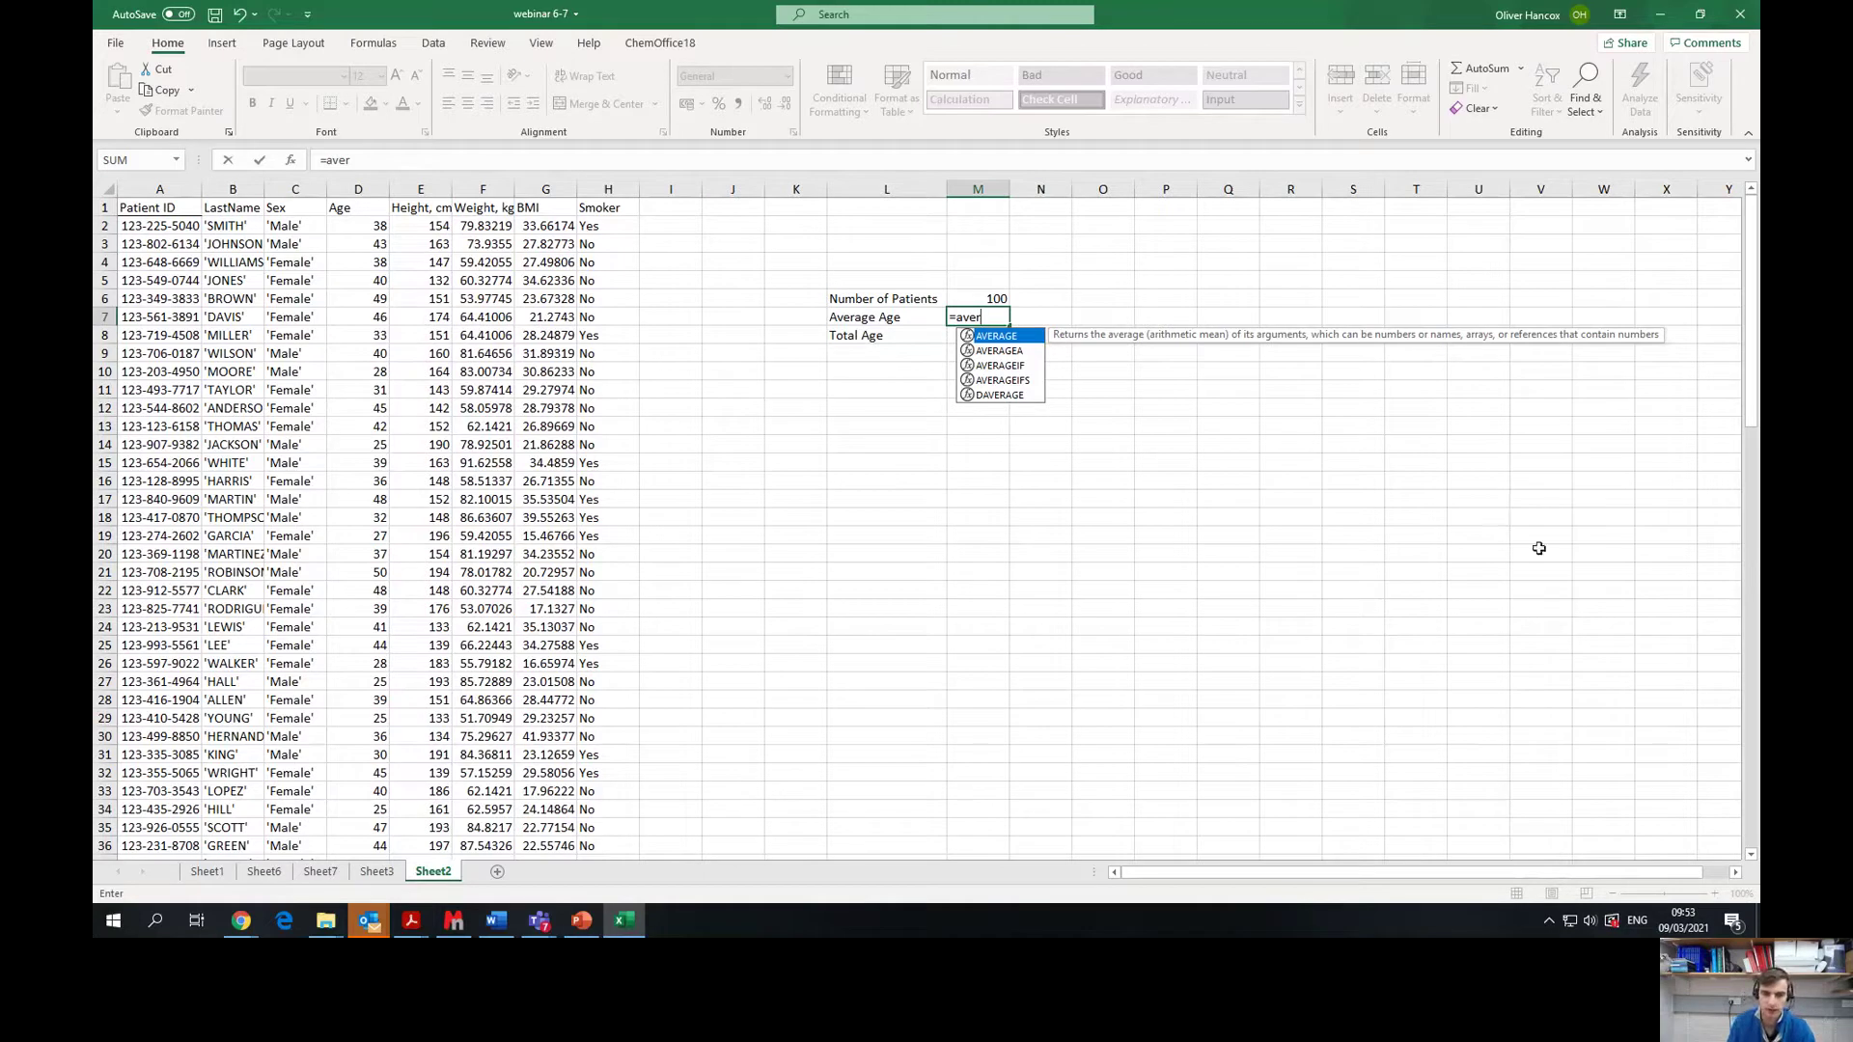
pyautogui.doubleClick(990, 338)
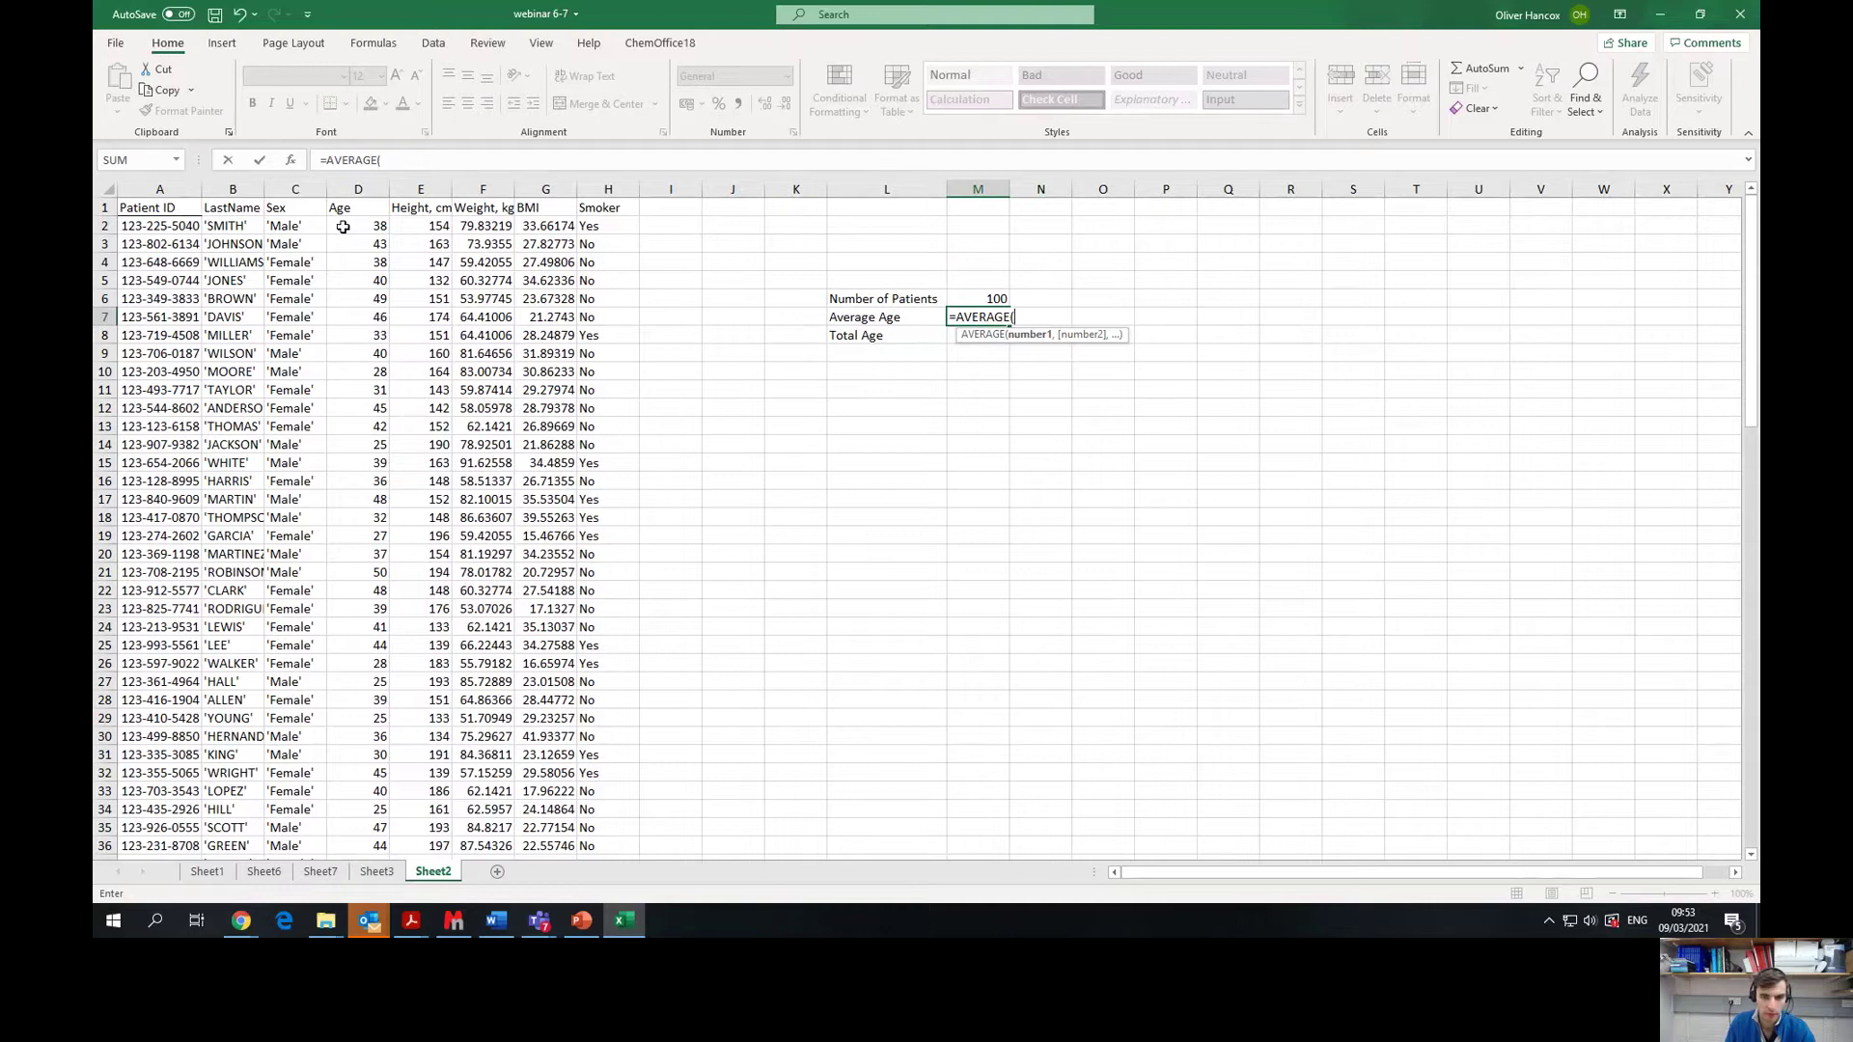
pyautogui.moveTo(343, 226); pyautogui.dragTo(367, 828)
pyautogui.scroll(20, 367, 695)
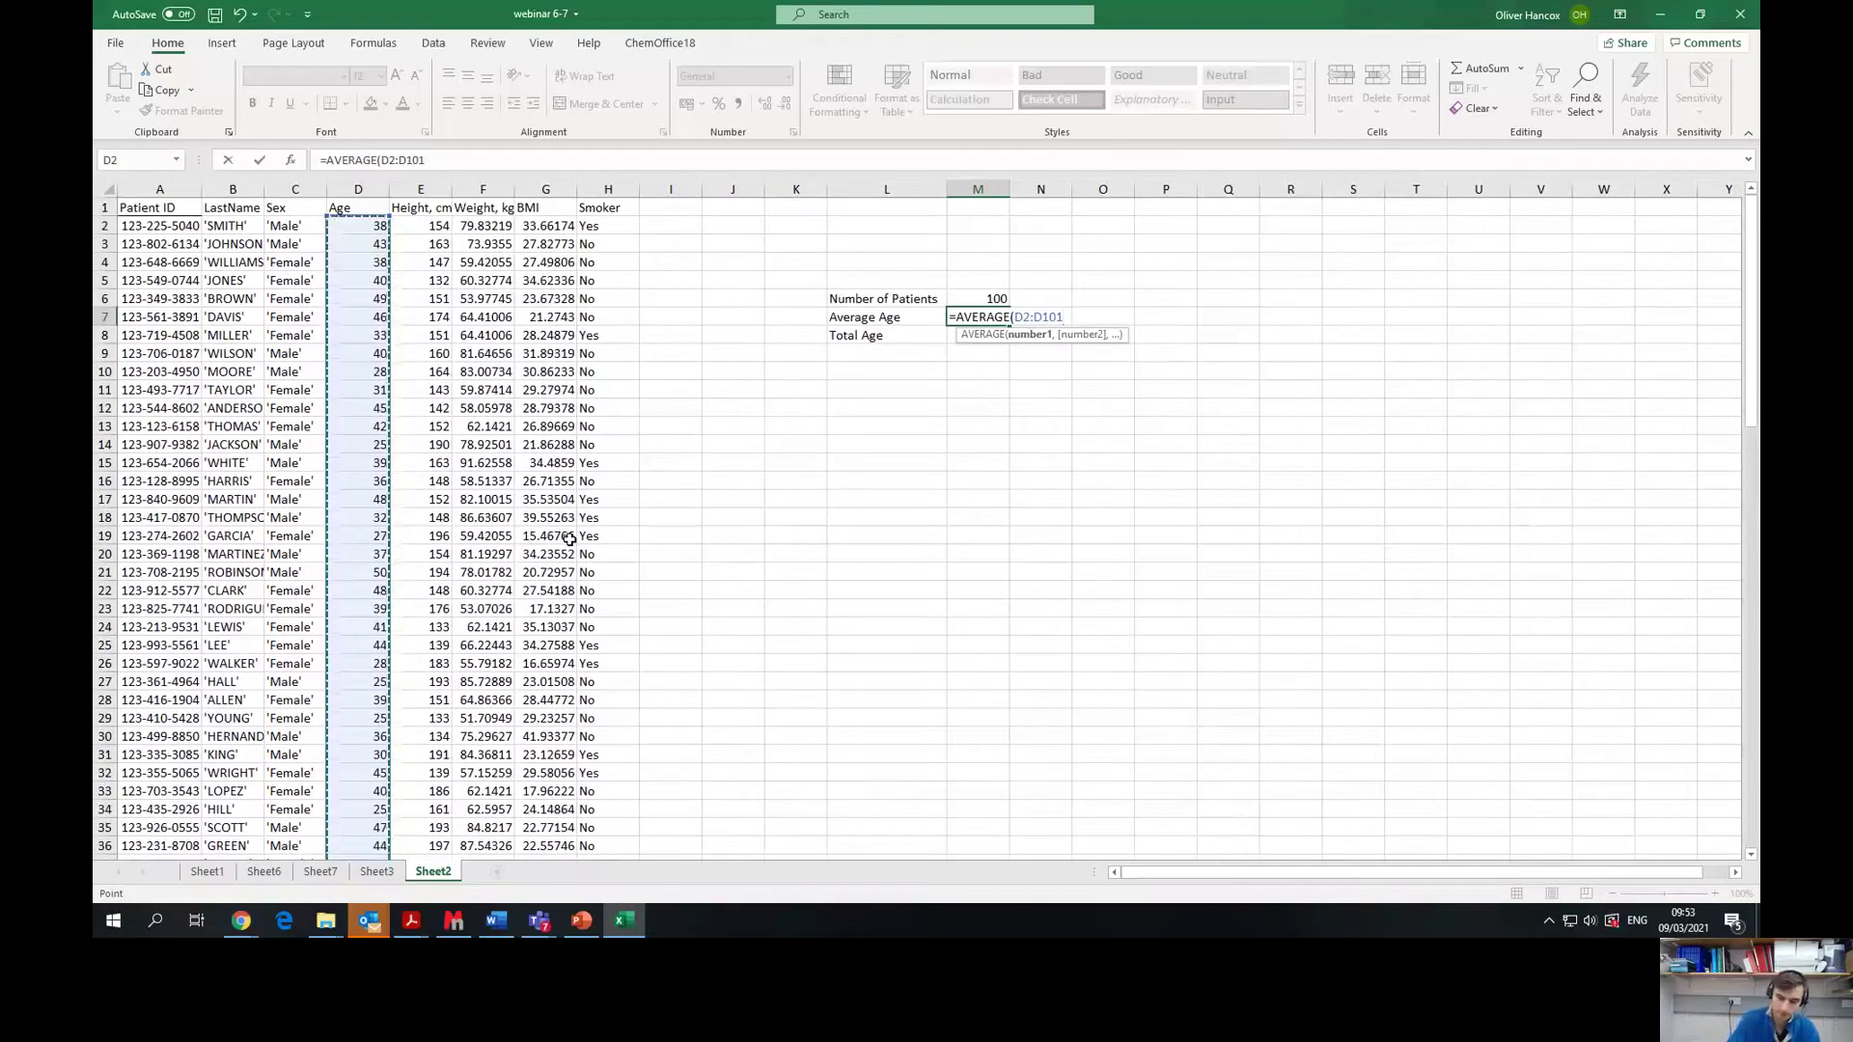
pyautogui.write(')')
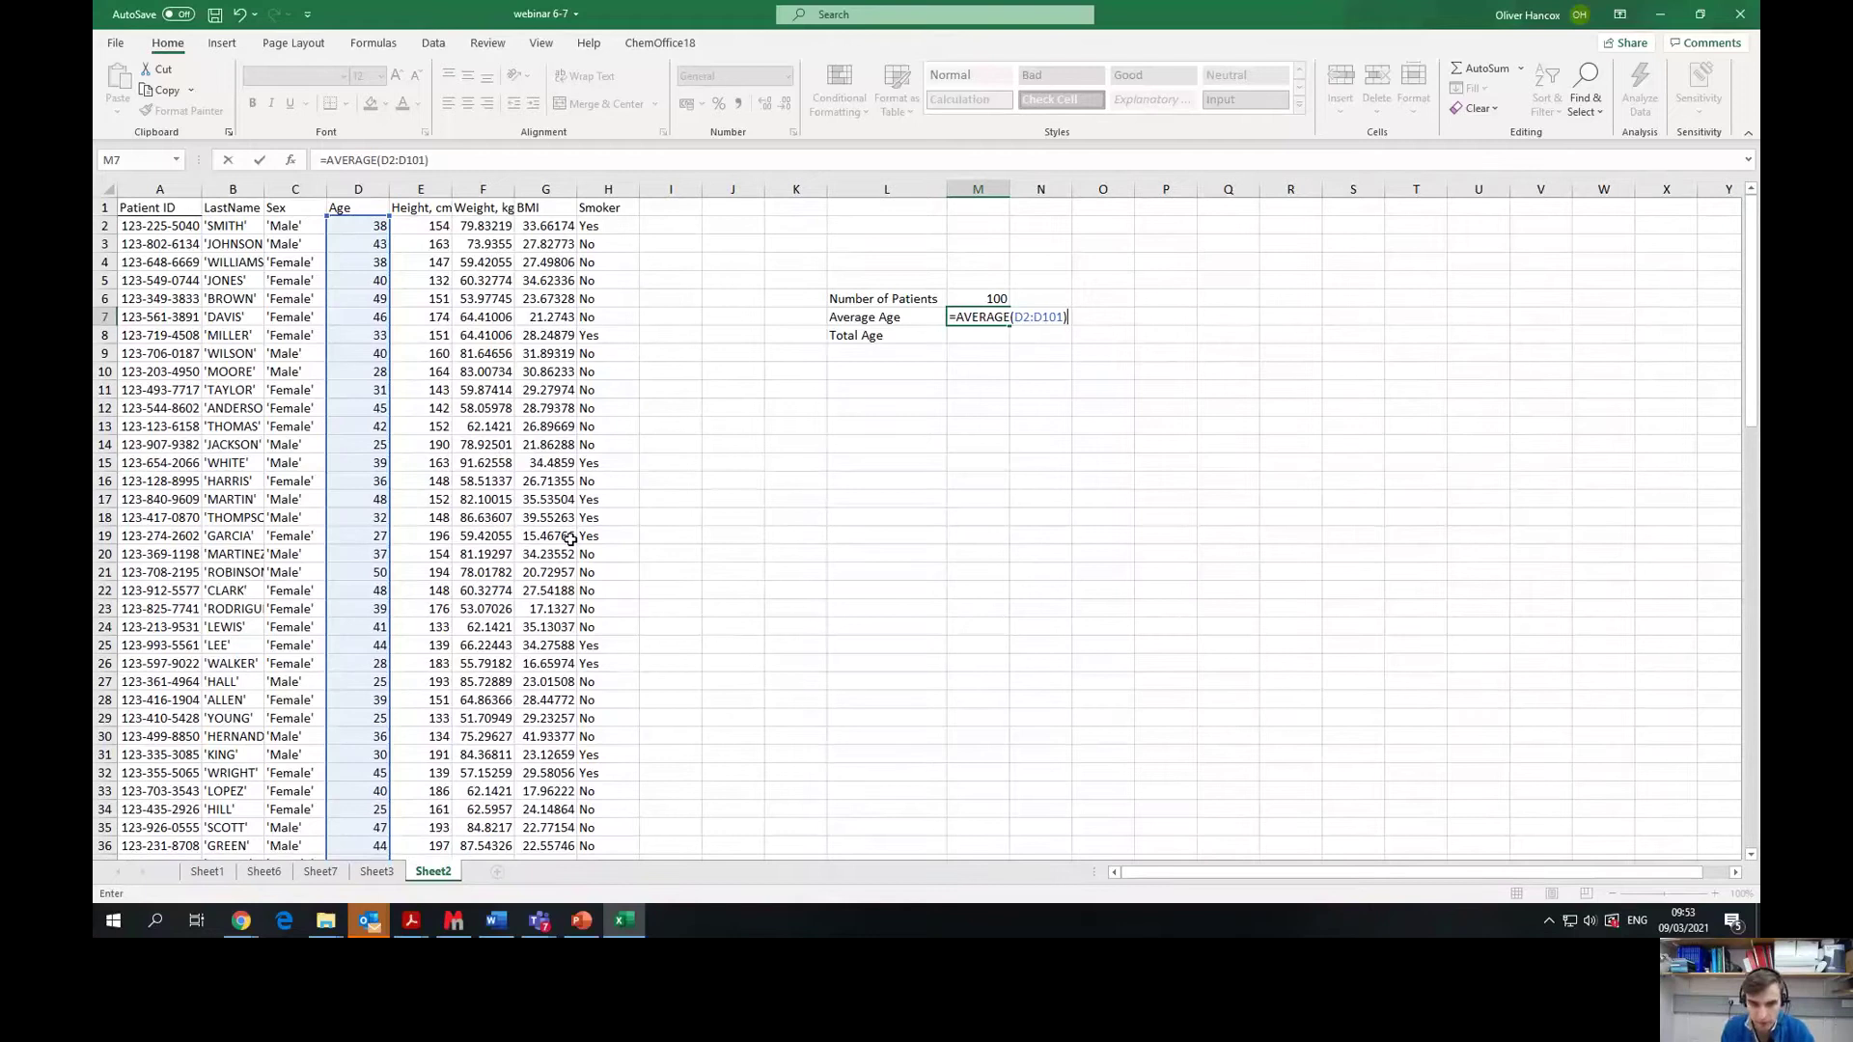
pyautogui.press('Return')
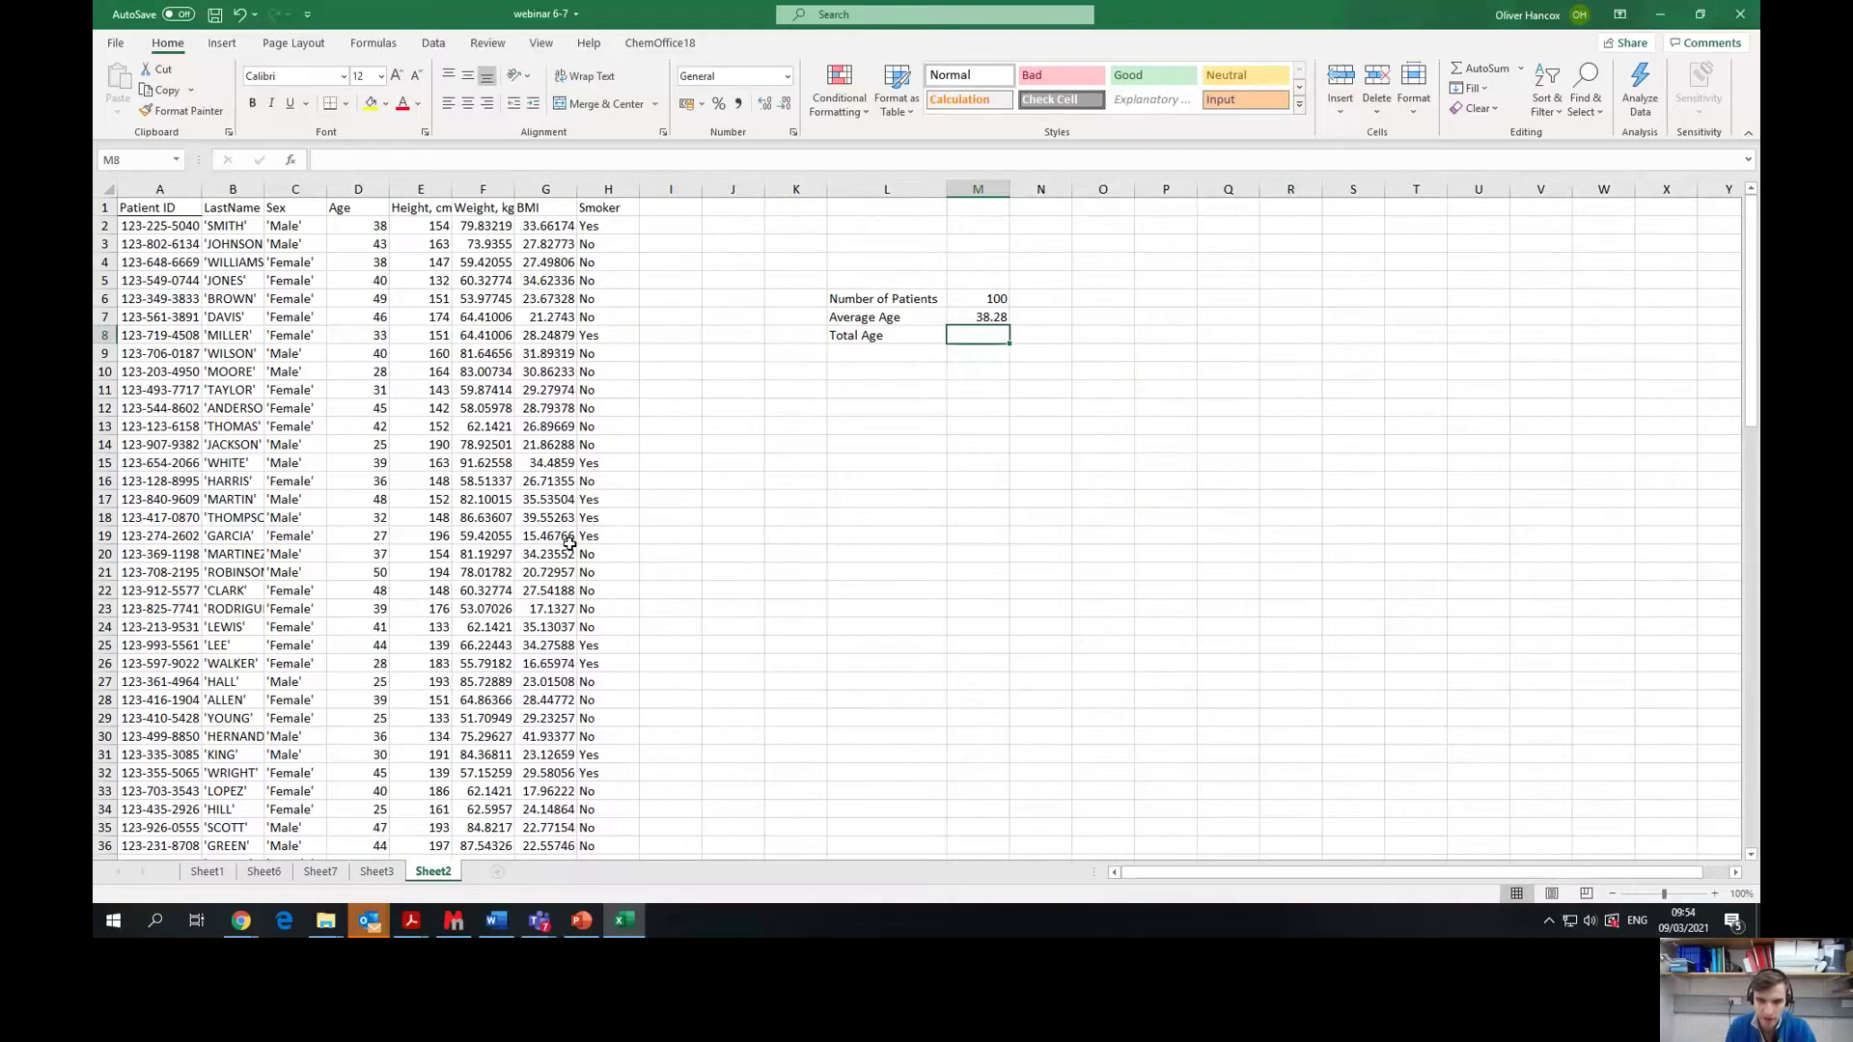
# Step: Format the Average Age value in cell M7 to show no decimal places
pyautogui.click(979, 310)
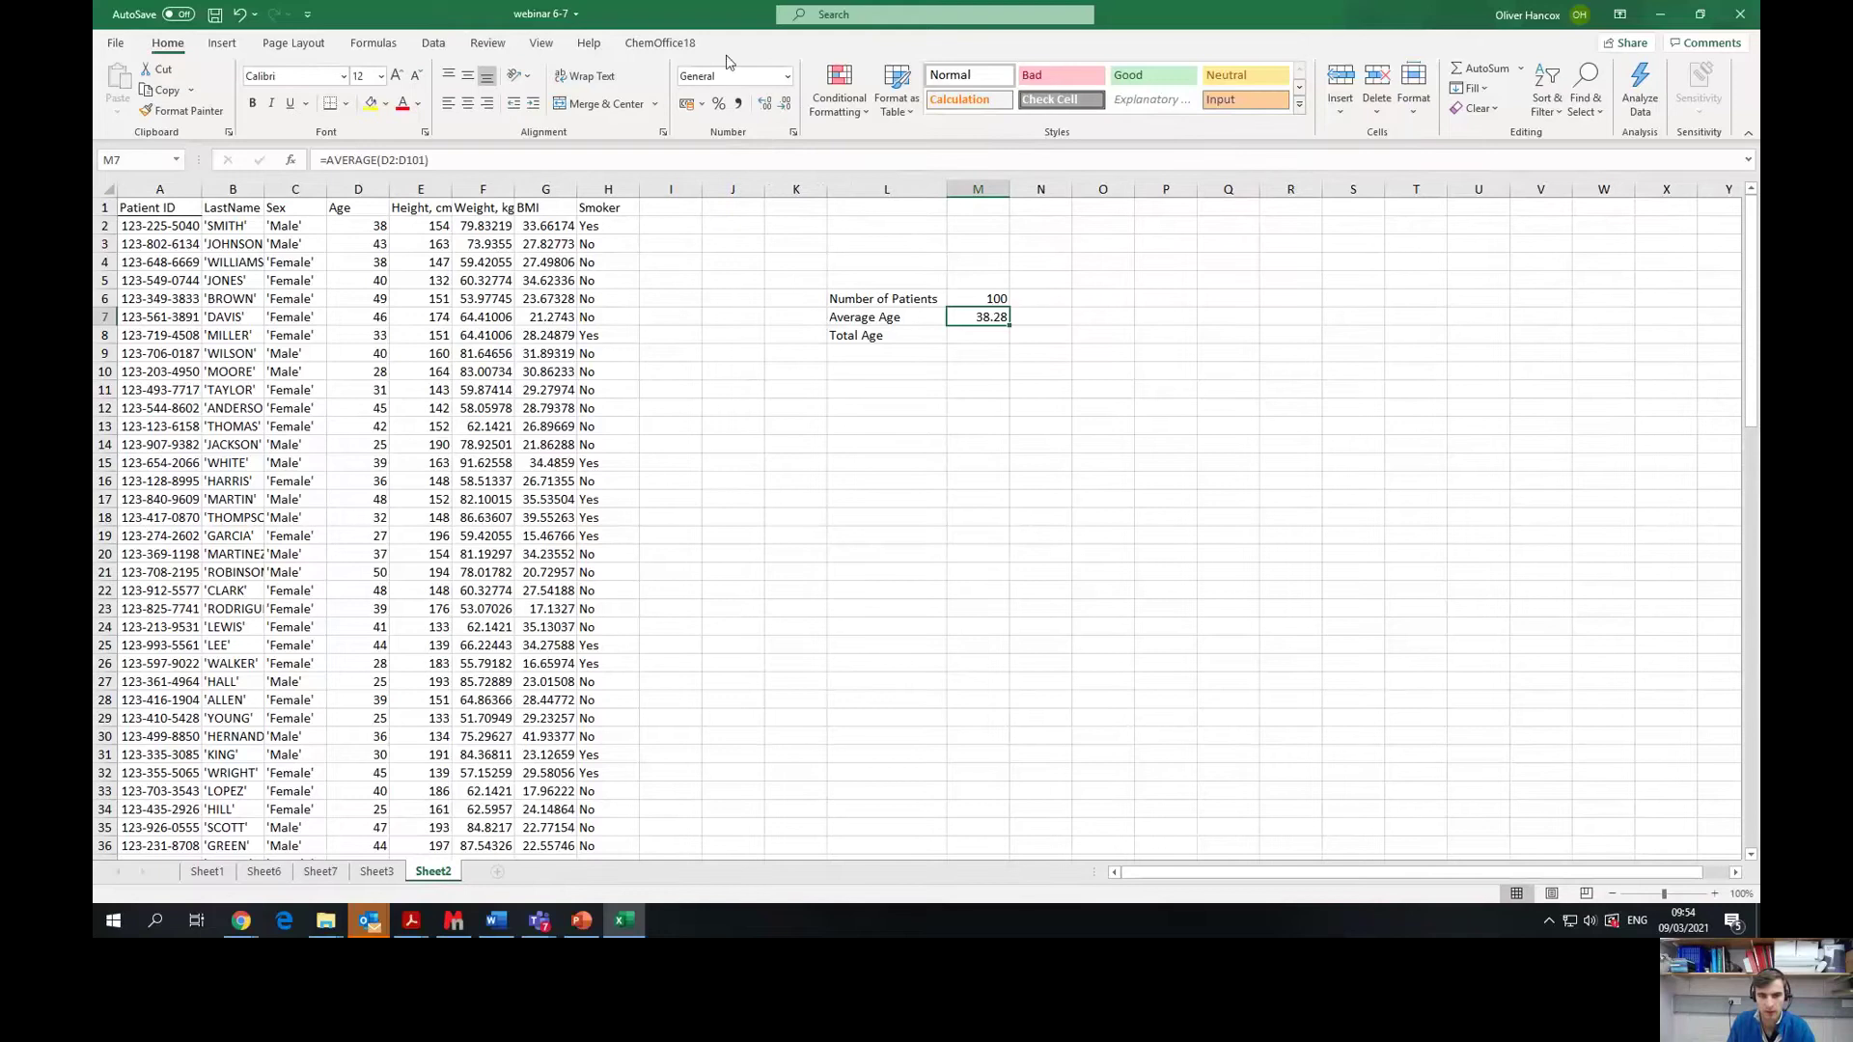
pyautogui.click(784, 104)
pyautogui.click(787, 108)
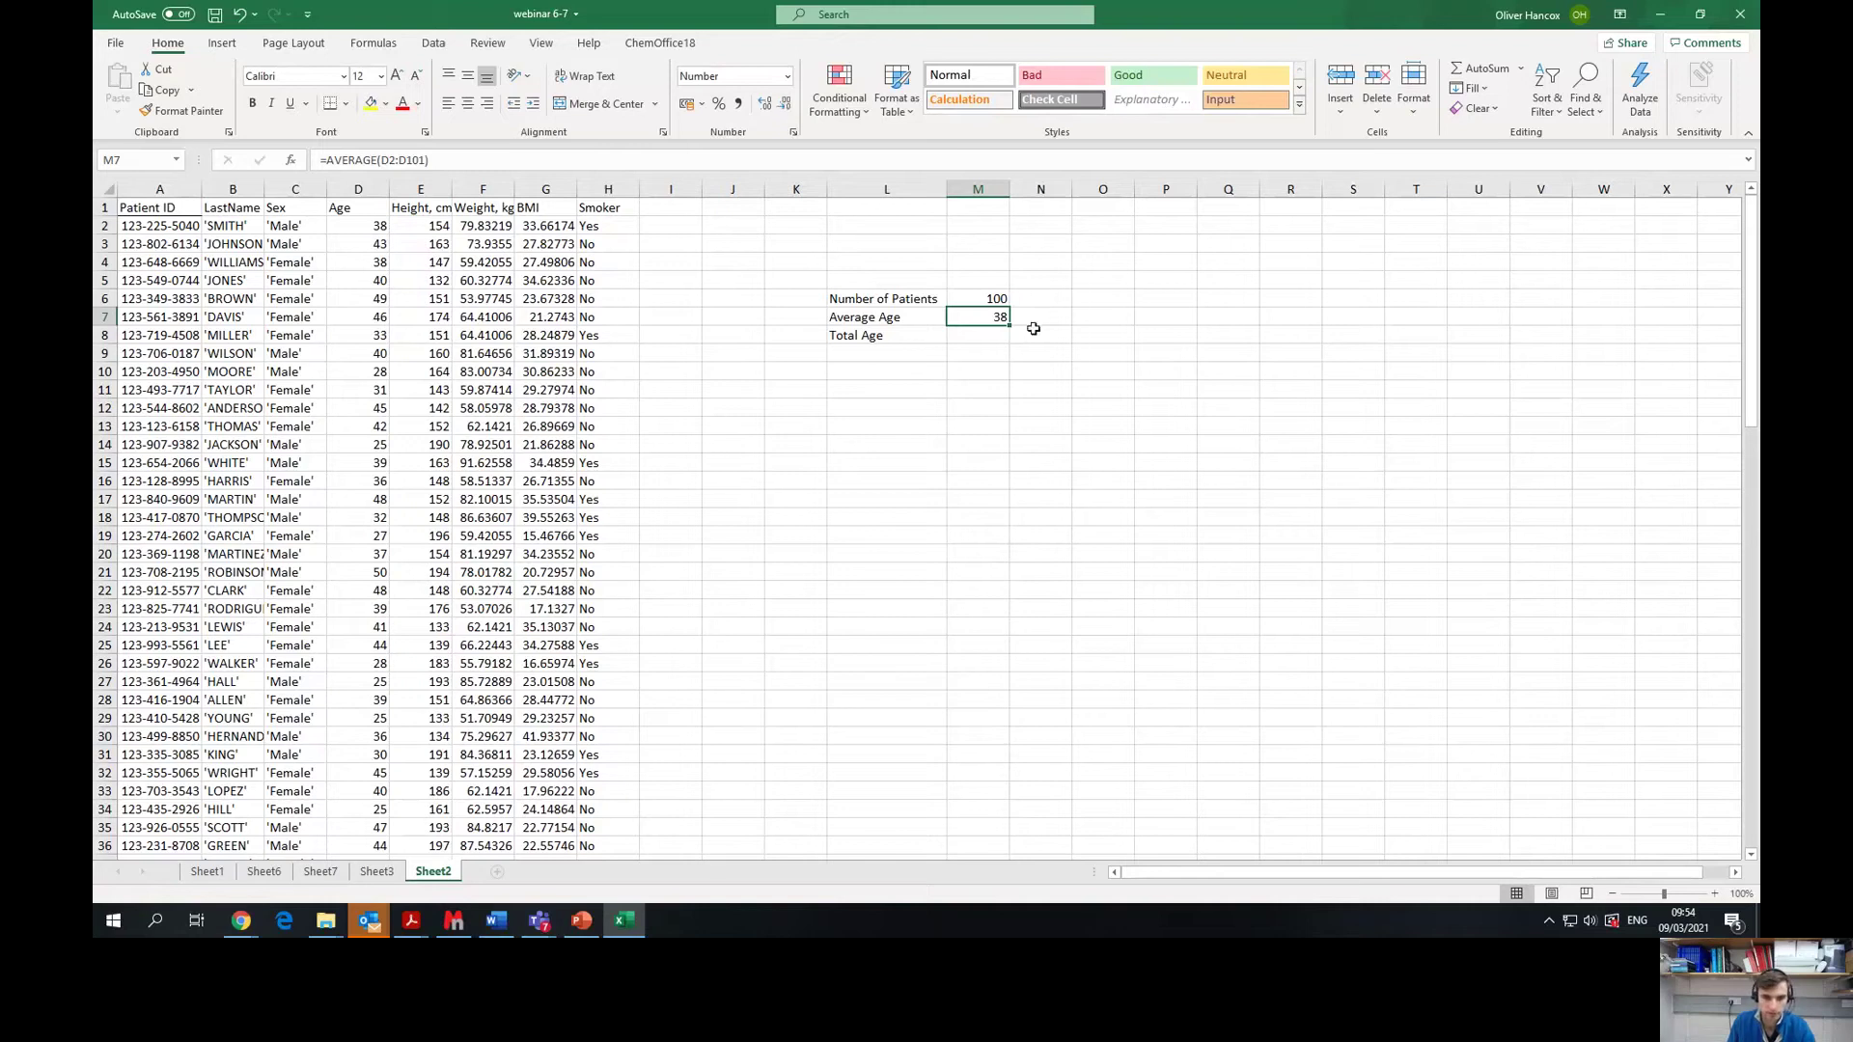
# Step: Enter =SUM(D2:D101) in cell M8 to calculate the Total Age of all patients
pyautogui.click(979, 336)
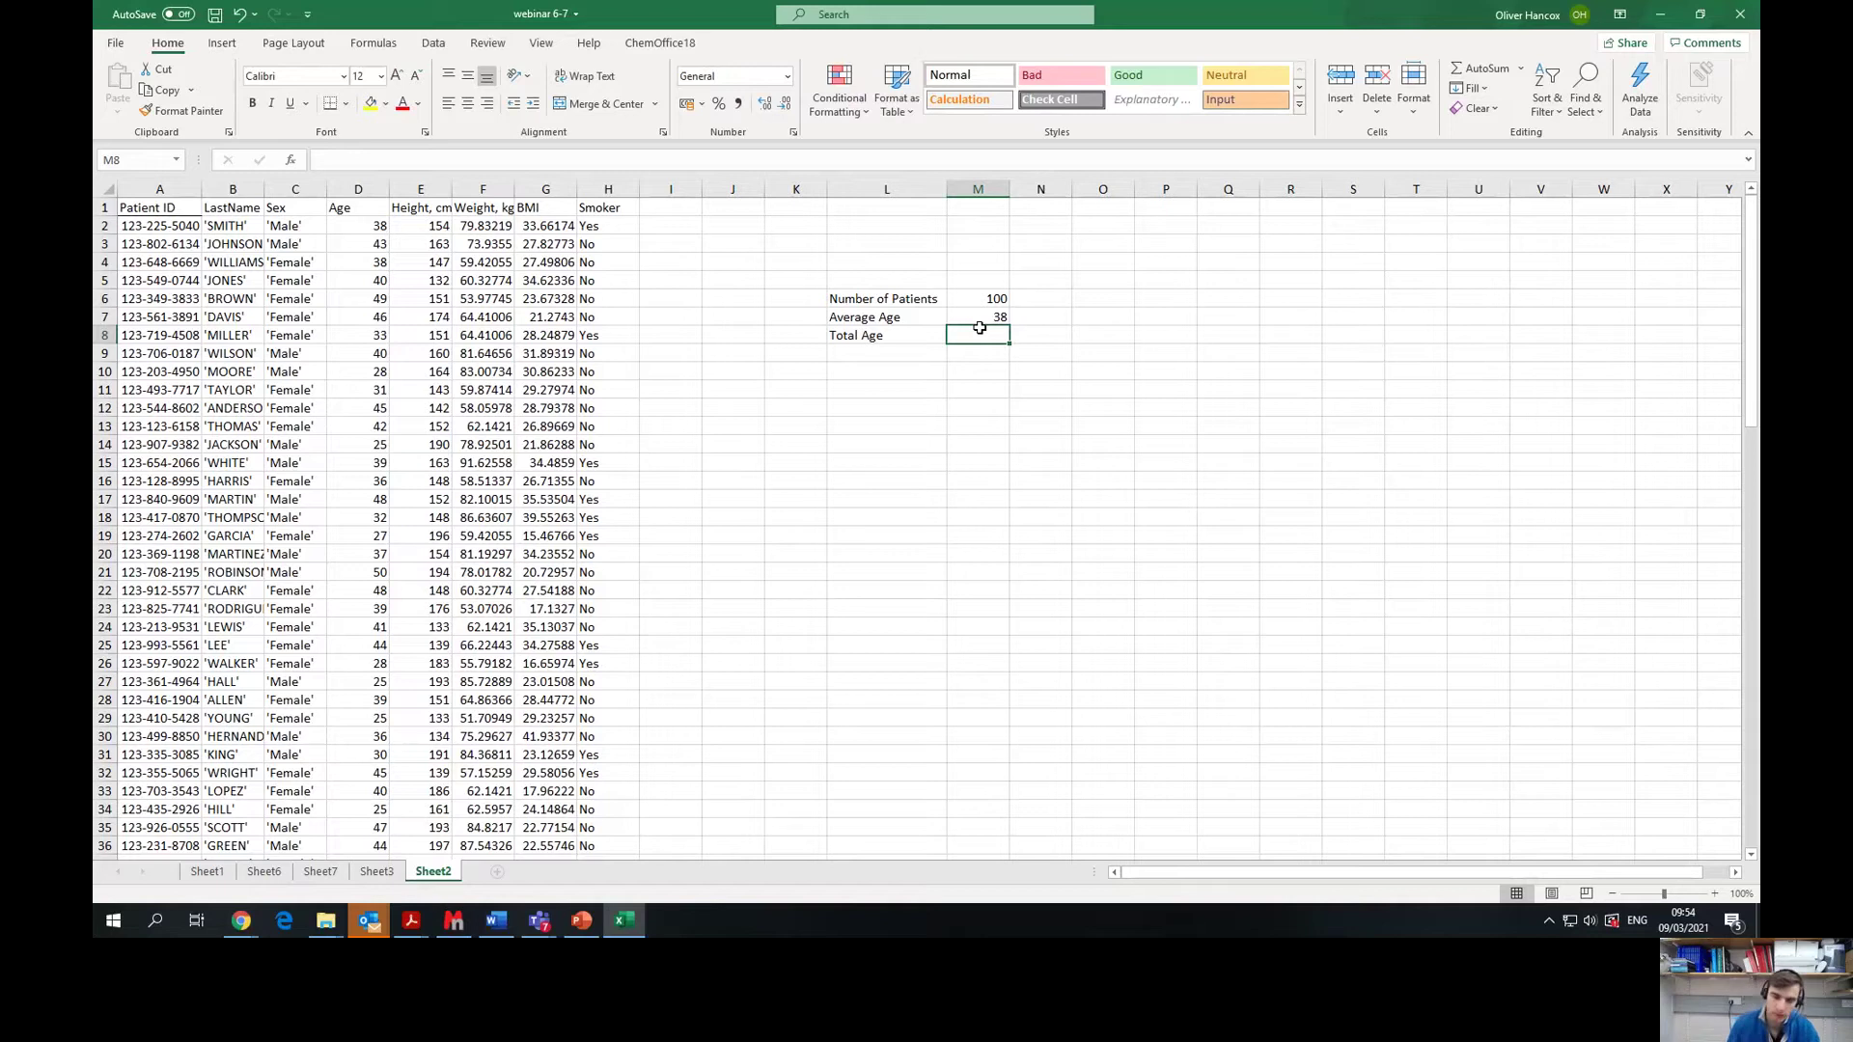
pyautogui.write('=')
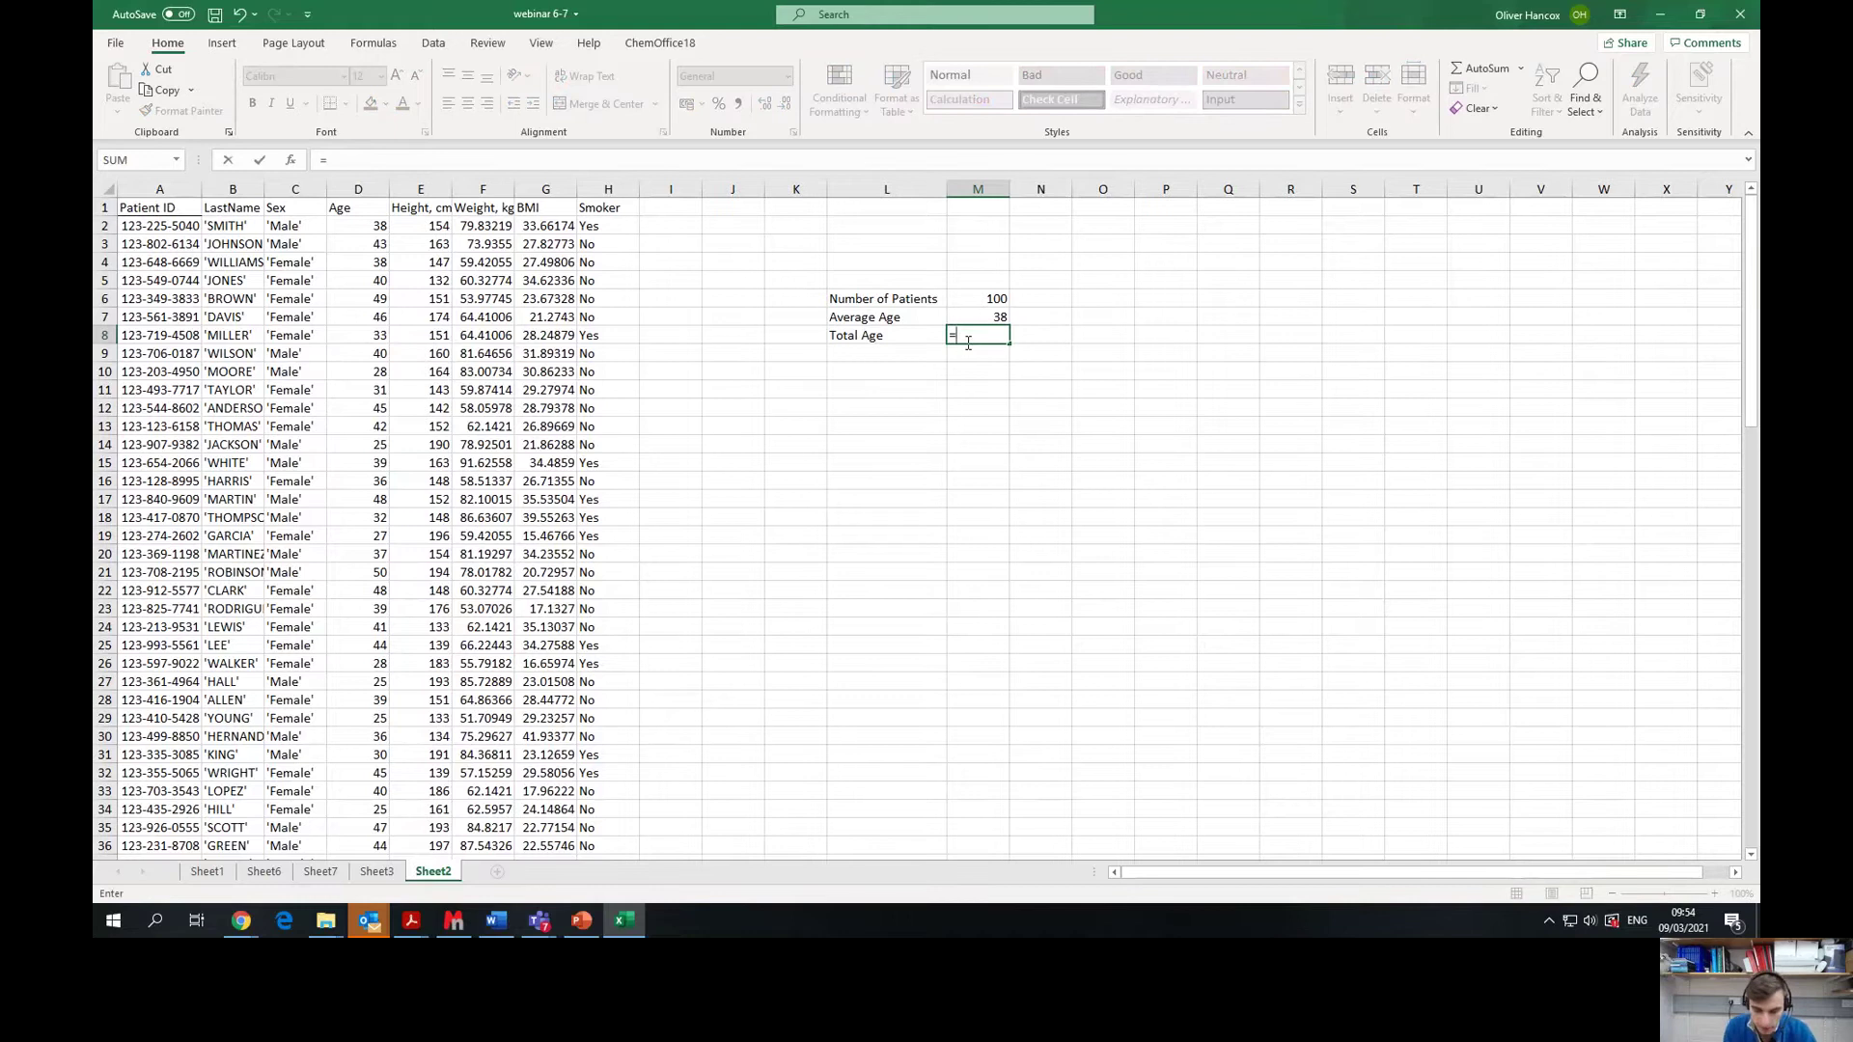
pyautogui.write('sum')
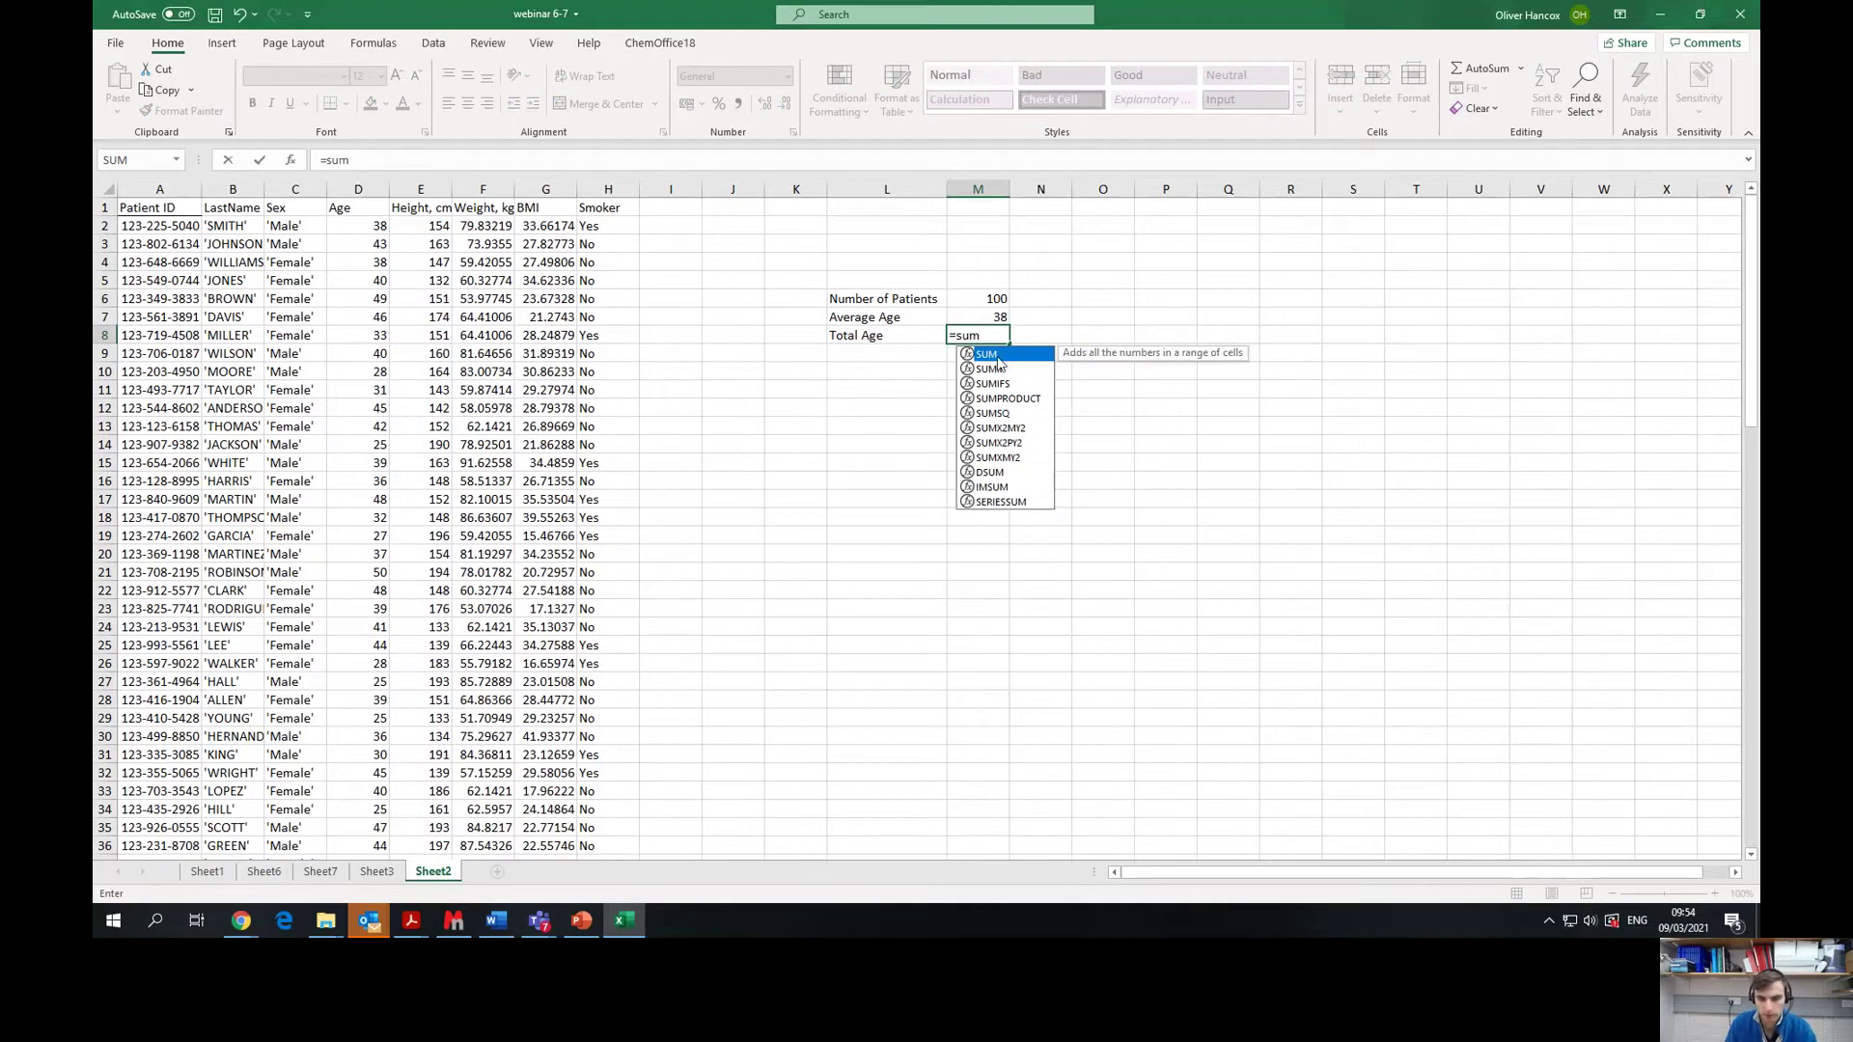
pyautogui.doubleClick(993, 356)
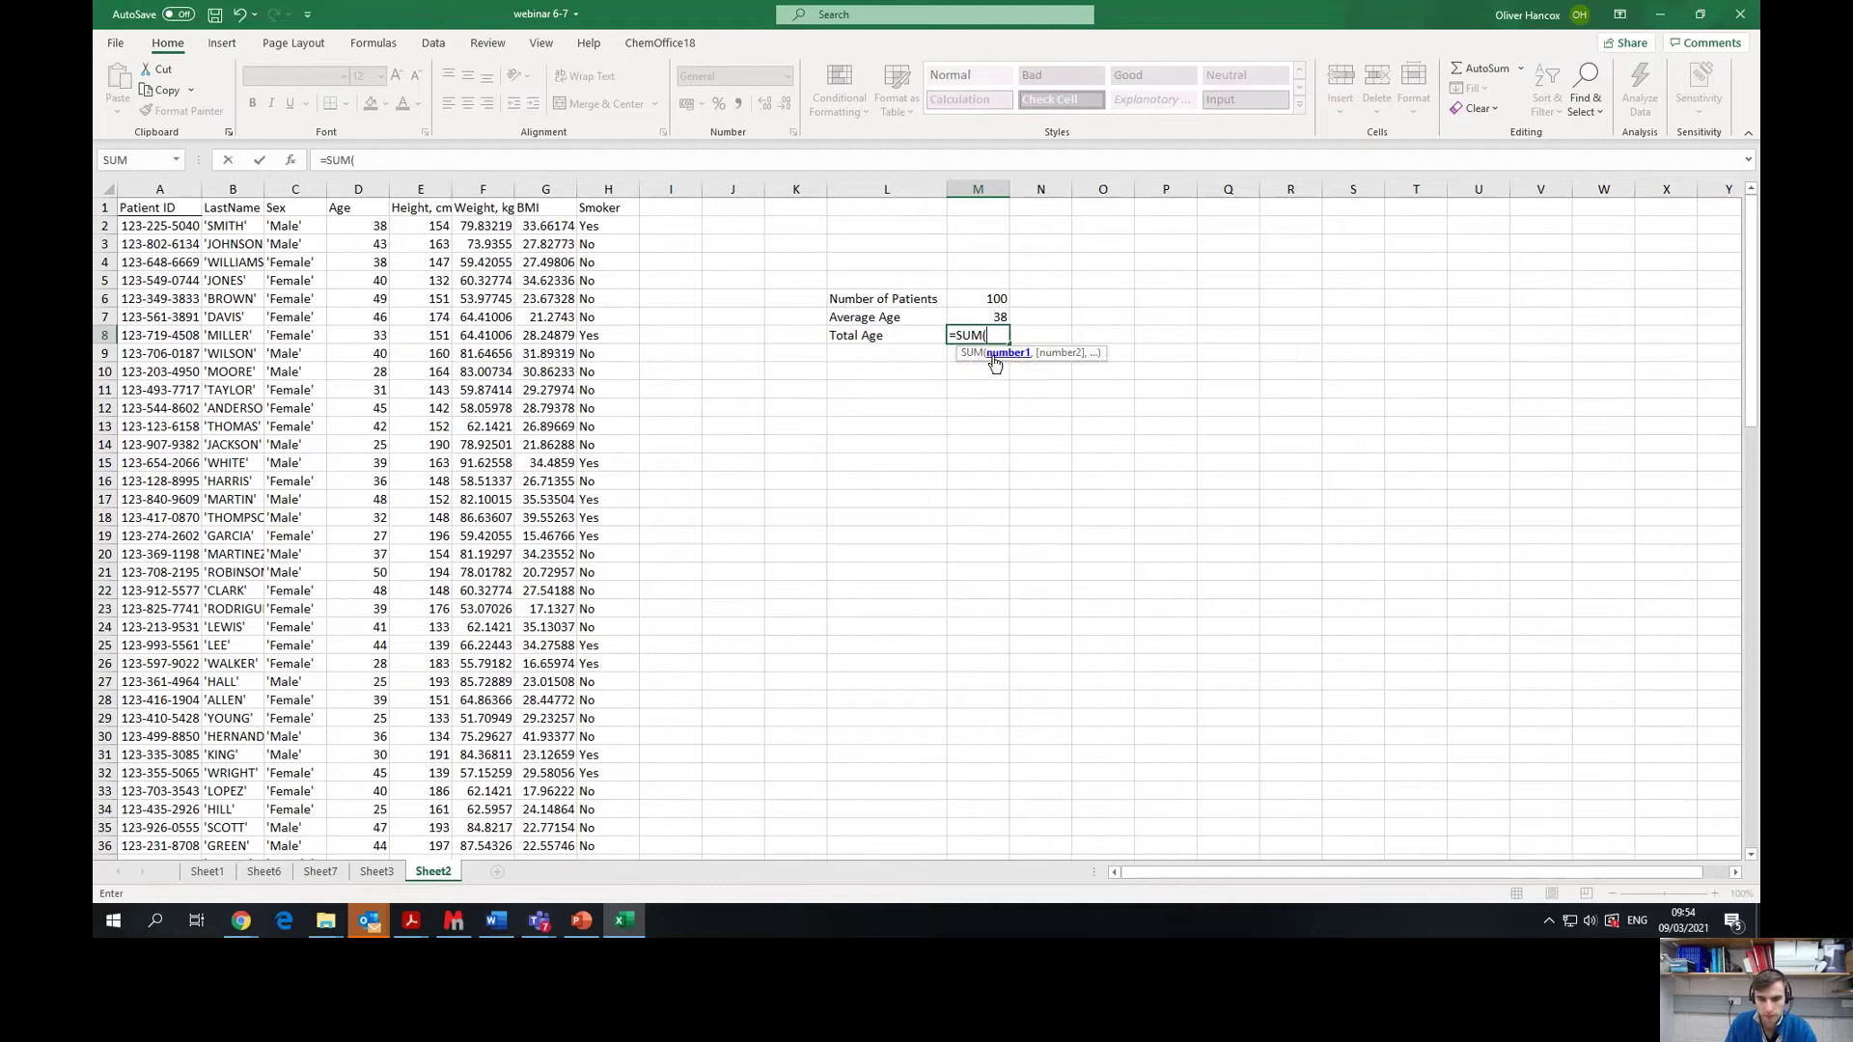
pyautogui.click(349, 225)
pyautogui.moveTo(348, 226); pyautogui.dragTo(359, 827)
pyautogui.scroll(20, 426, 464)
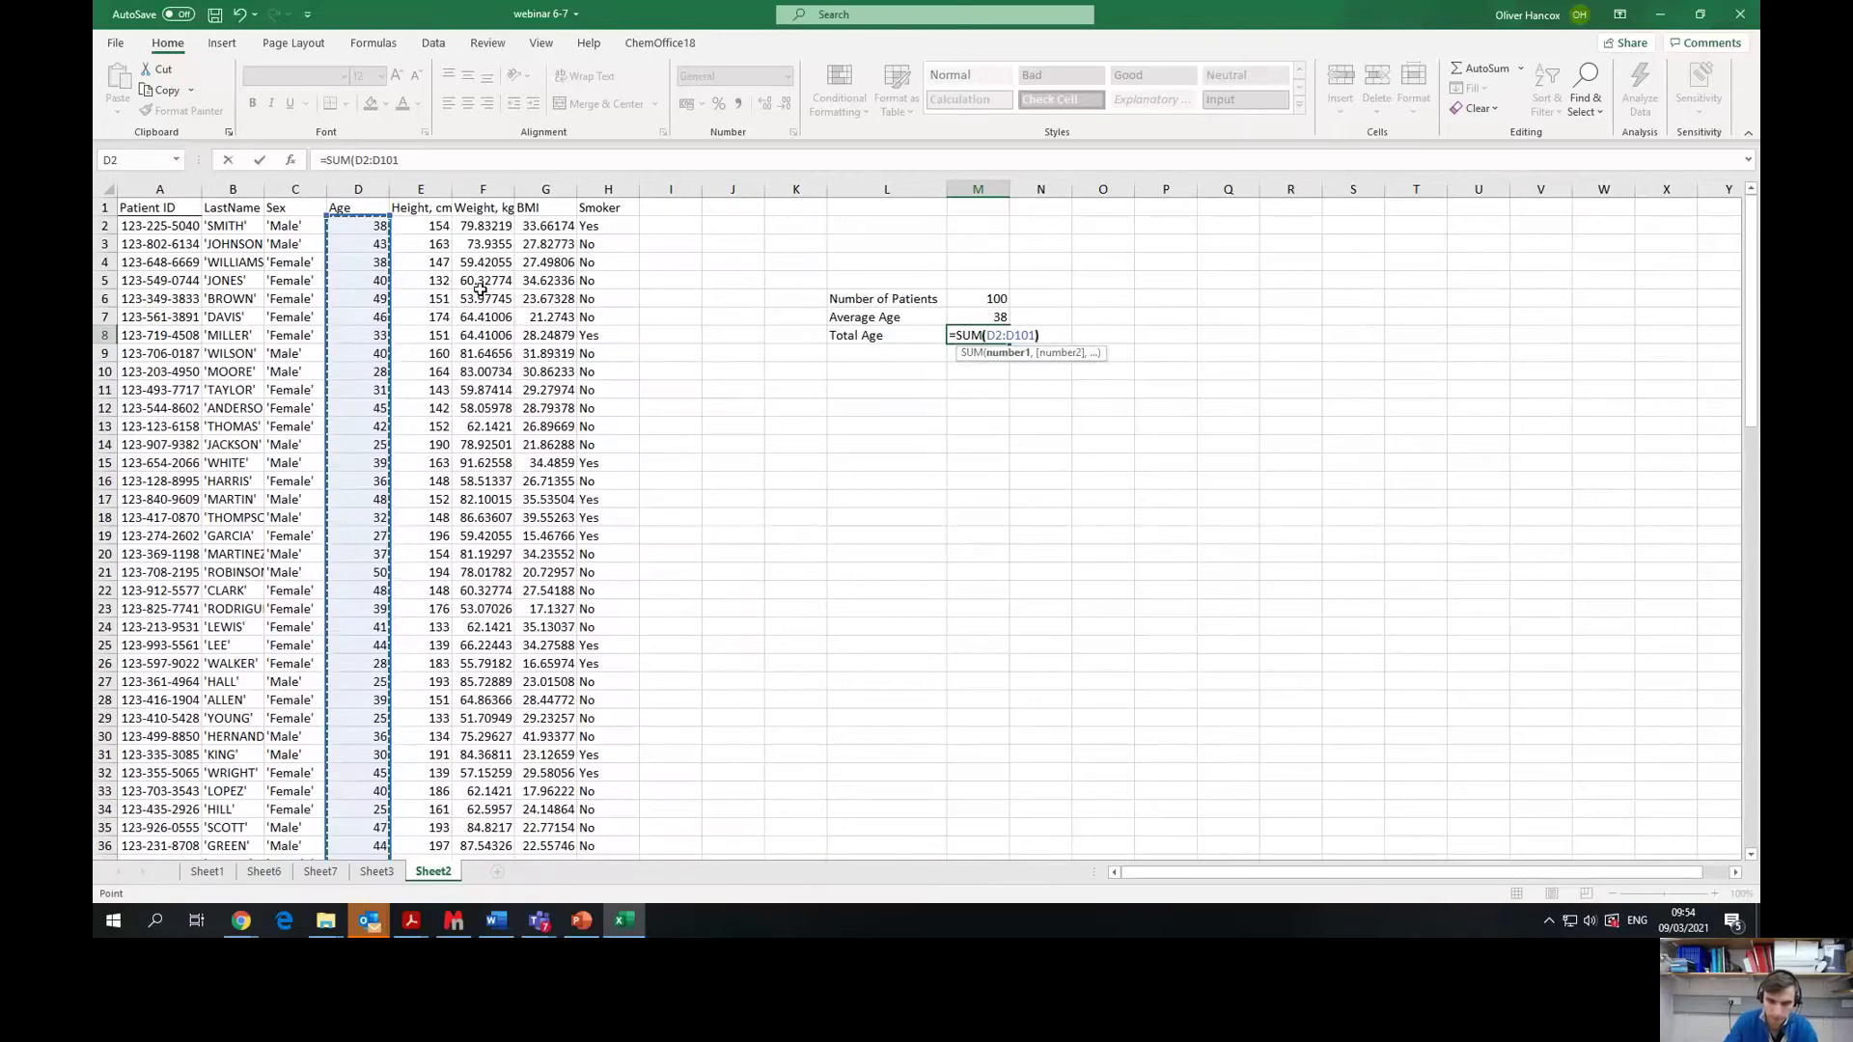
pyautogui.write(')')
pyautogui.press('Return')
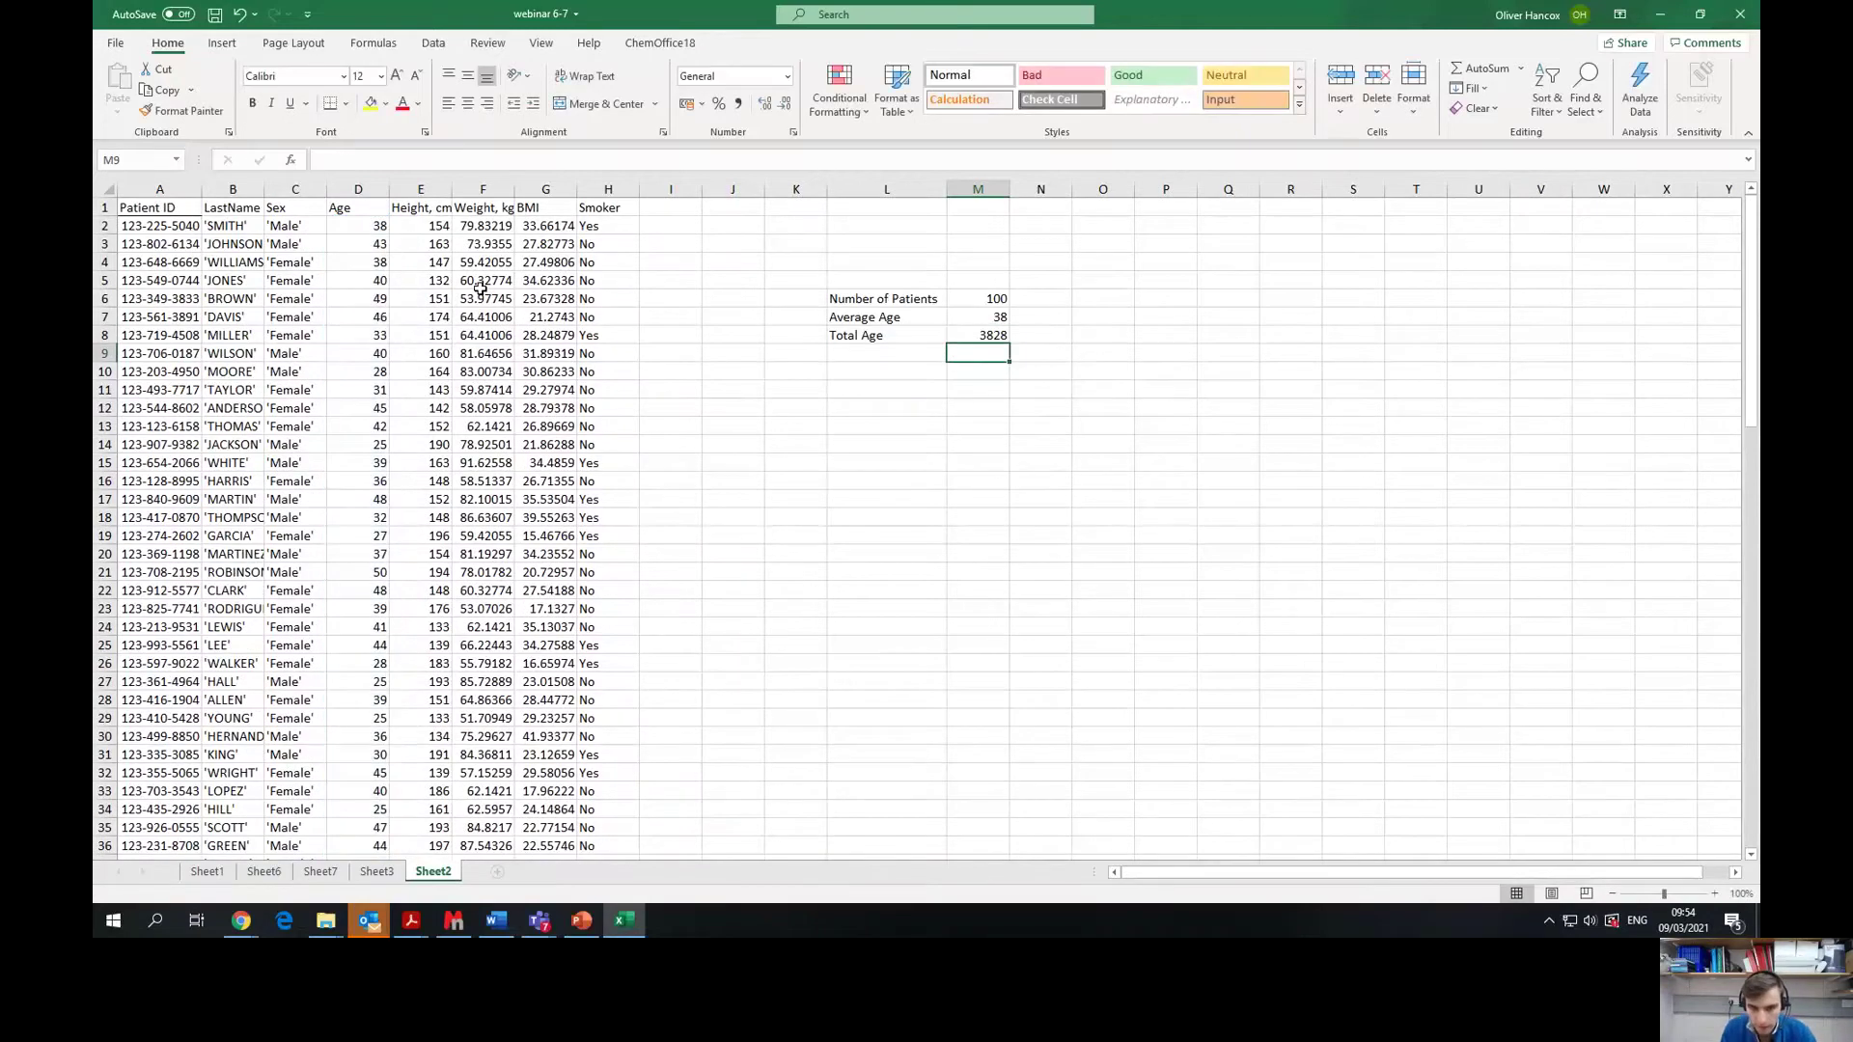